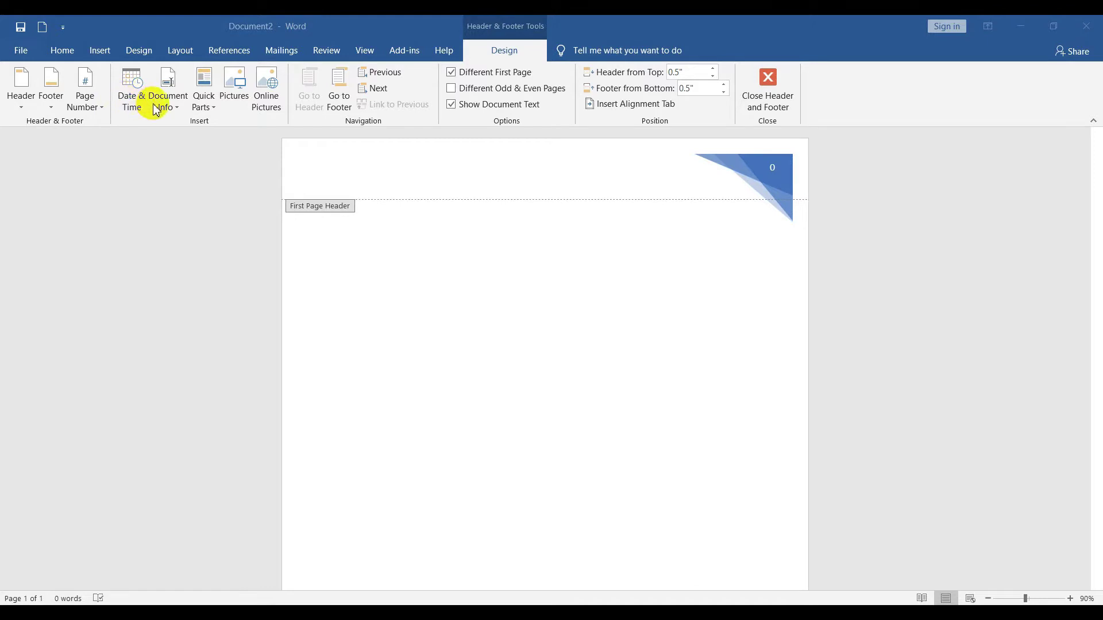
- Insert today's date into the first-page header in the '10 December 2019' format
scroll(594, 411, "down", 3)
scroll(468, 261, "up", 3)
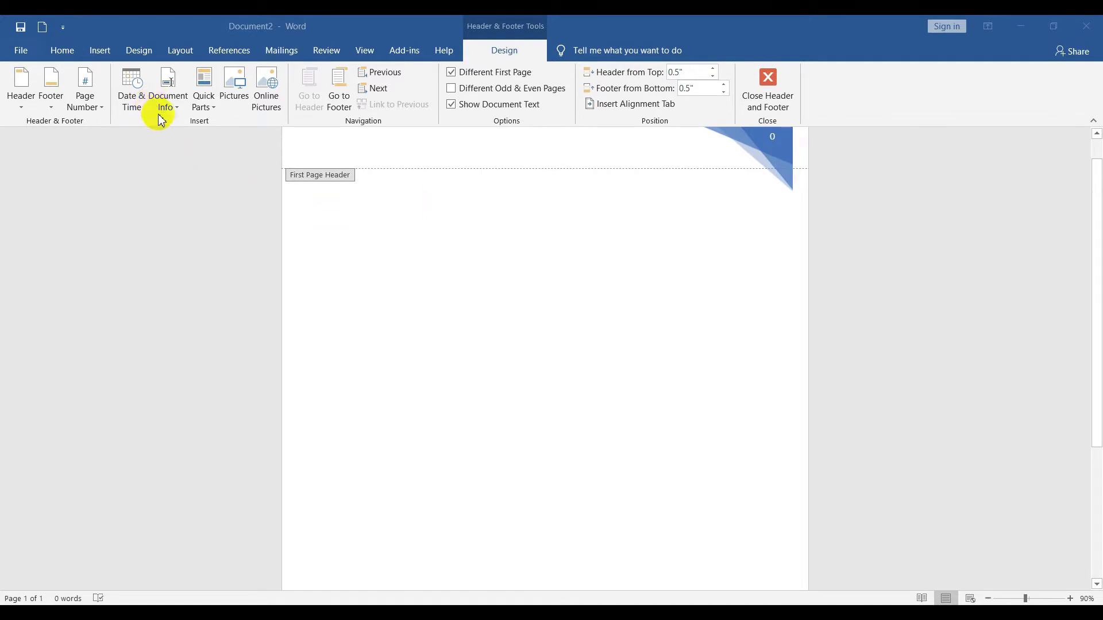
left_click(133, 84)
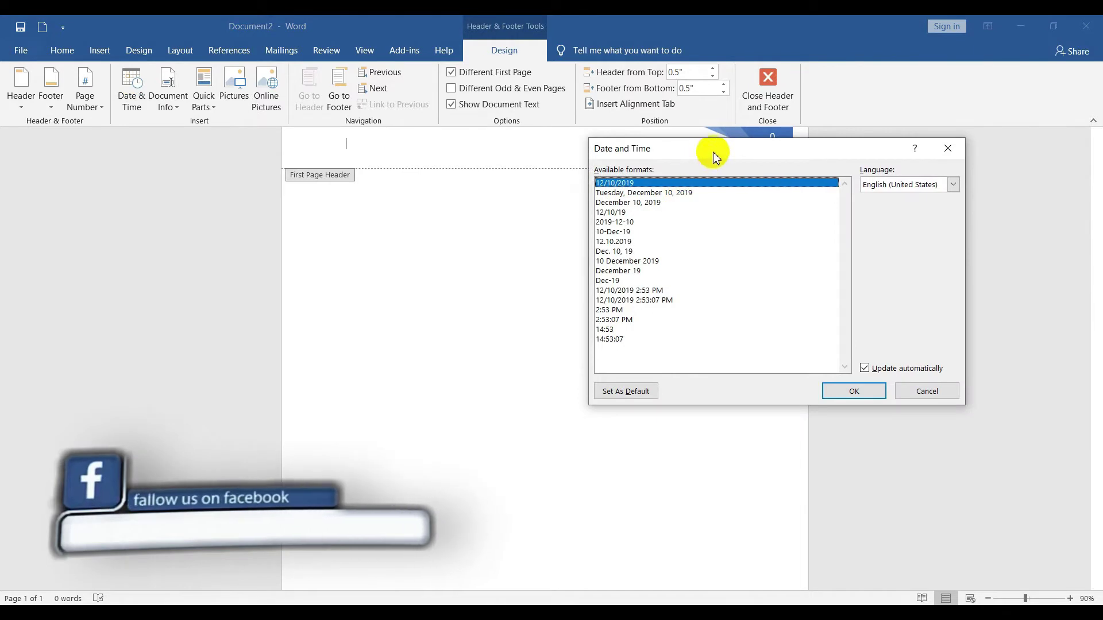
left_click_drag(716, 156, 820, 175)
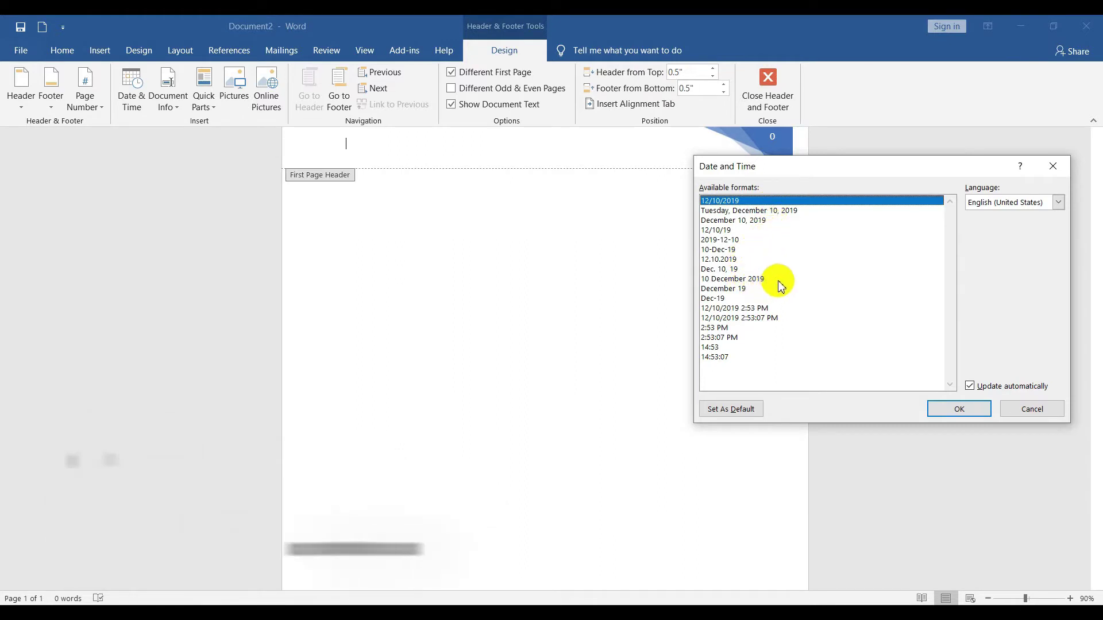
left_click(750, 279)
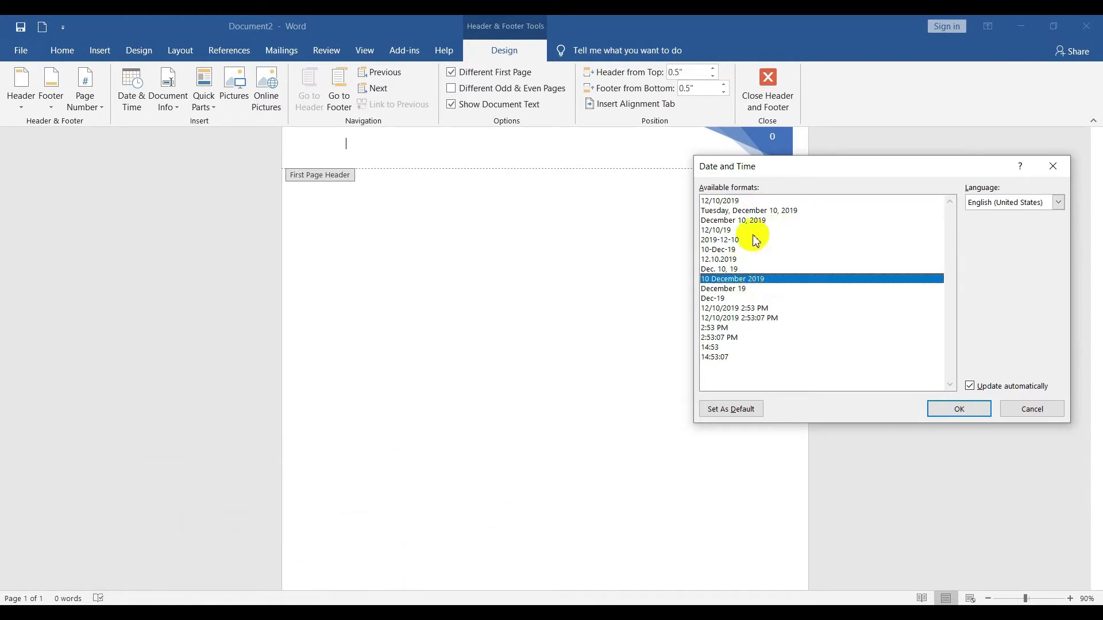
left_click(747, 230)
left_click(747, 269)
left_click(747, 279)
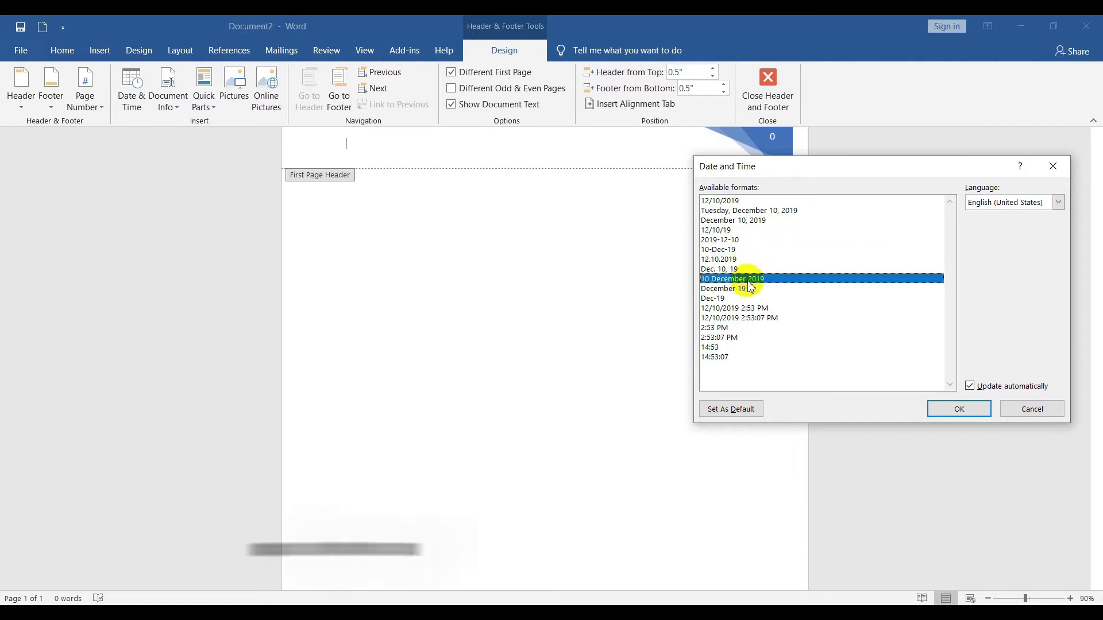
left_click(960, 409)
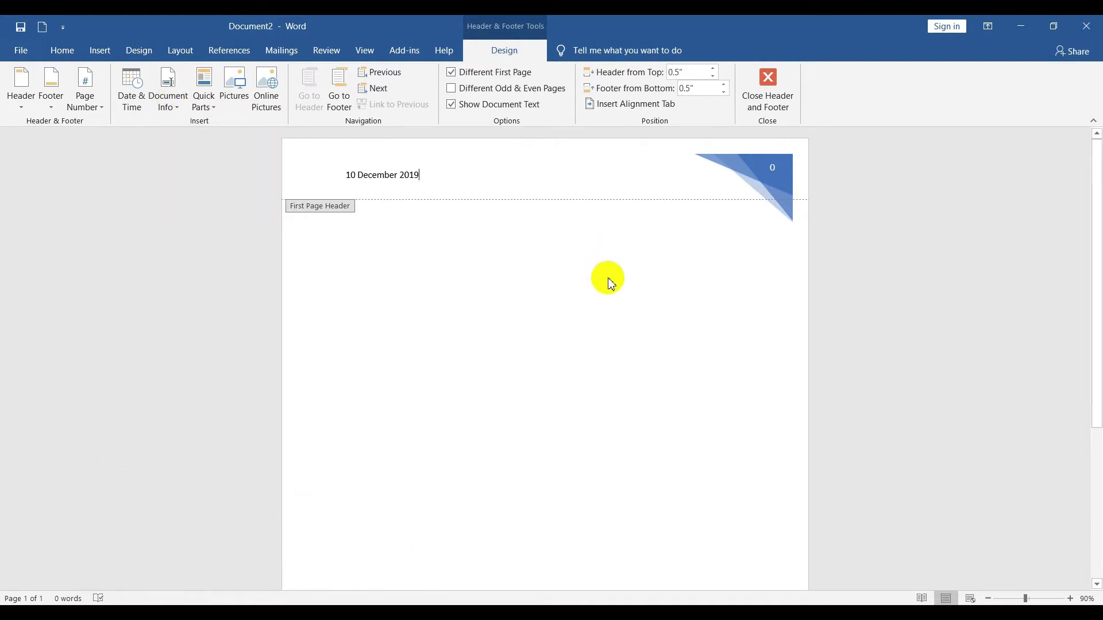
- Insert a Document Title field in the first-page footer reading 'Design and Development'
scroll(608, 302, "down", 1)
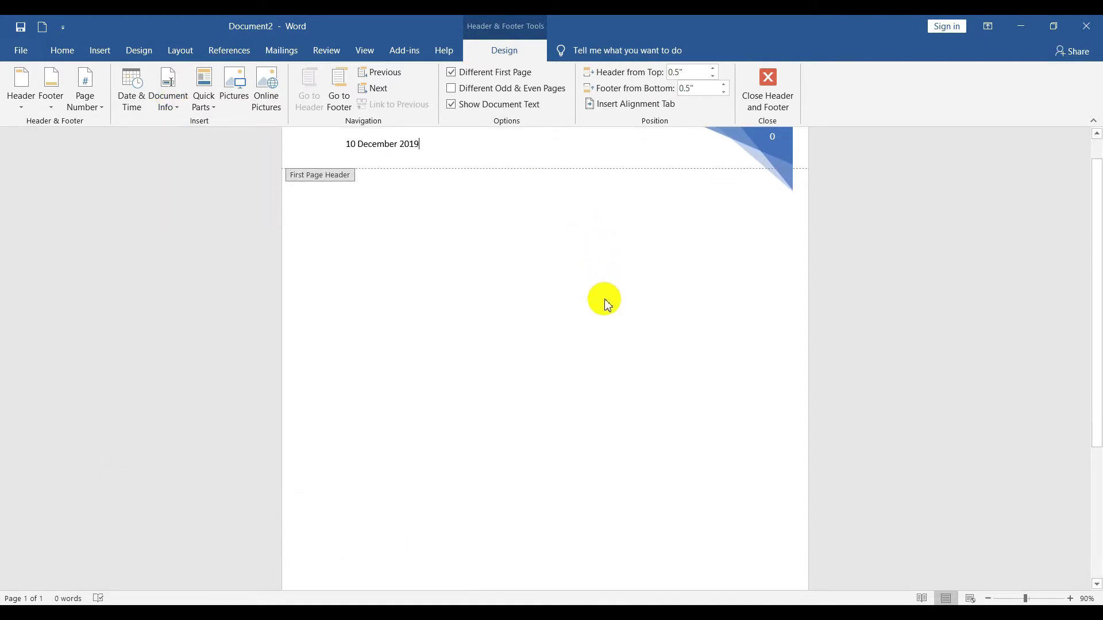
scroll(594, 304, "down", 2)
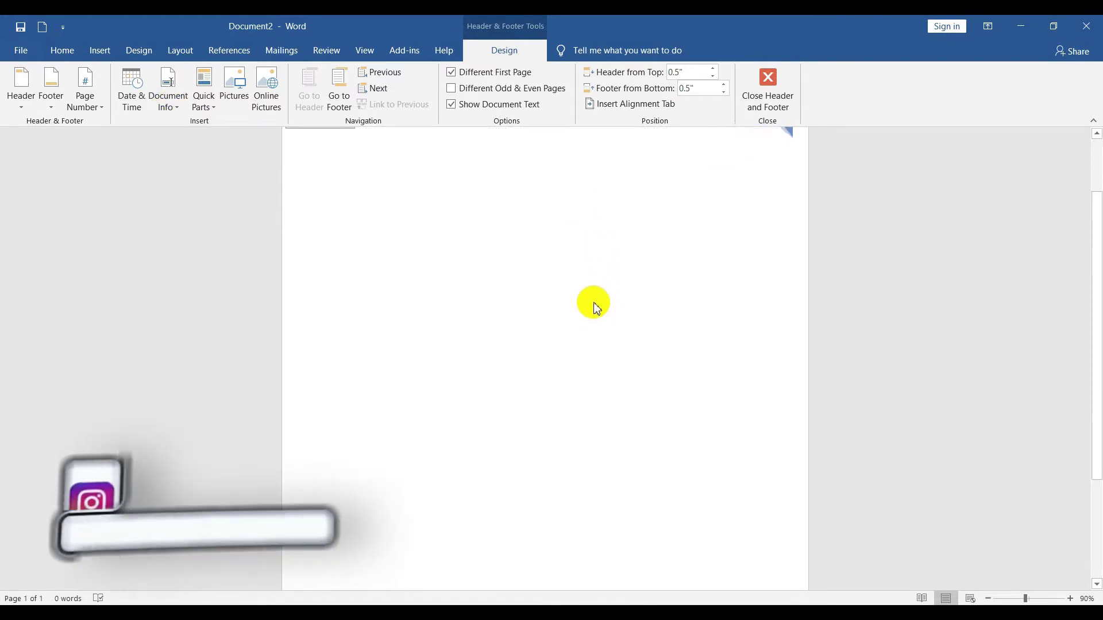
scroll(493, 173, "up", 3)
scroll(552, 339, "down", 3)
scroll(512, 429, "down", 2)
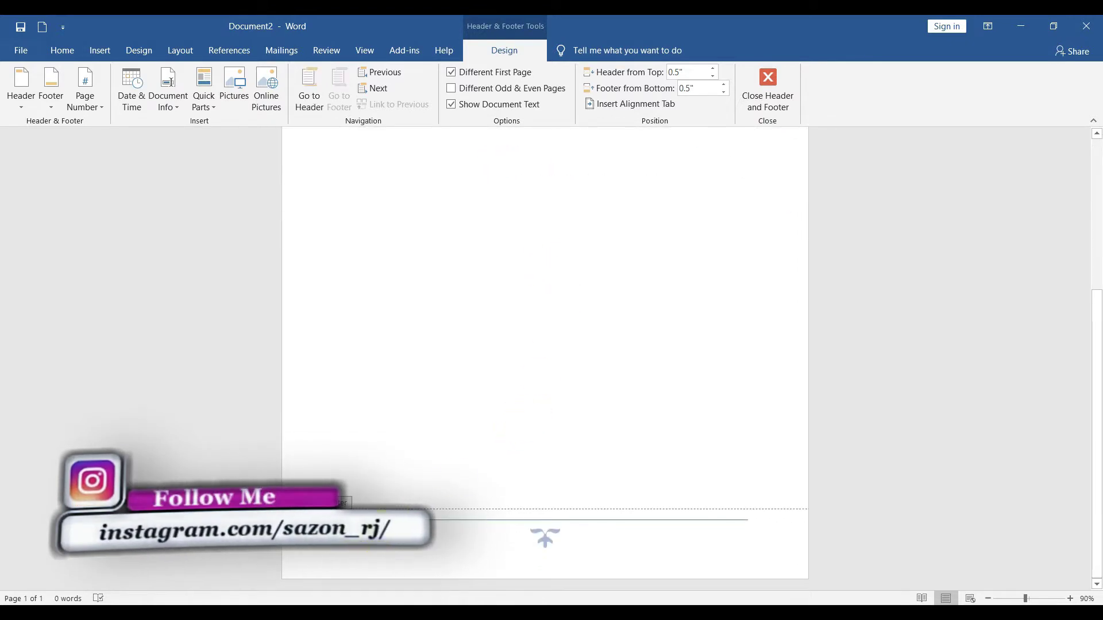
left_click(166, 103)
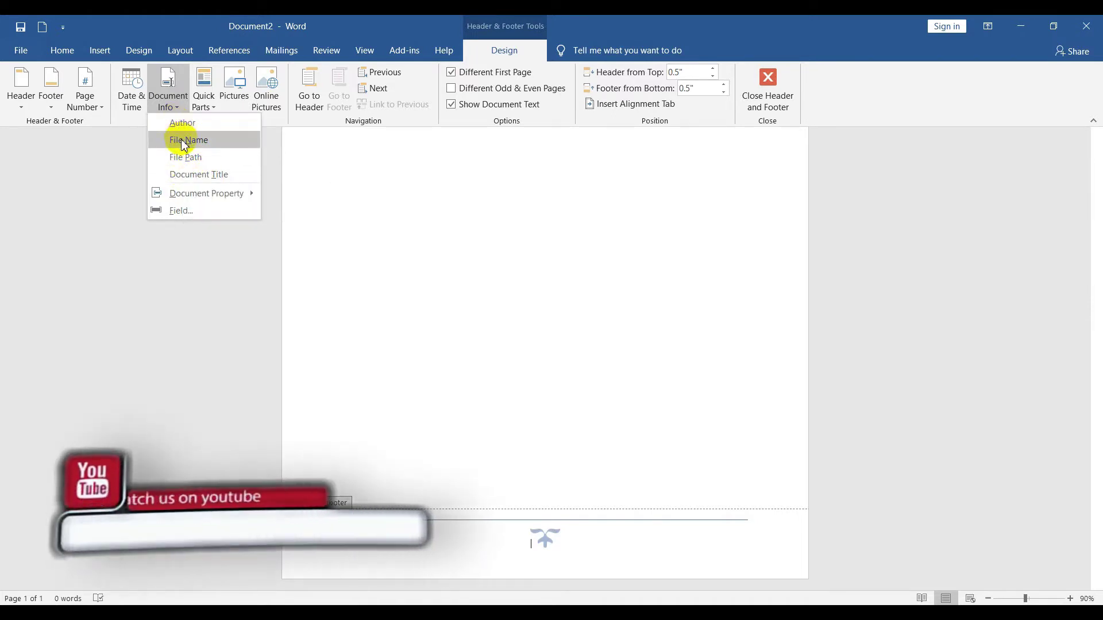
left_click(190, 176)
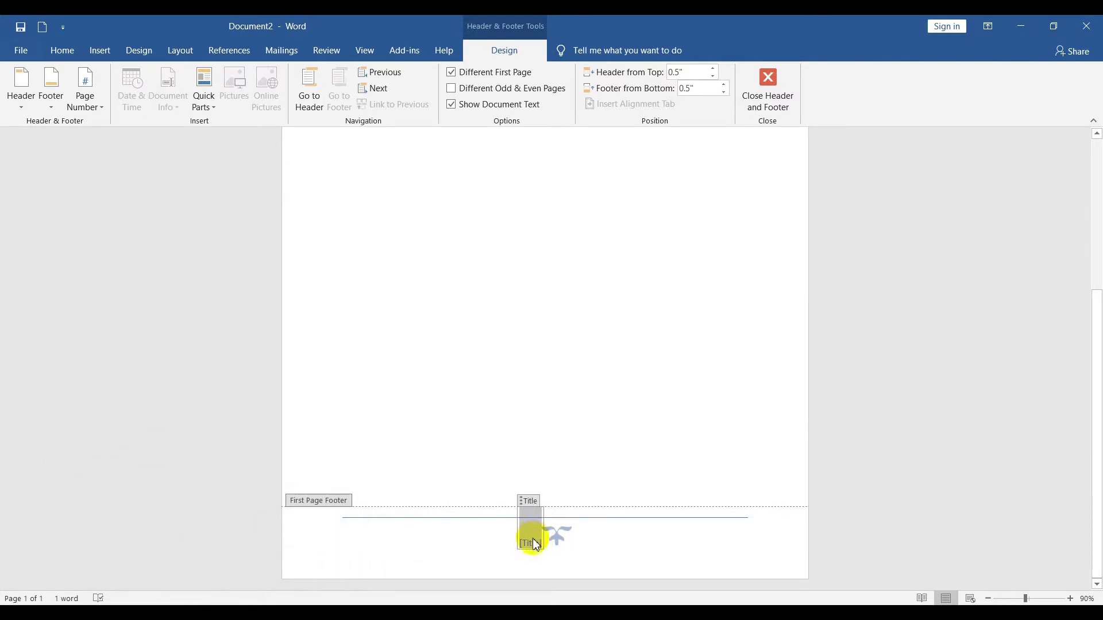
key("BackSpace")
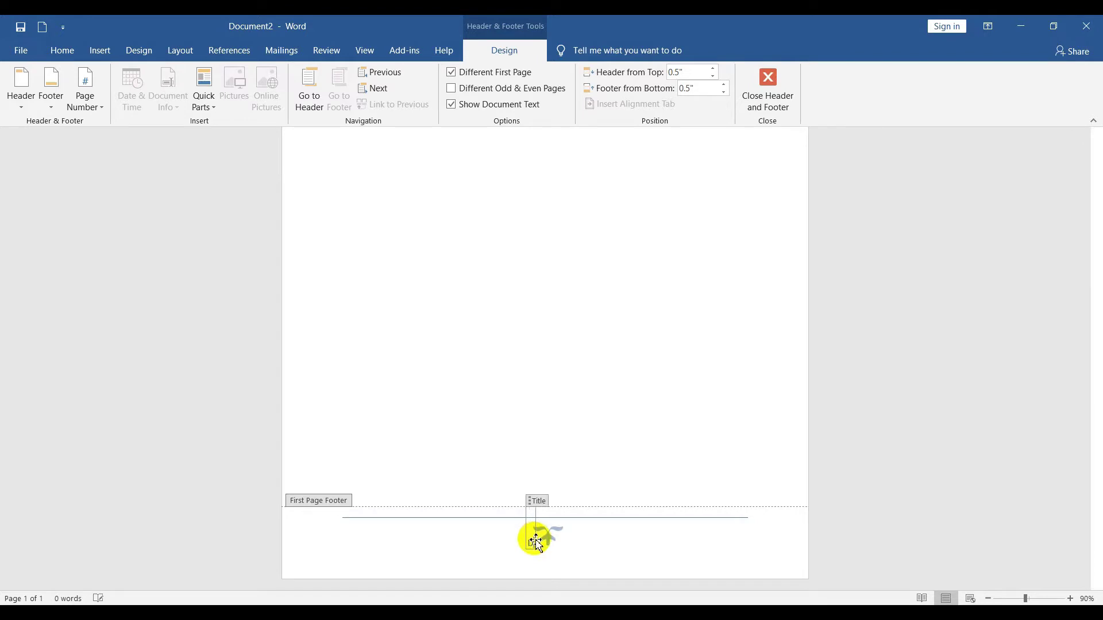
type("Designand Development")
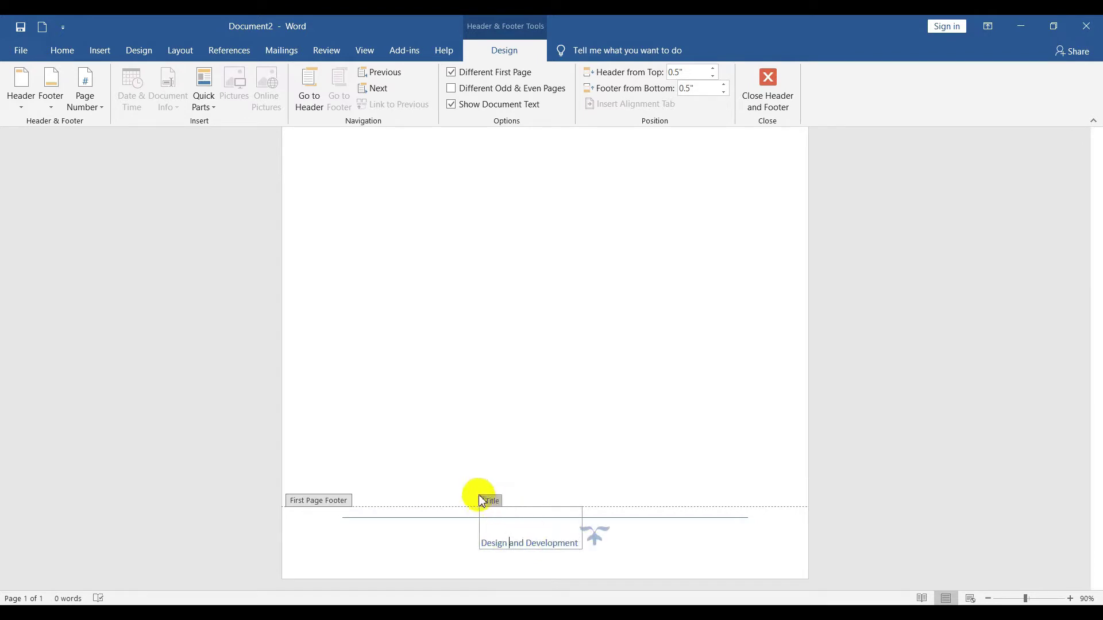
left_click(483, 502)
left_click(489, 499)
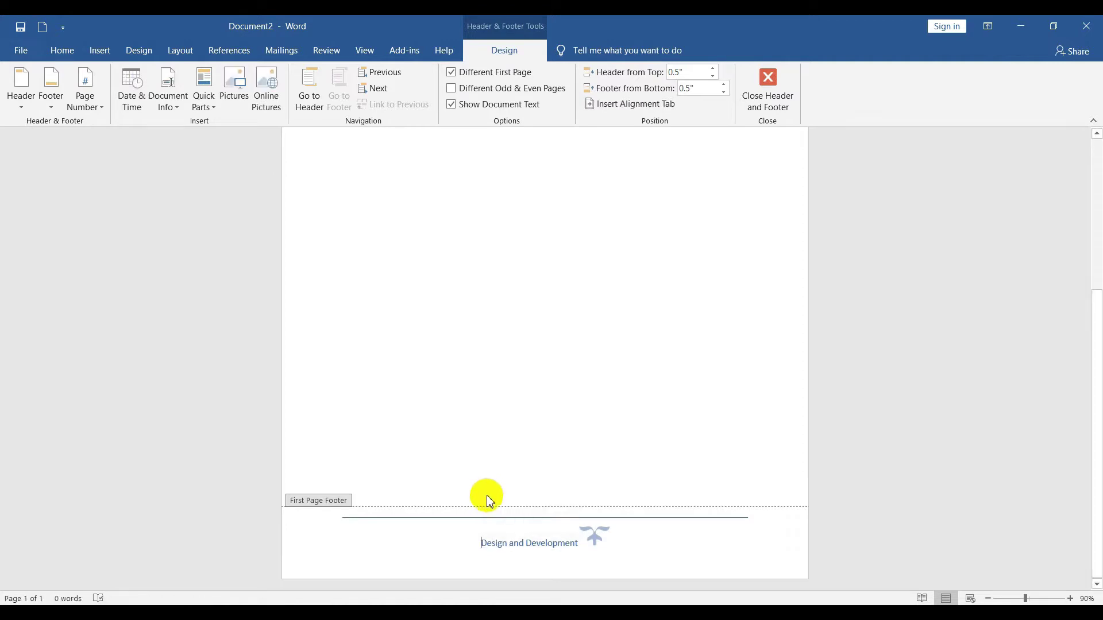
- Insert the Company Address document property into the first-page footer
left_click(170, 105)
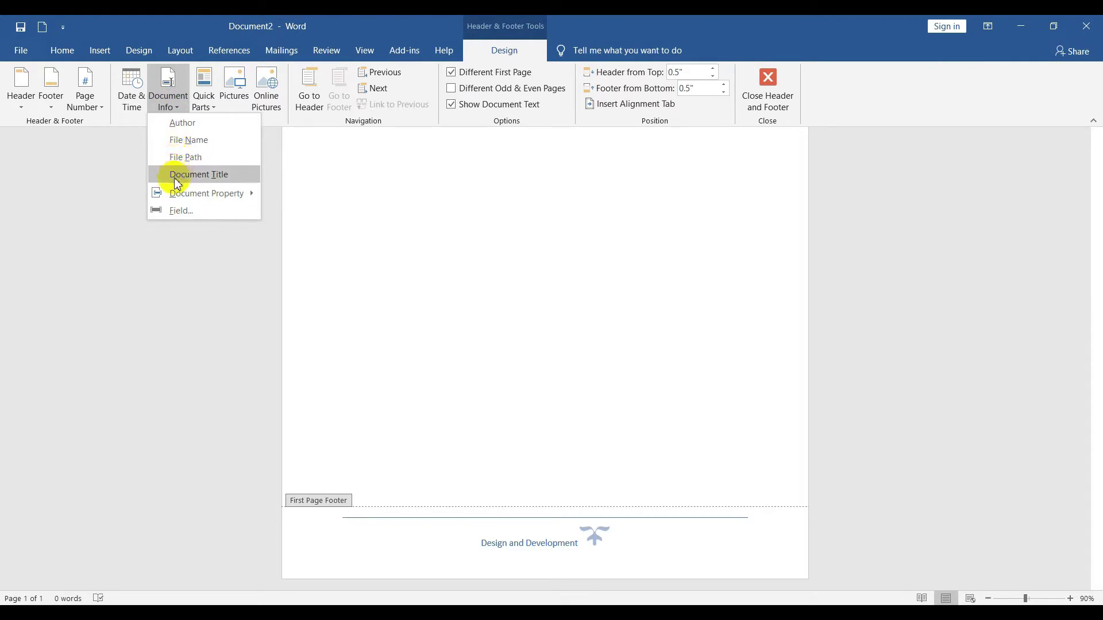
mouse_move(206, 193)
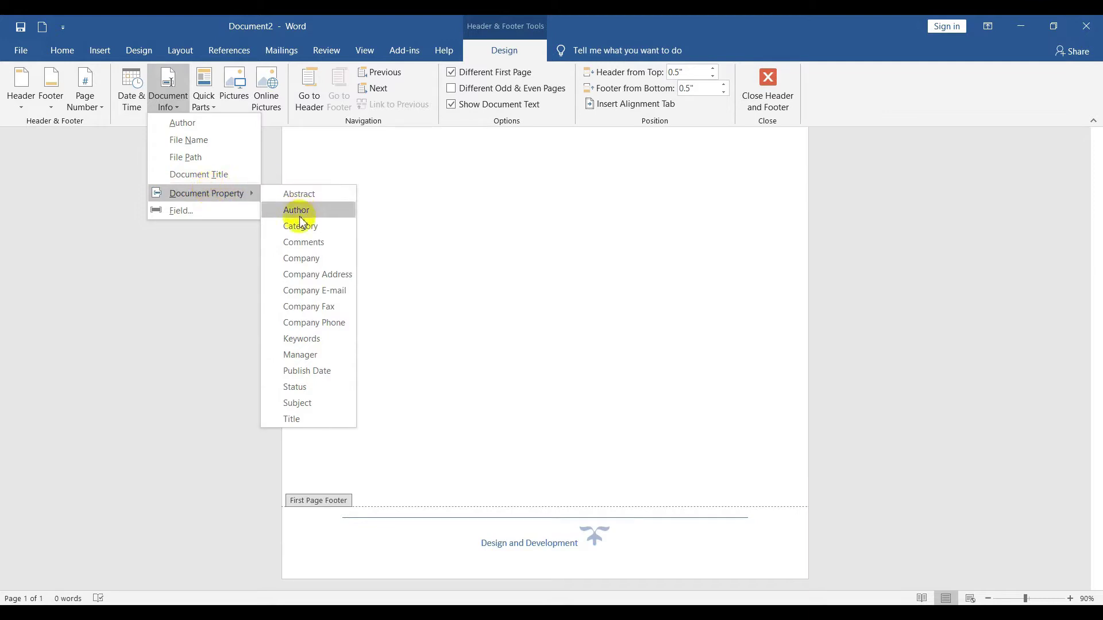
left_click(323, 281)
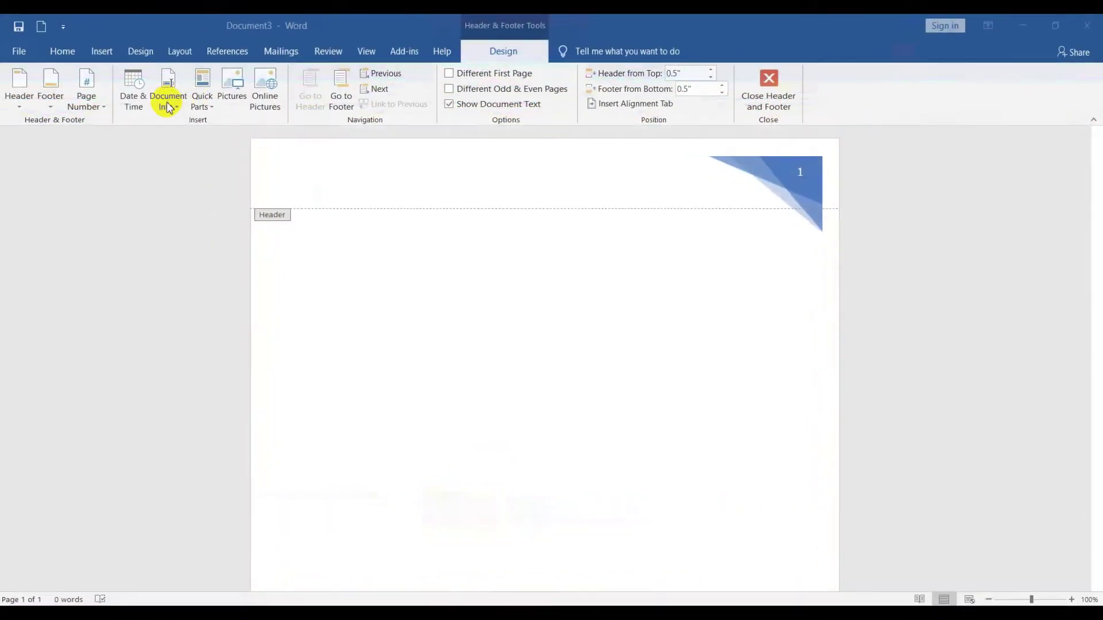
- Browse the Date and Time fields (EditTime, SaveDate, PrintDate) in the Field dialog
left_click(168, 103)
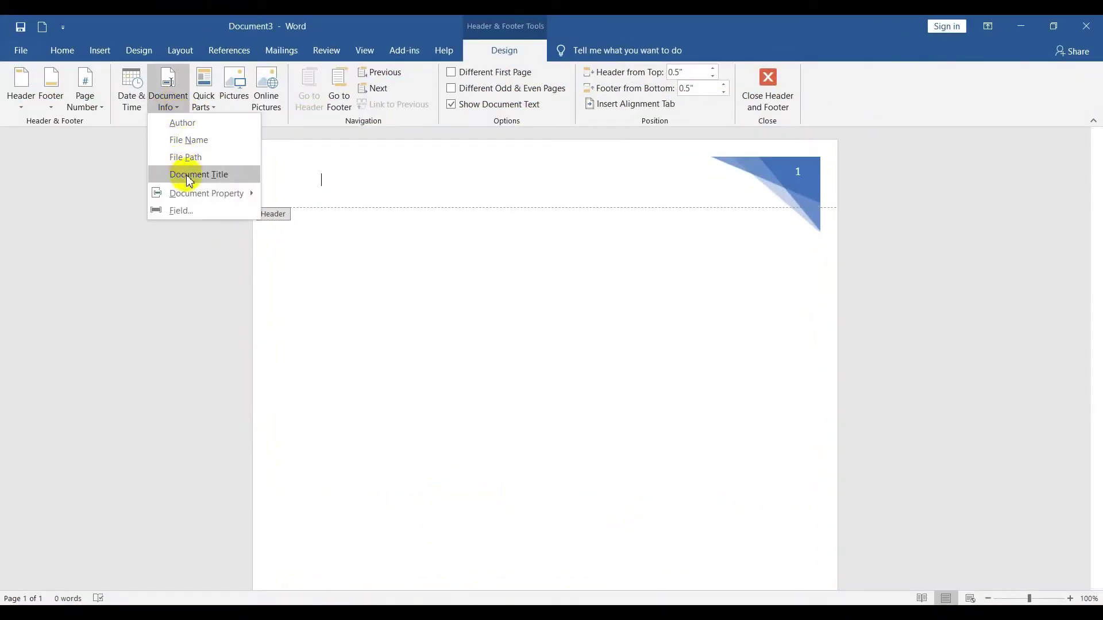
left_click(182, 210)
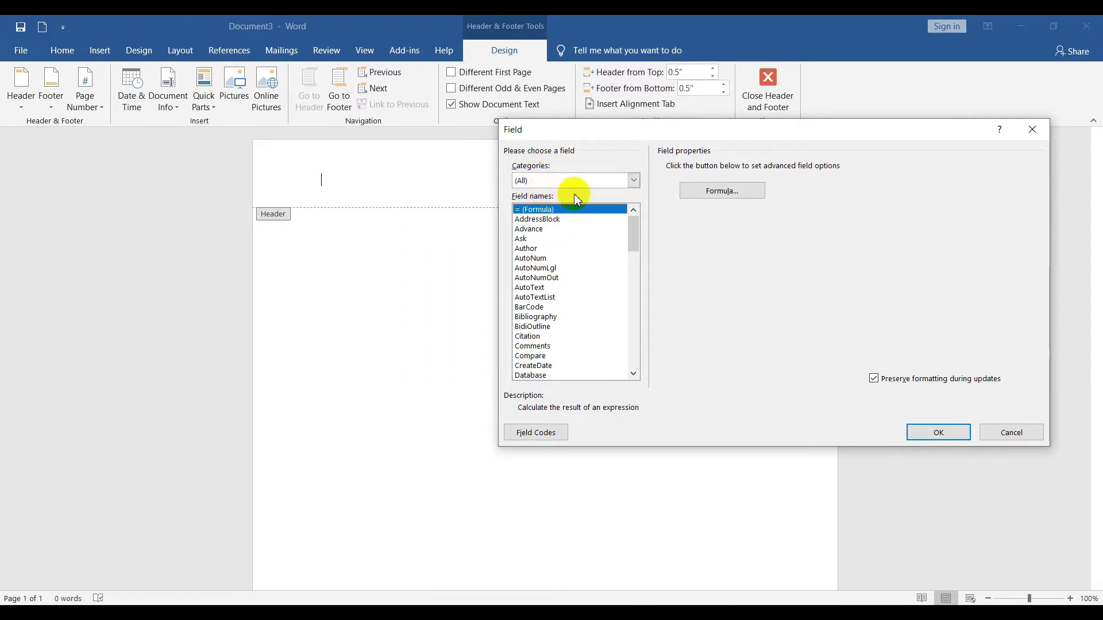
left_click(634, 181)
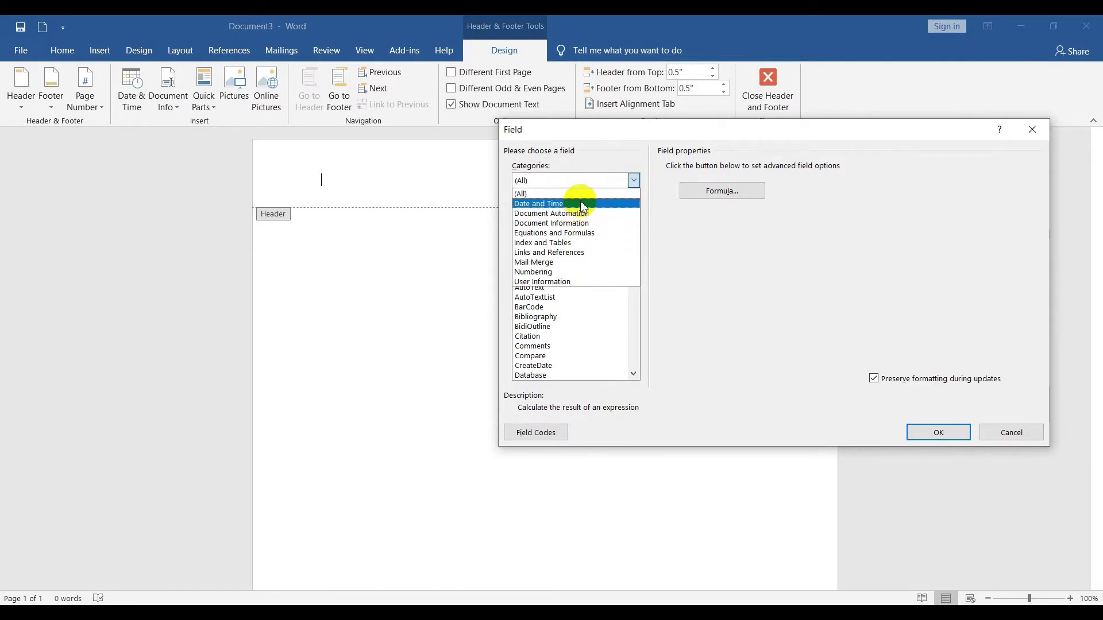
left_click(582, 205)
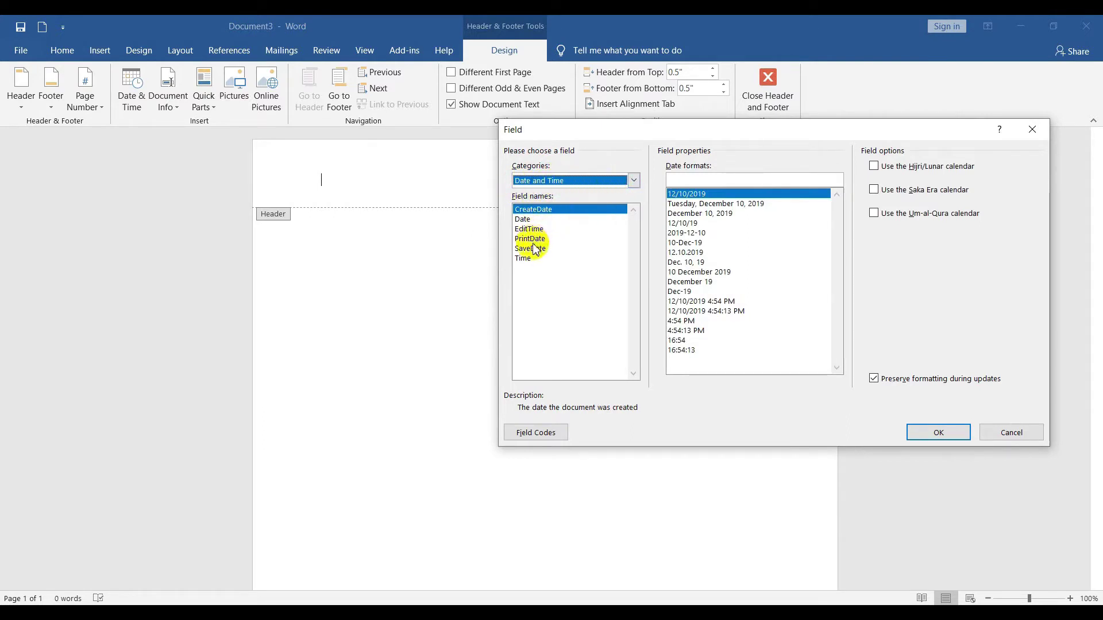
left_click(545, 230)
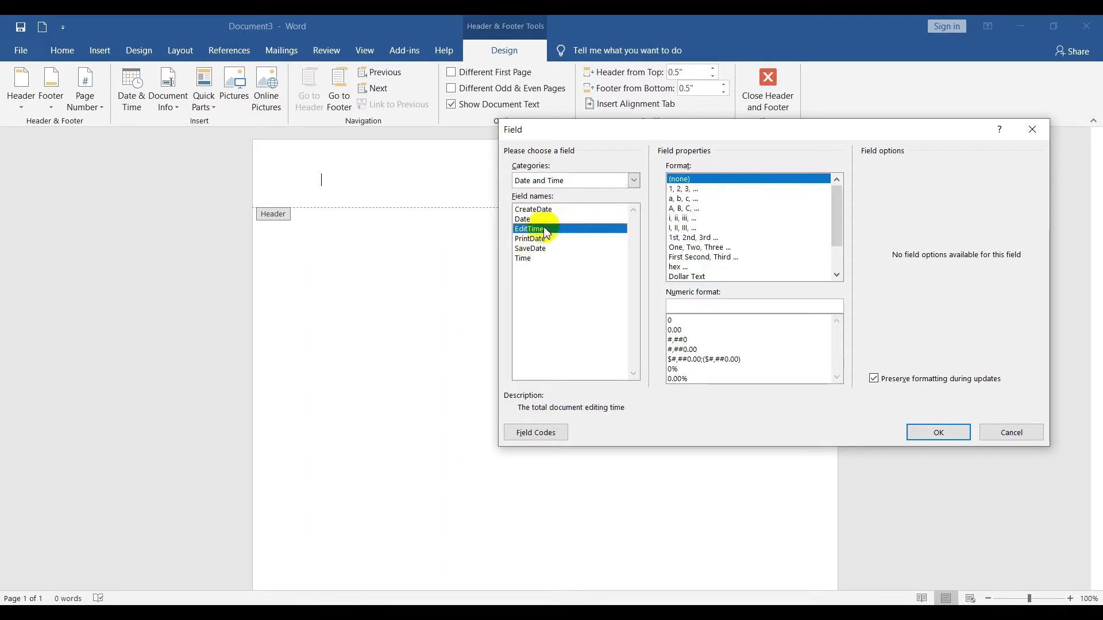
left_click(535, 220)
left_click(543, 229)
left_click(545, 249)
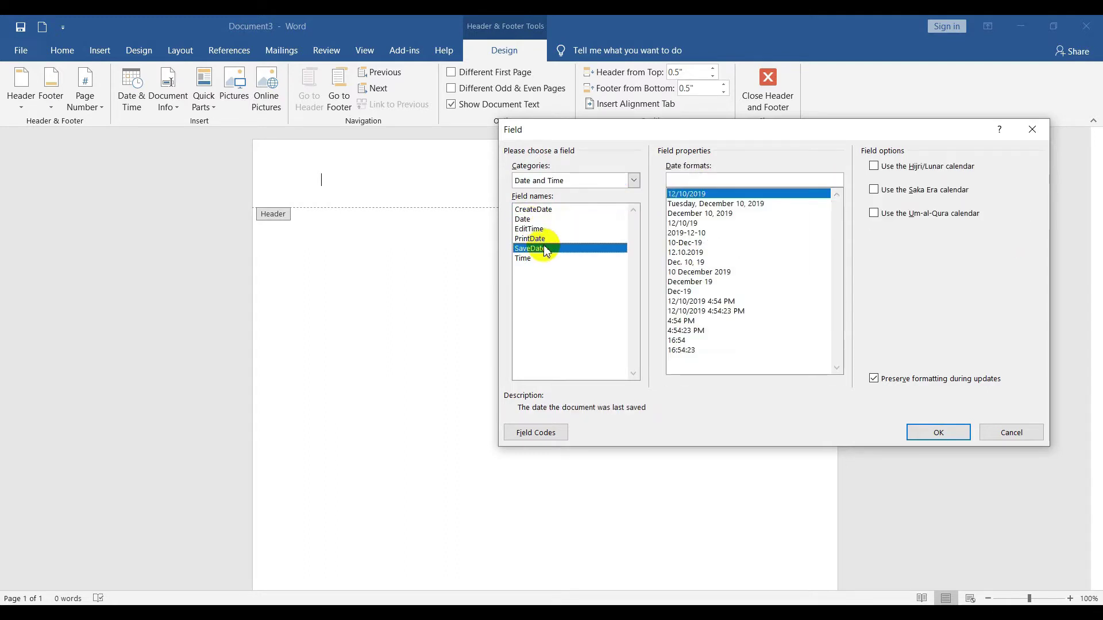
left_click(550, 239)
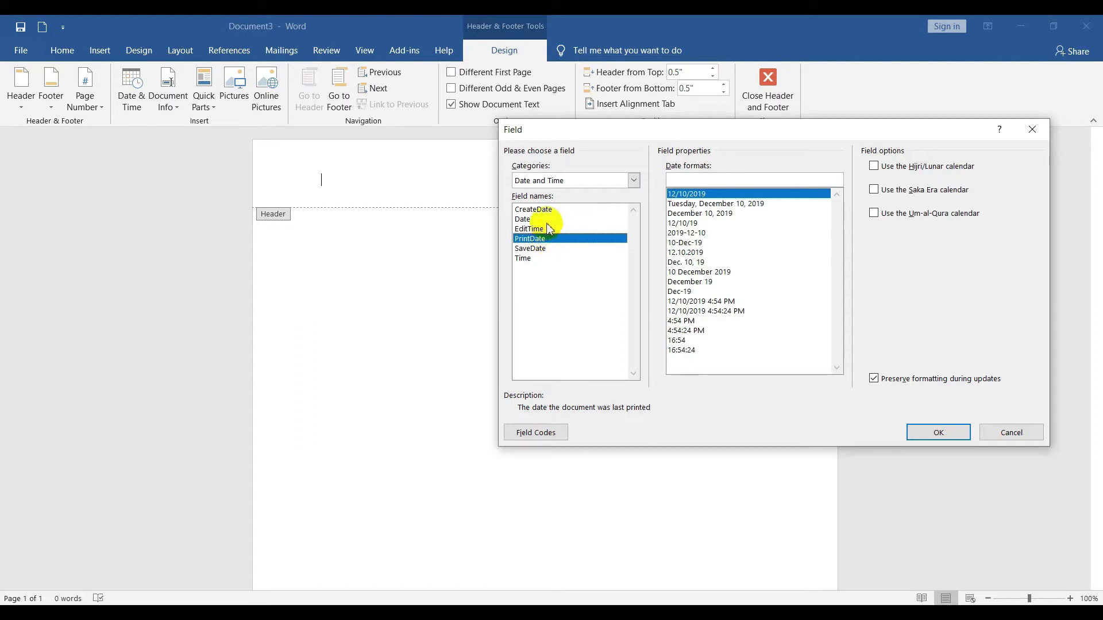
- Insert a Date field formatted as 10 December 2019 into the header
left_click(543, 220)
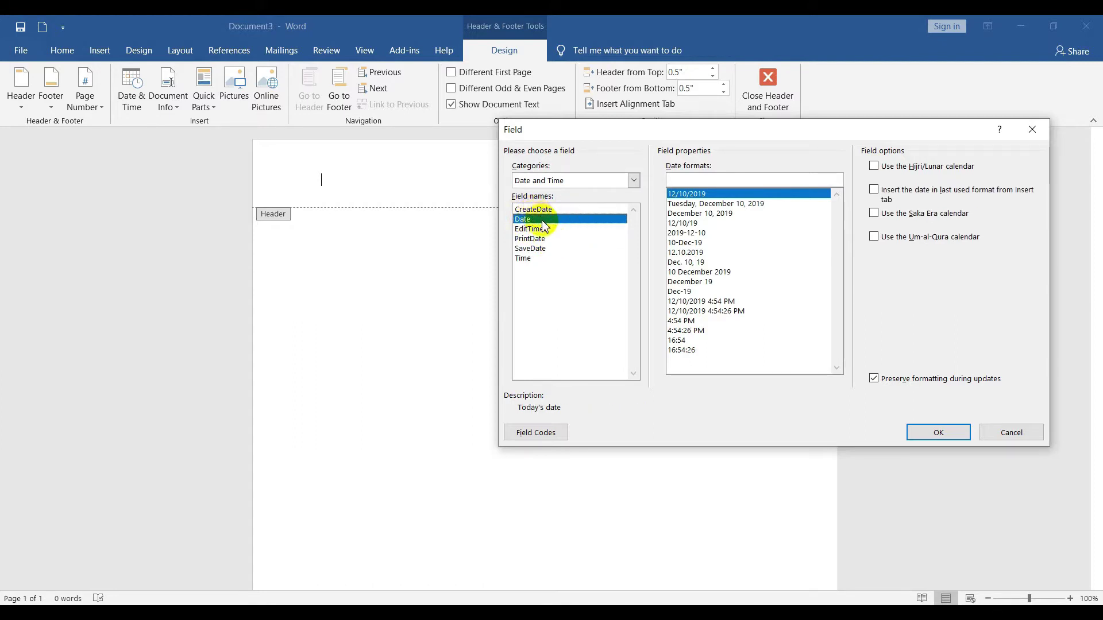
left_click(697, 215)
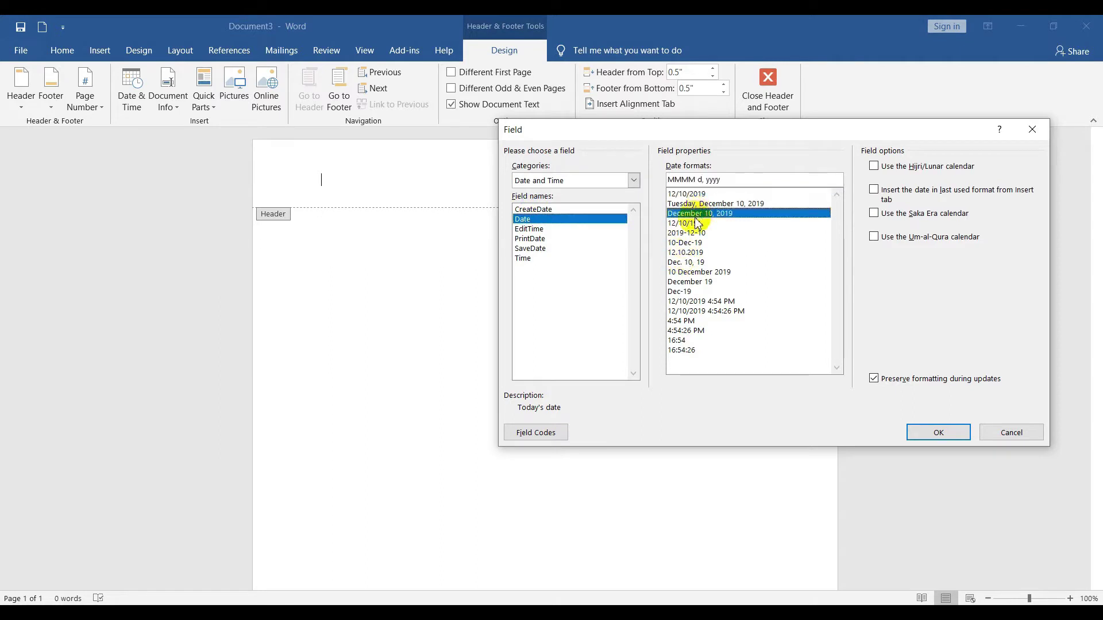
left_click(693, 254)
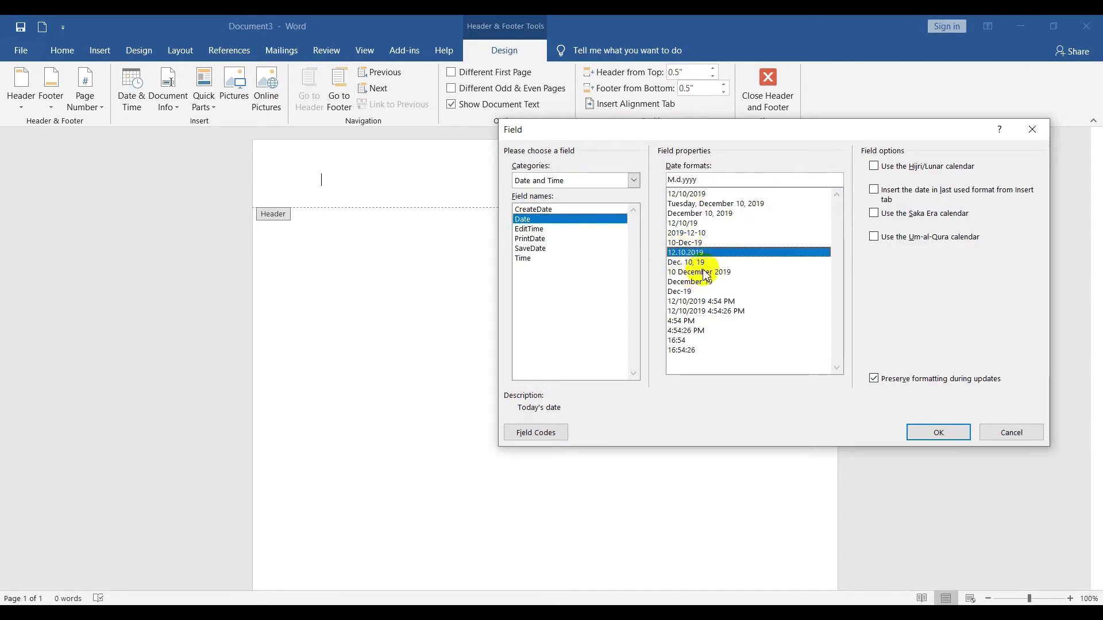
left_click(708, 274)
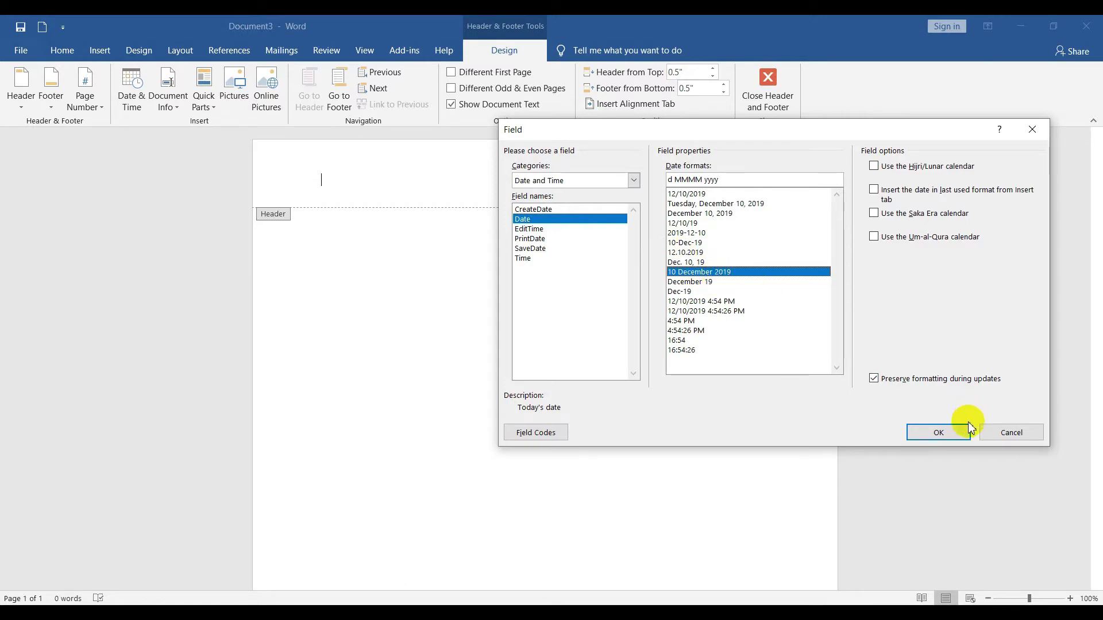
left_click(954, 432)
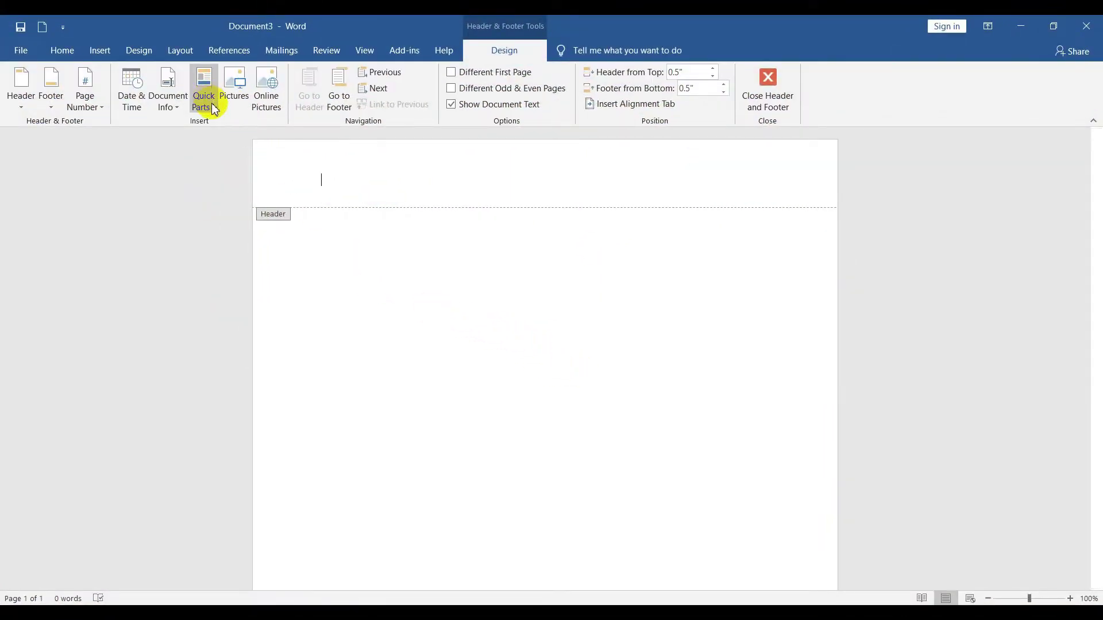
left_click(214, 108)
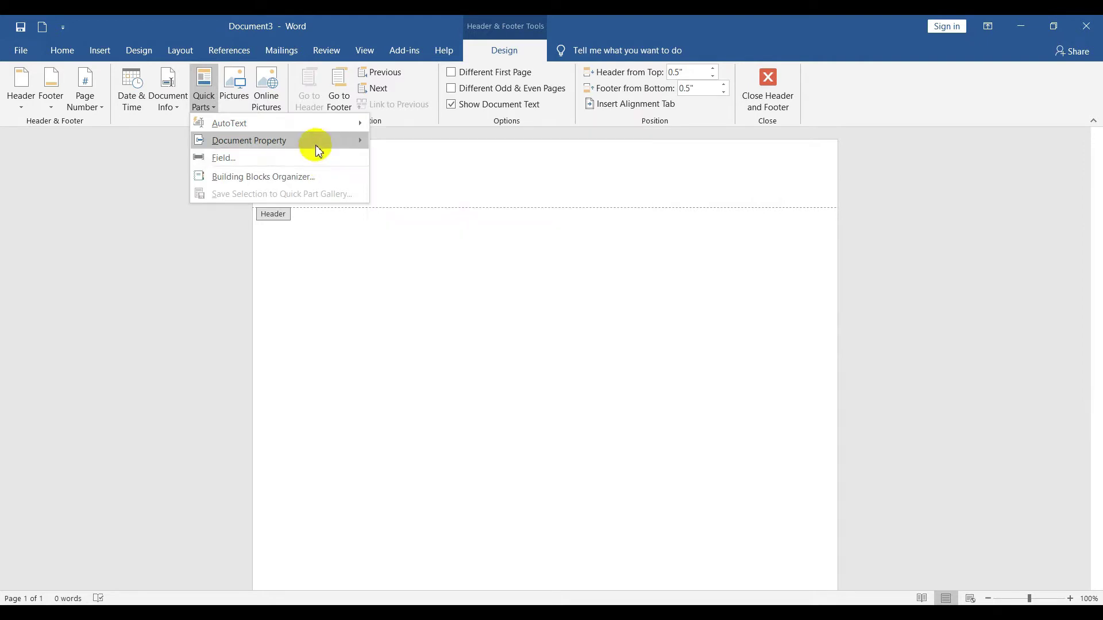
mouse_move(229, 123)
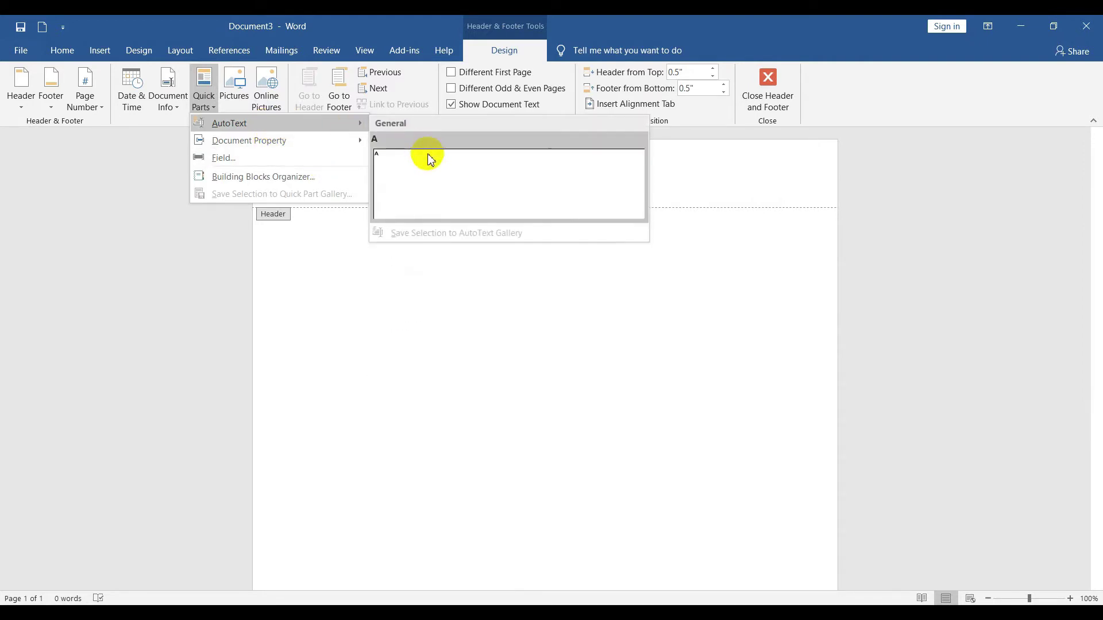
left_click(432, 178)
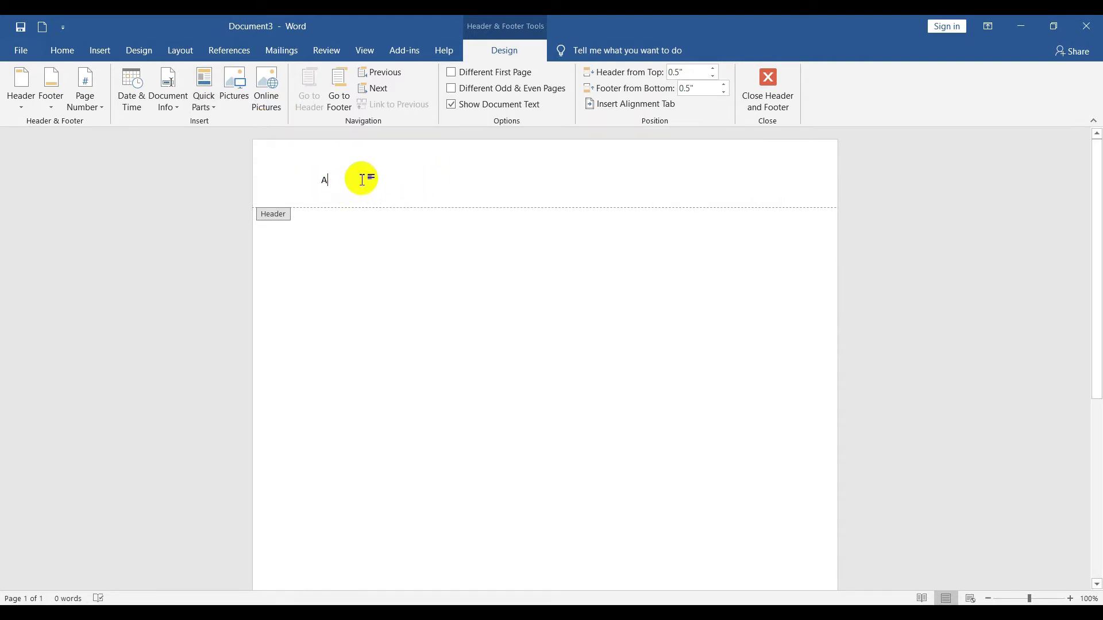
type("s")
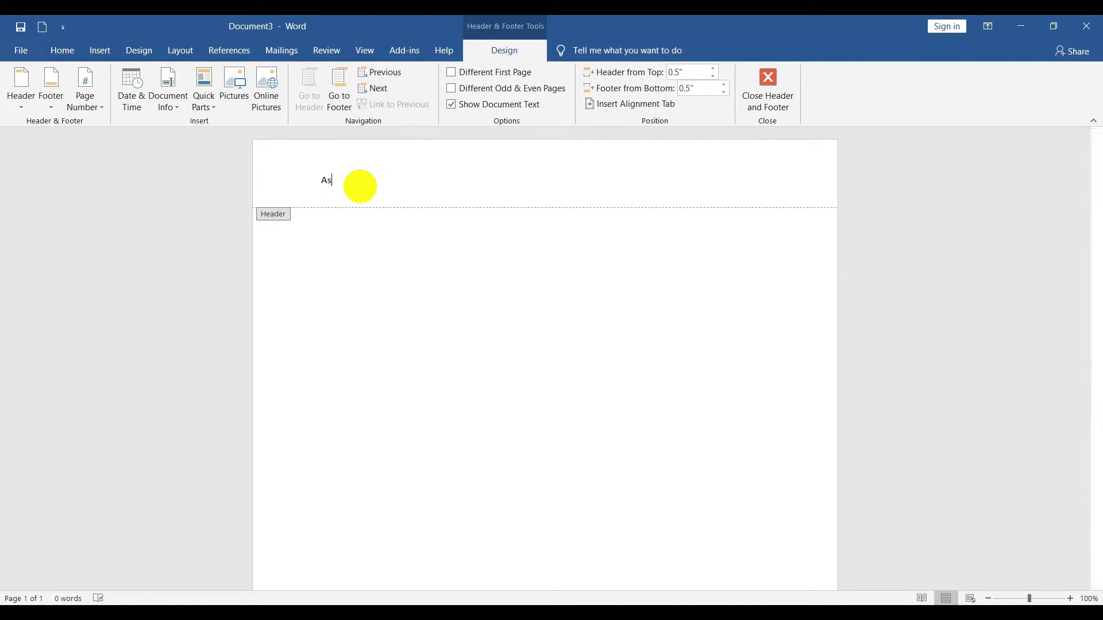
type("ssssssssssssssss")
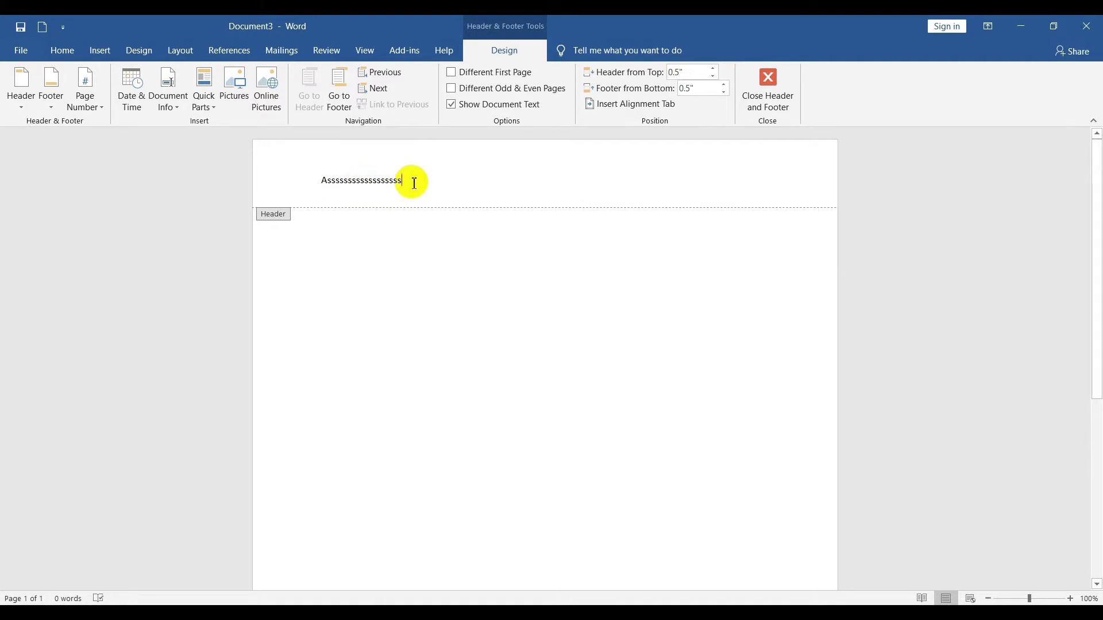
left_click_drag(420, 185, 263, 184)
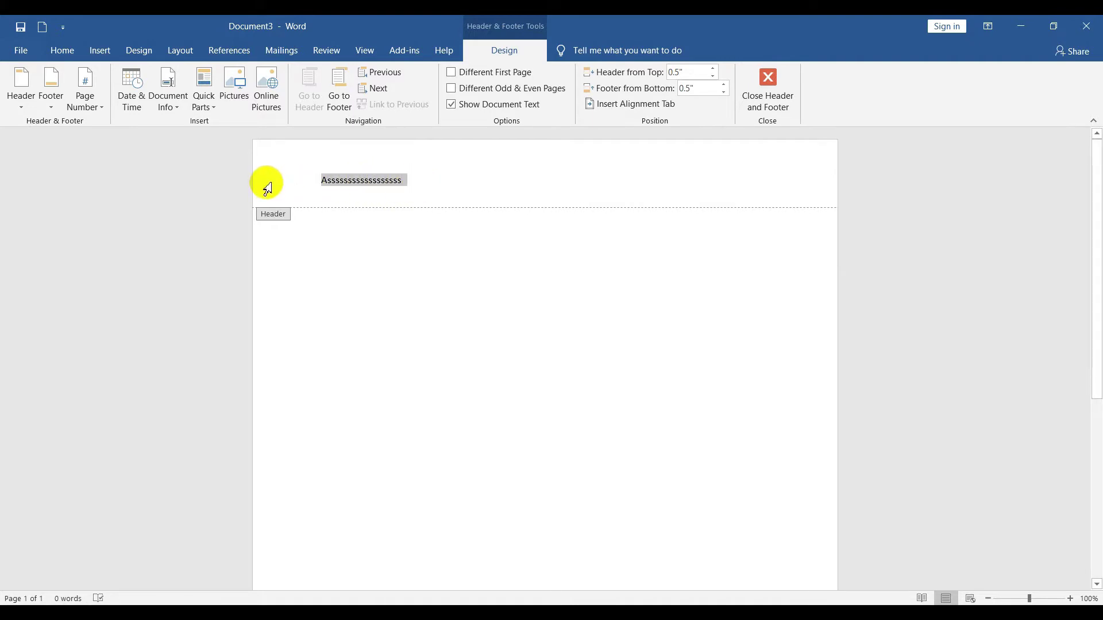
key("BackSpace")
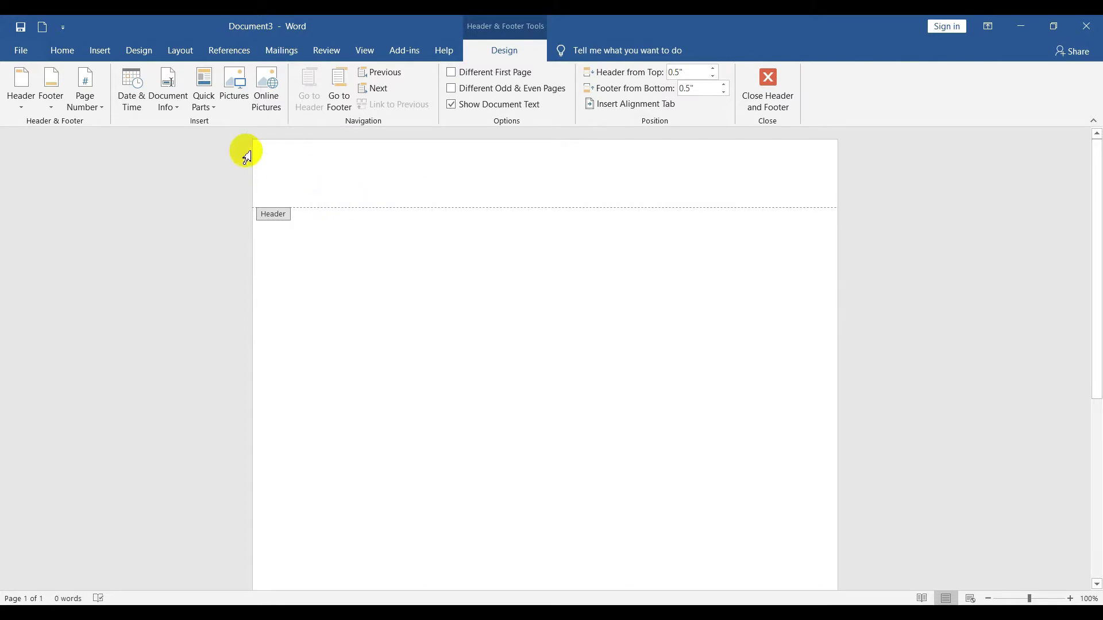
- Insert the Whisp cover page from the Building Blocks Organizer after previewing others
left_click(218, 109)
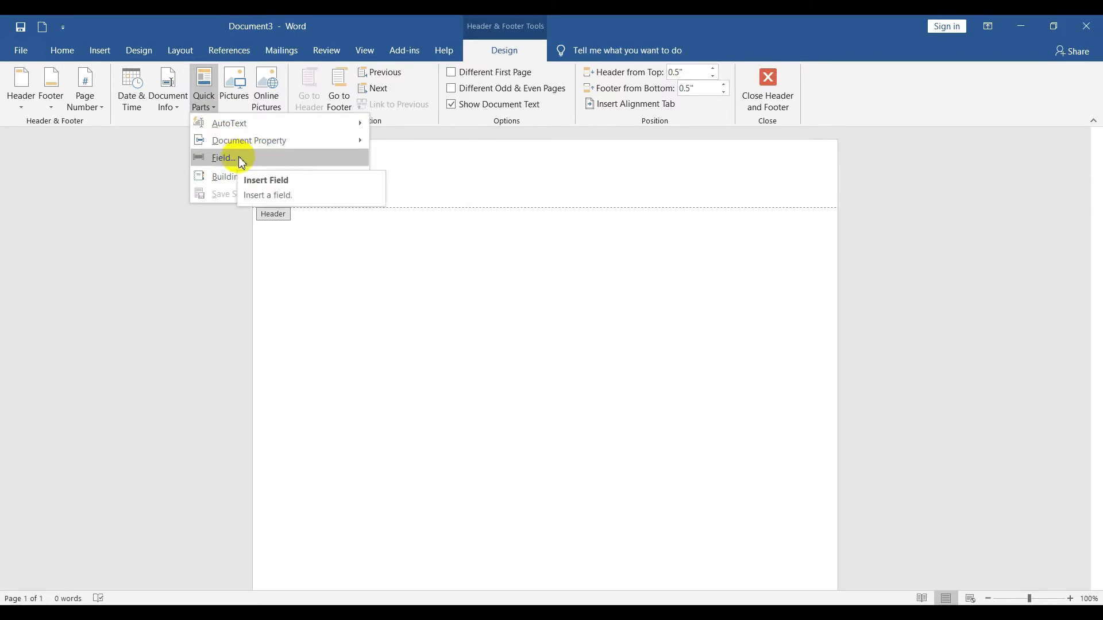
left_click(178, 107)
mouse_move(206, 193)
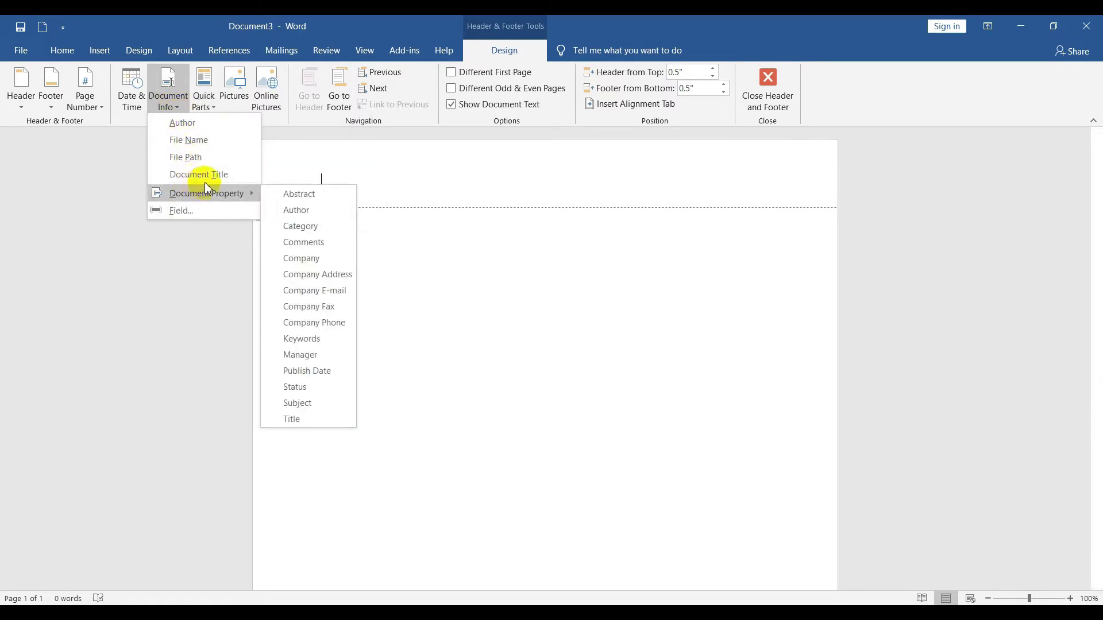
left_click(214, 104)
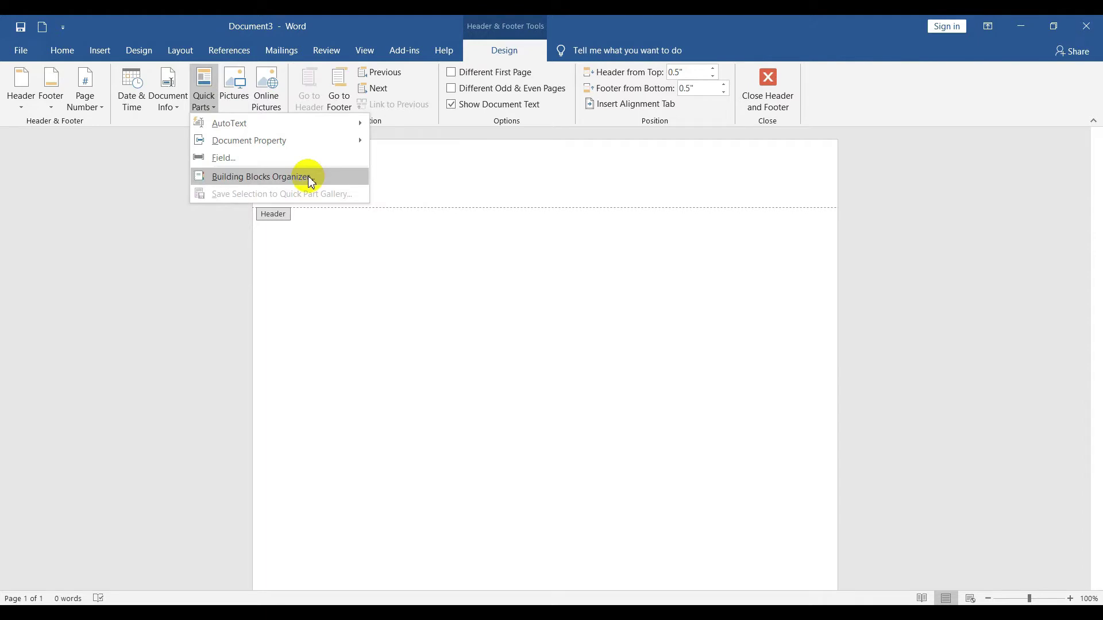
left_click(310, 181)
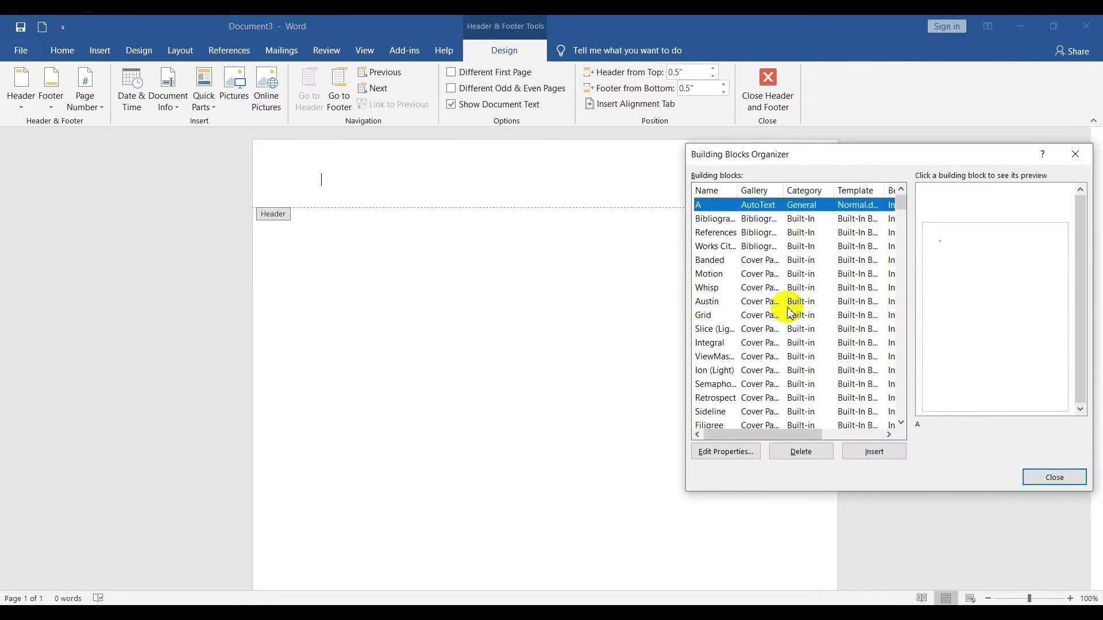
left_click(782, 262)
left_click(784, 243)
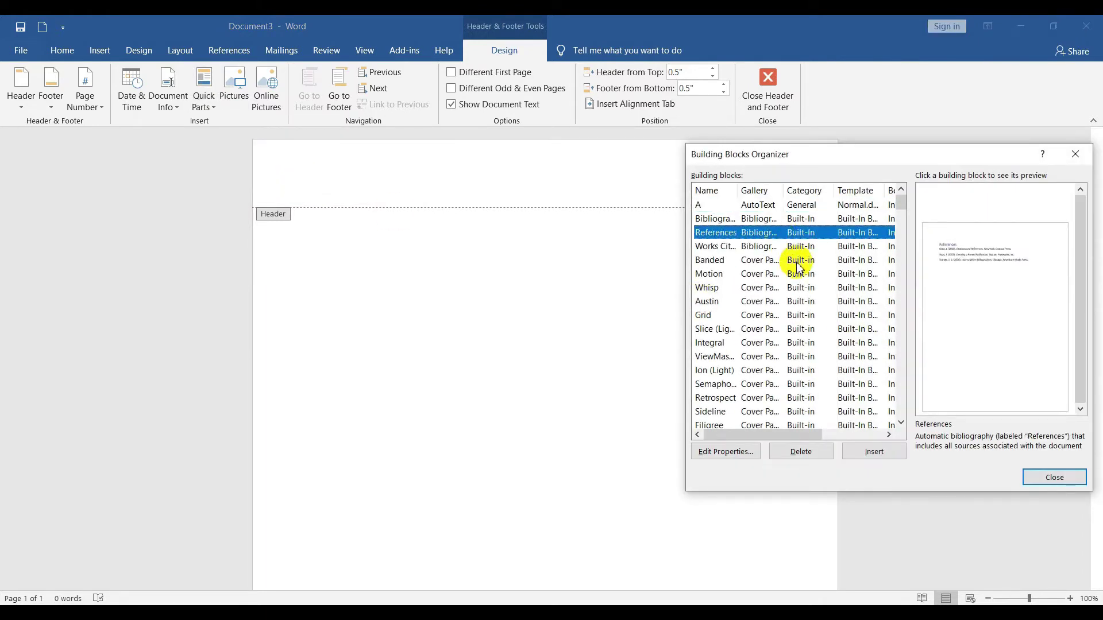
left_click(799, 261)
left_click(797, 245)
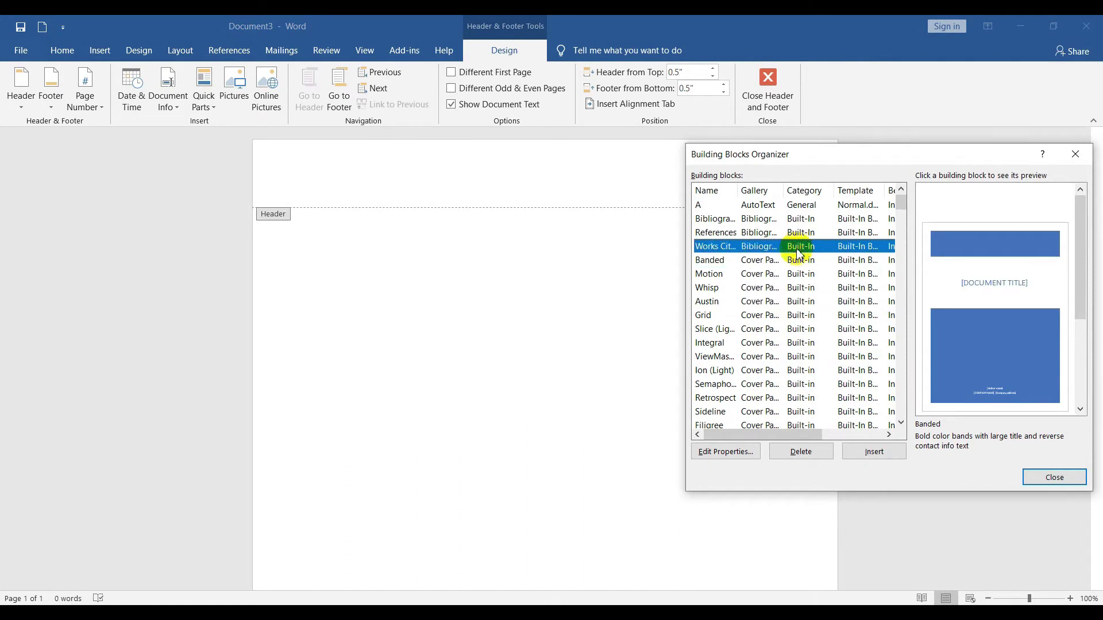
left_click(796, 232)
left_click(804, 261)
left_click(804, 274)
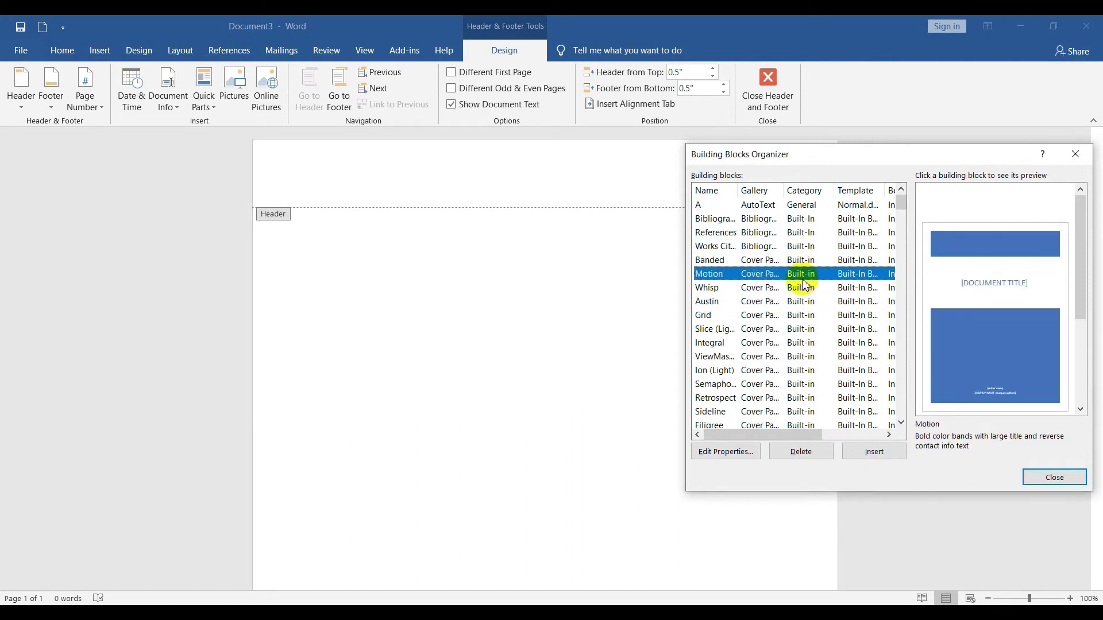
left_click(805, 260)
left_click(808, 287)
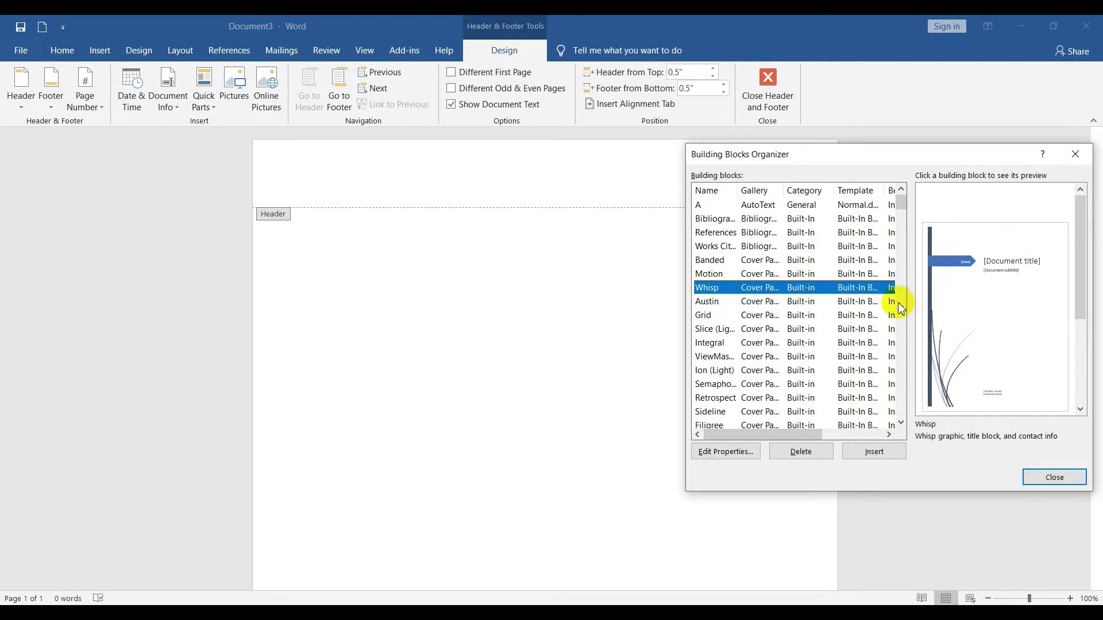
left_click(864, 451)
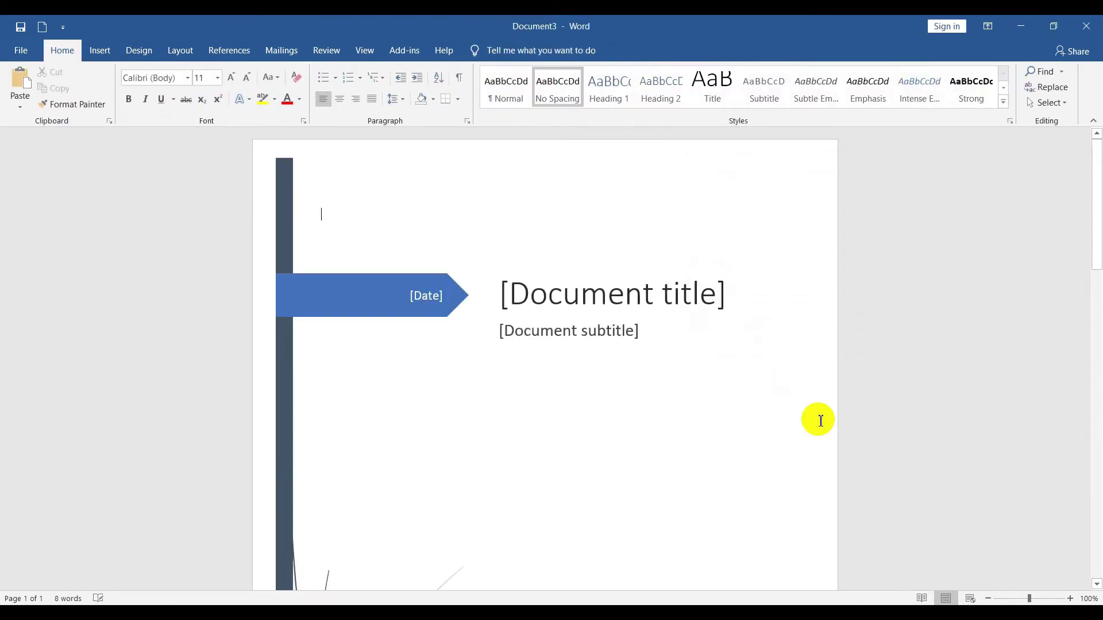
- Open the page 2 header for editing
scroll(493, 332, "down", 3)
scroll(512, 374, "down", 5)
scroll(519, 412, "down", 5)
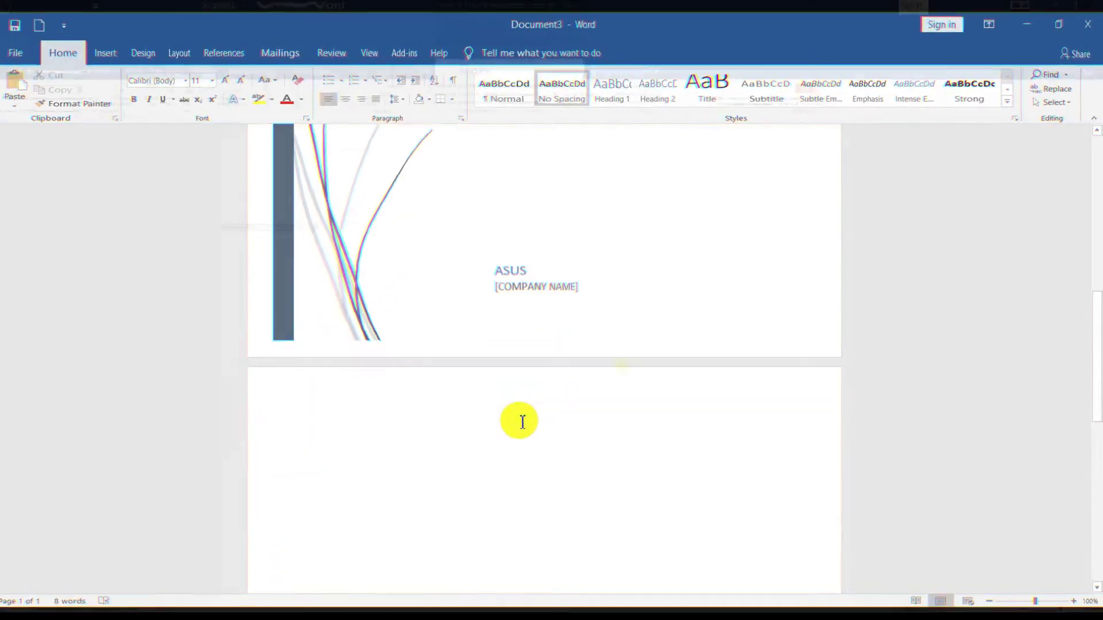
double_click(523, 425)
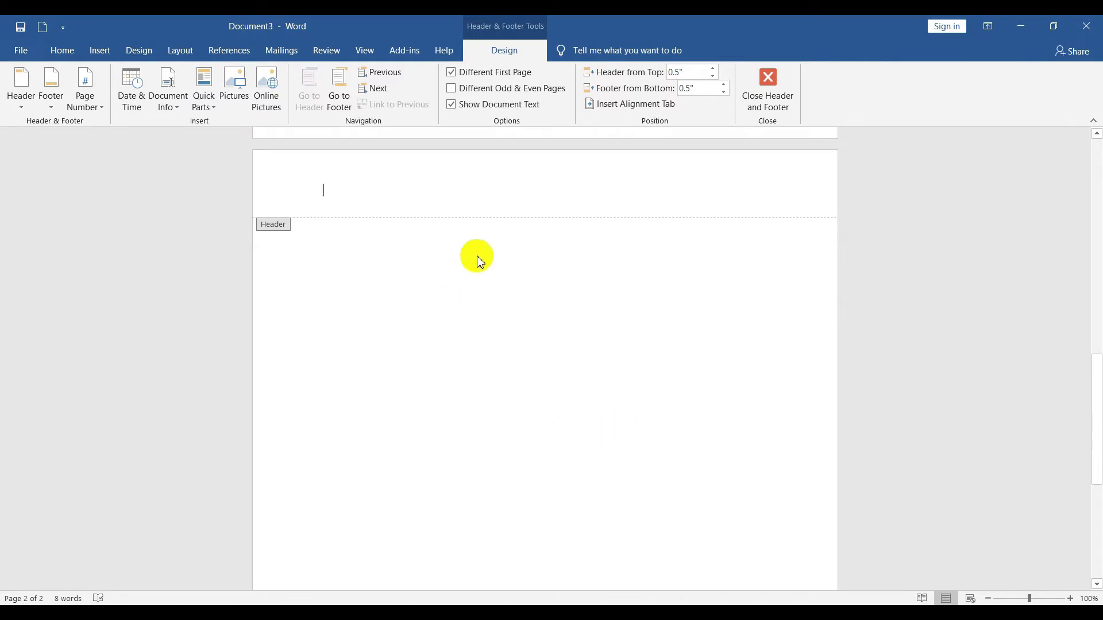
left_click(234, 99)
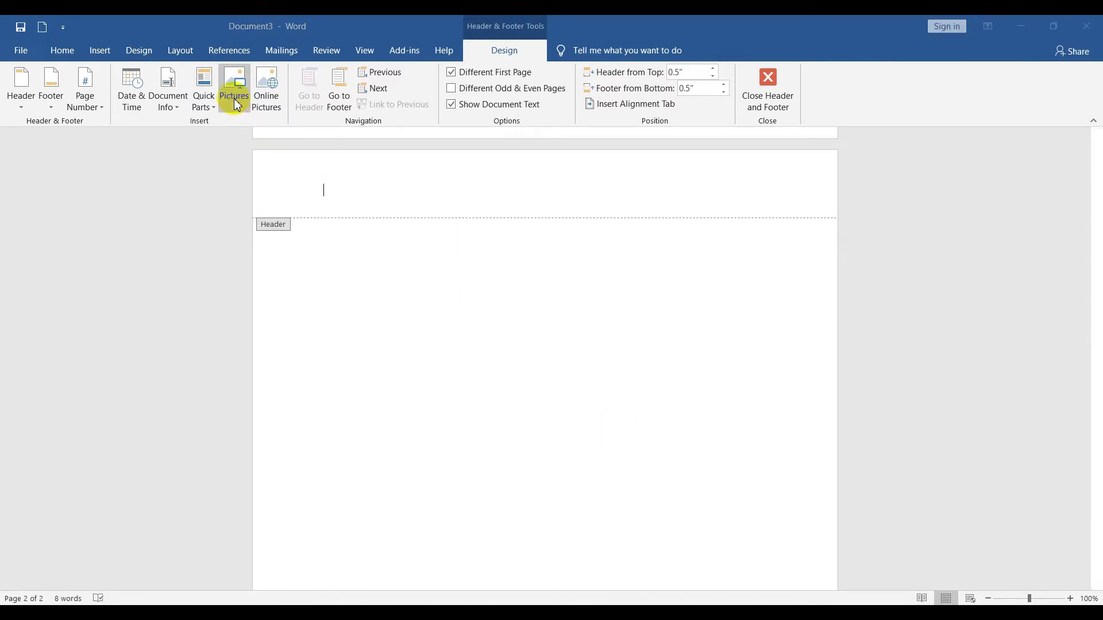
scroll(97, 167, "up", 2)
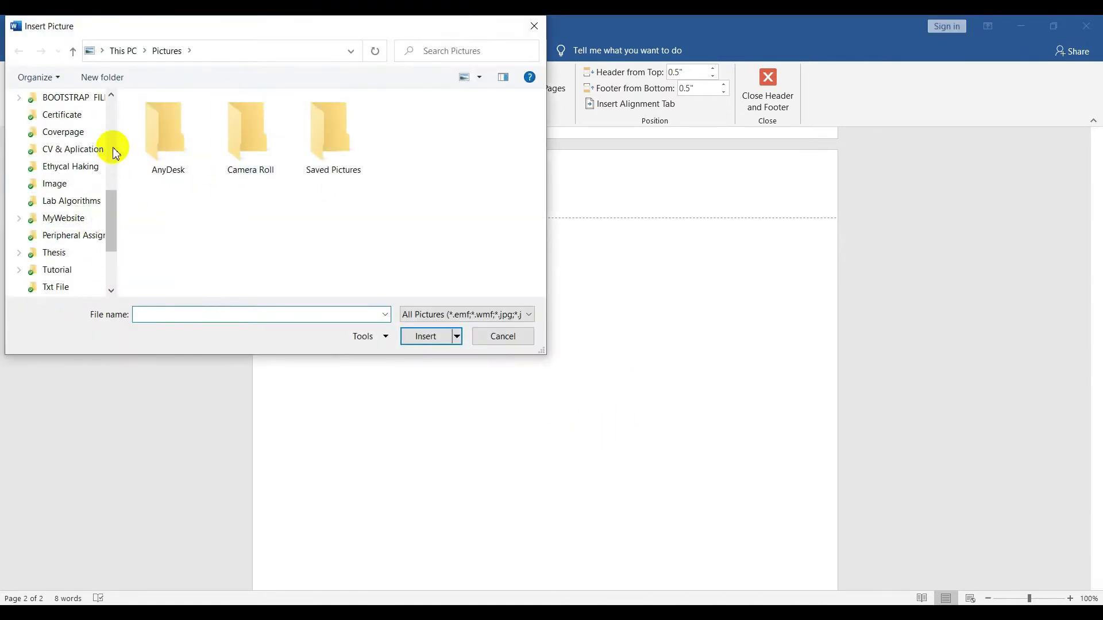
scroll(86, 140, "up", 3)
scroll(68, 138, "up", 3)
scroll(68, 144, "up", 3)
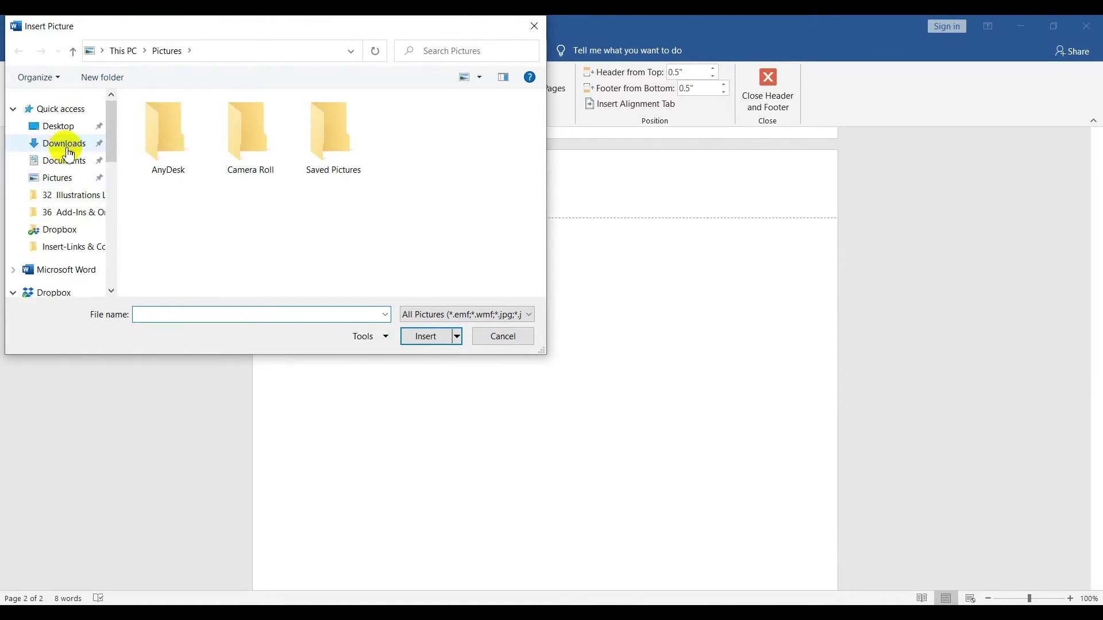
left_click(83, 154)
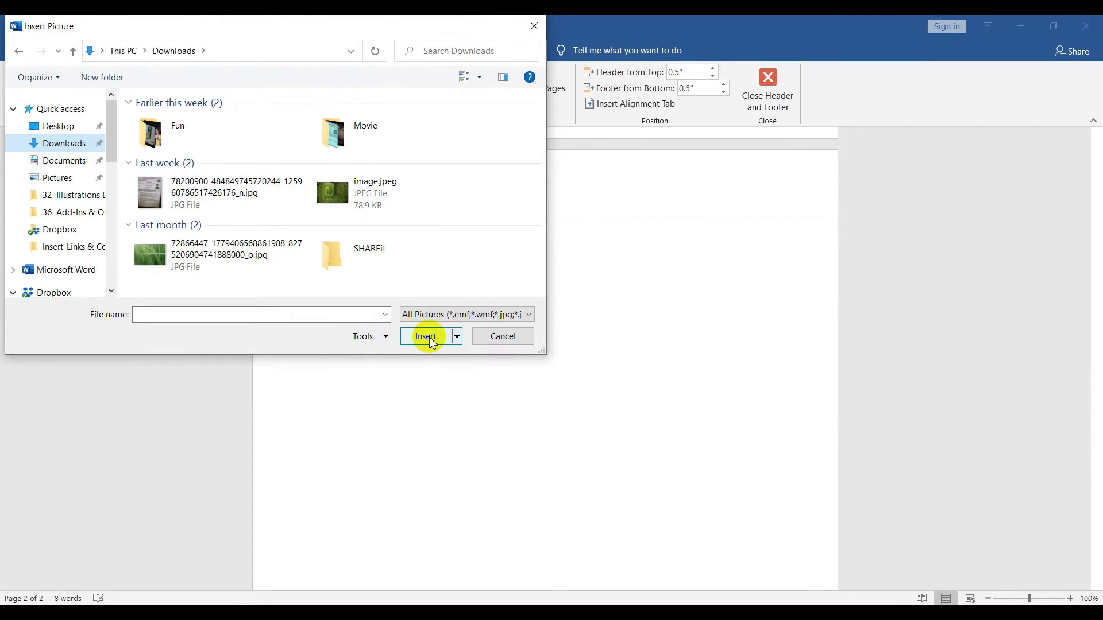
left_click(509, 341)
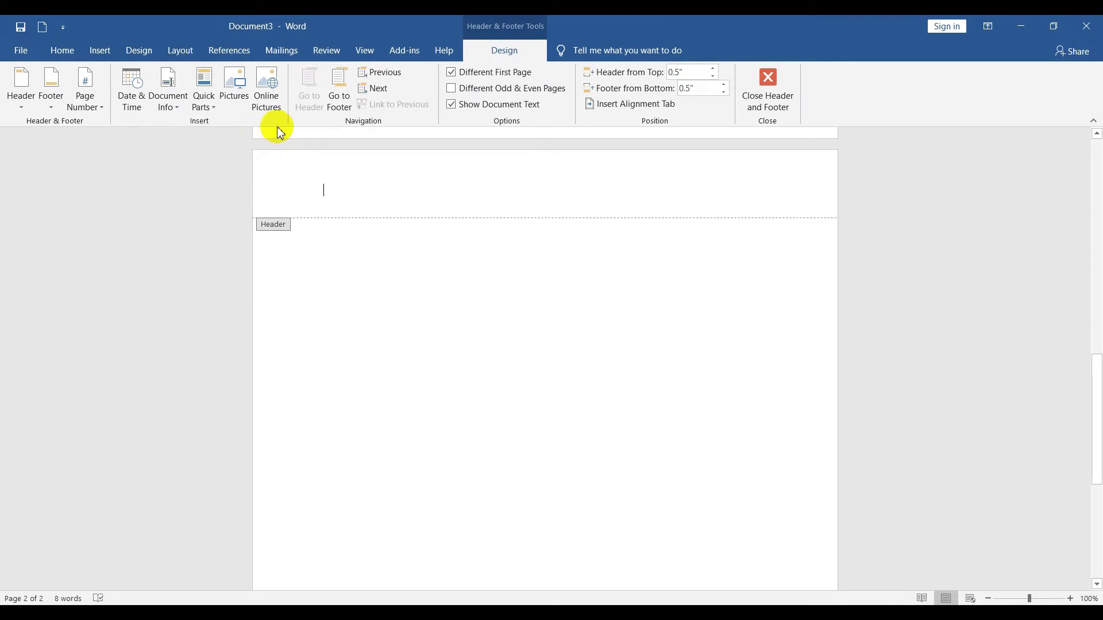
- Search online pictures for 'Header picture' and insert the blue wave image into the page 2 header
left_click(269, 97)
type("Header picture")
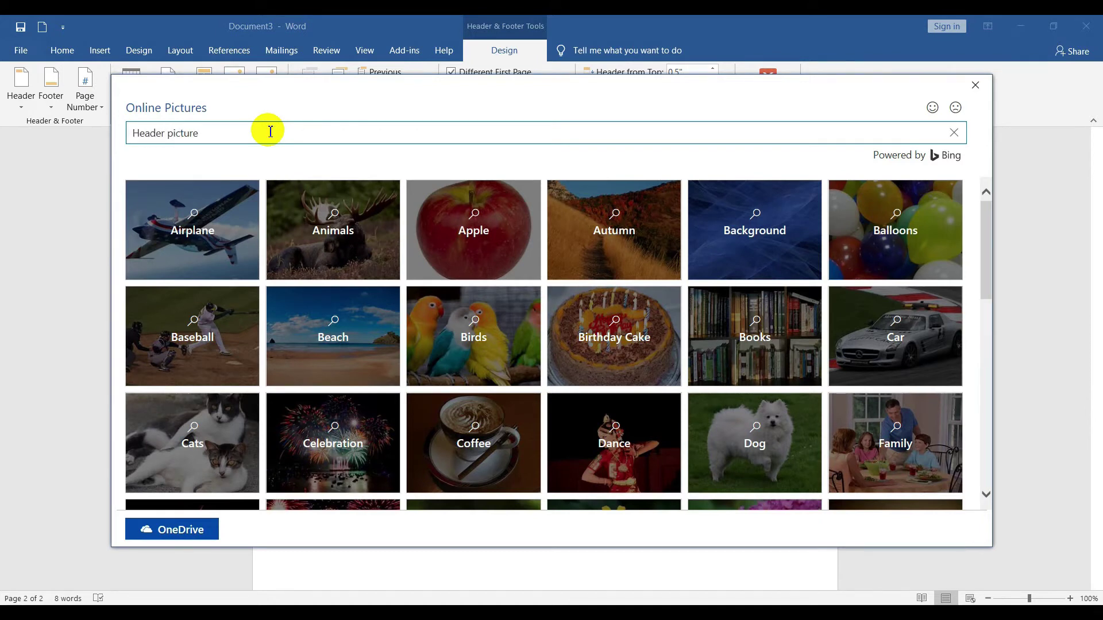
key("Return")
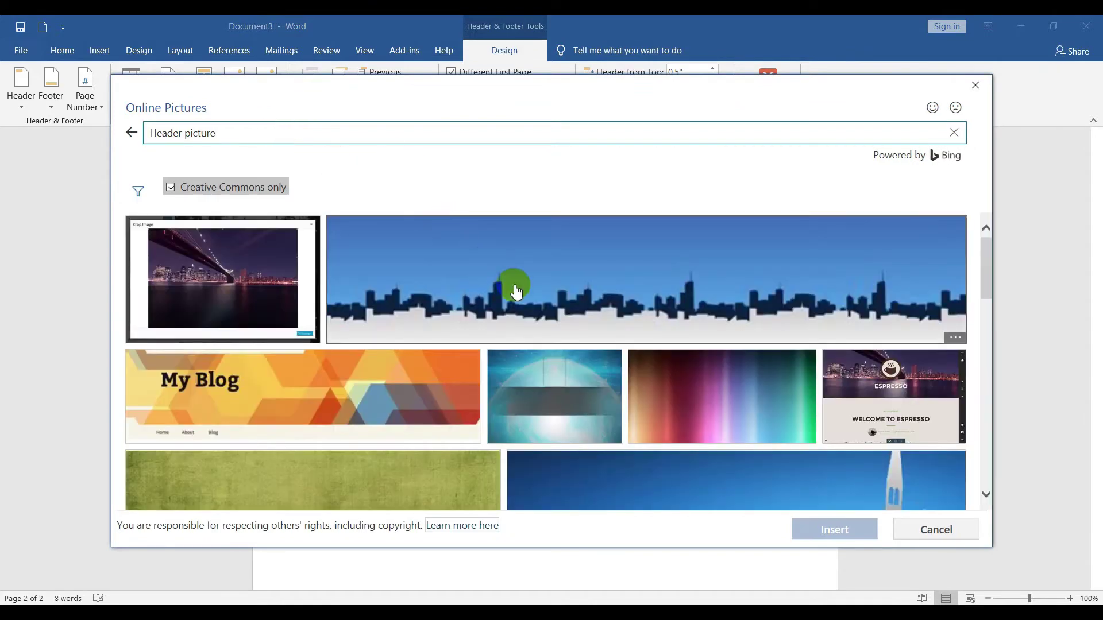
scroll(516, 292, "down", 3)
scroll(540, 310, "down", 3)
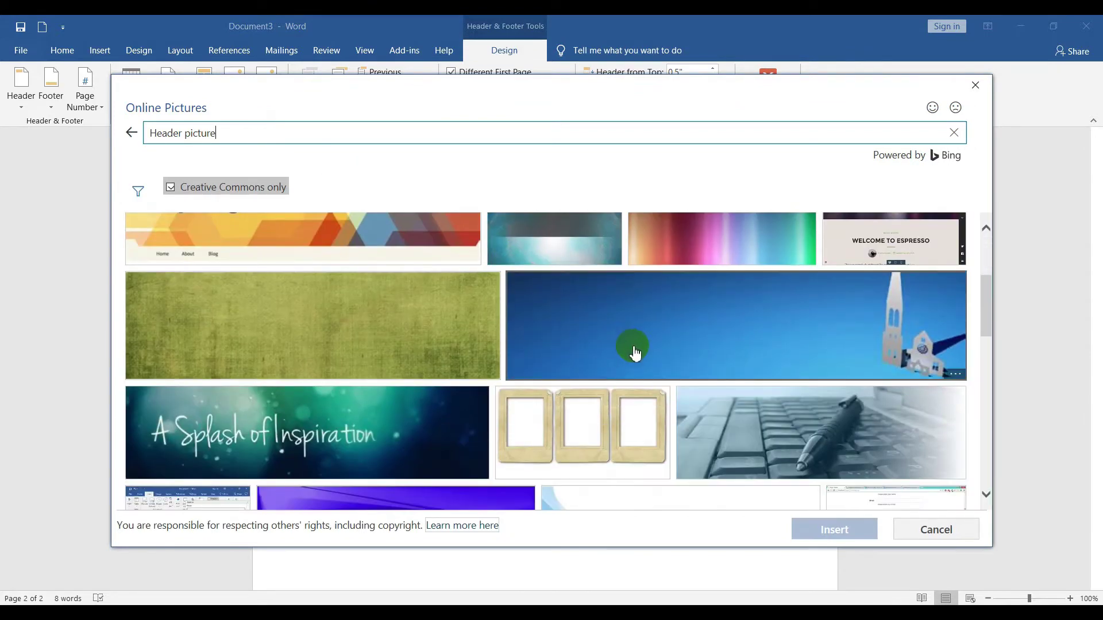
scroll(635, 353, "down", 2)
scroll(642, 365, "down", 2)
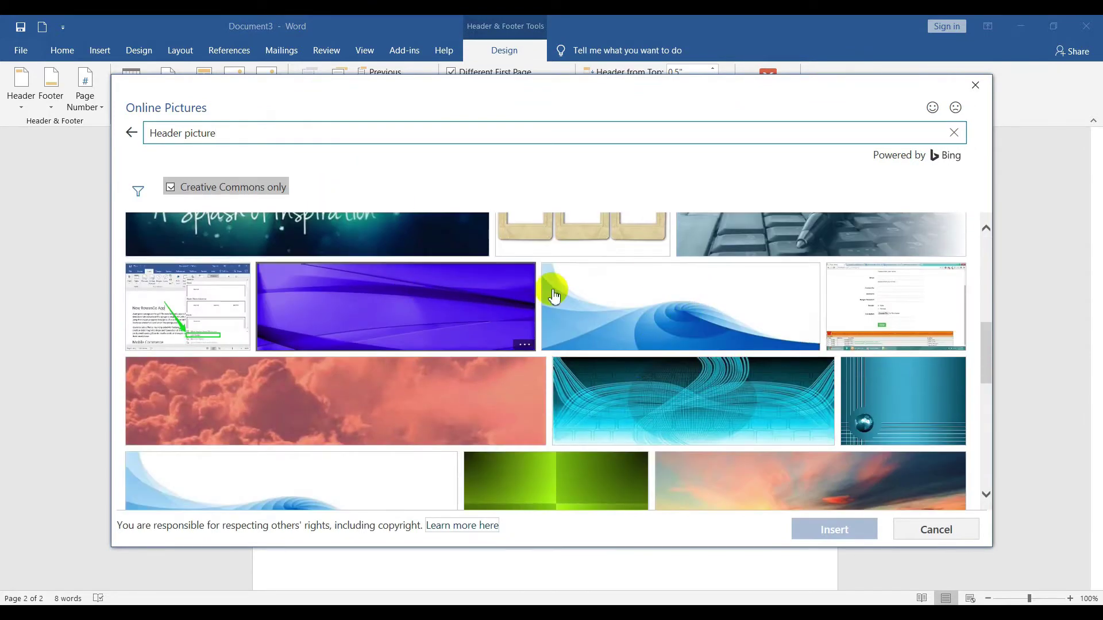
scroll(513, 315, "down", 1)
scroll(513, 314, "down", 2)
scroll(369, 380, "down", 1)
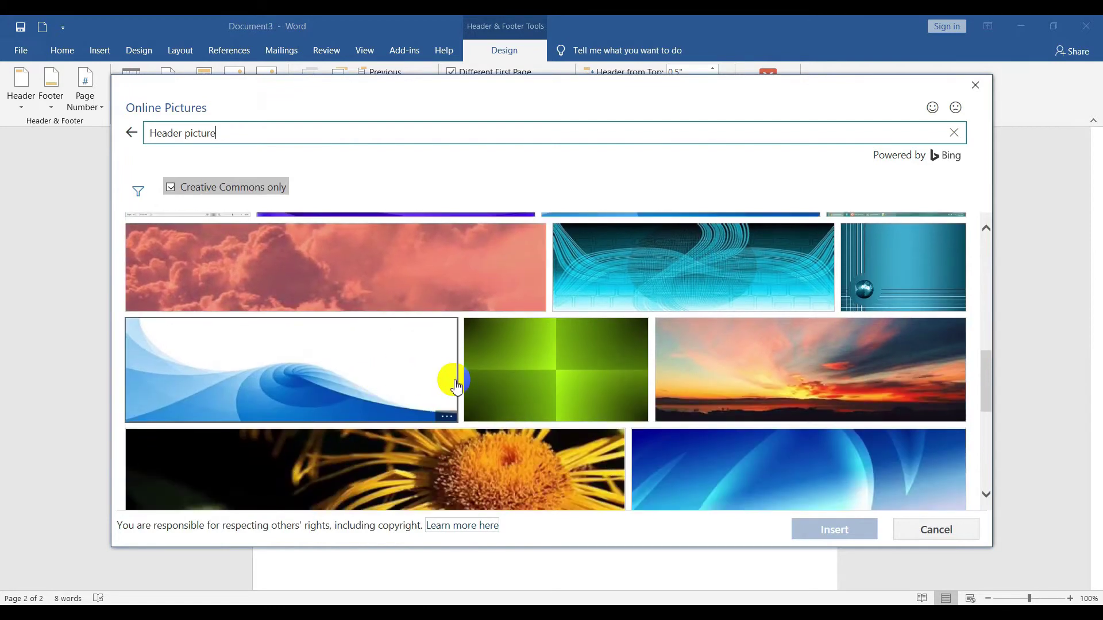
left_click(367, 382)
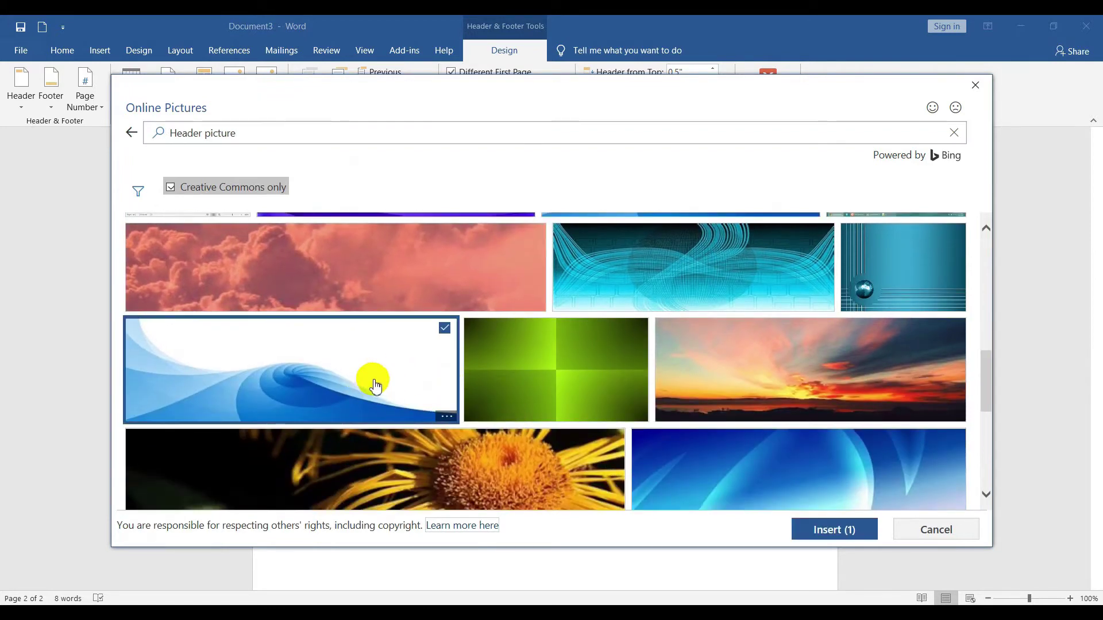
left_click(847, 531)
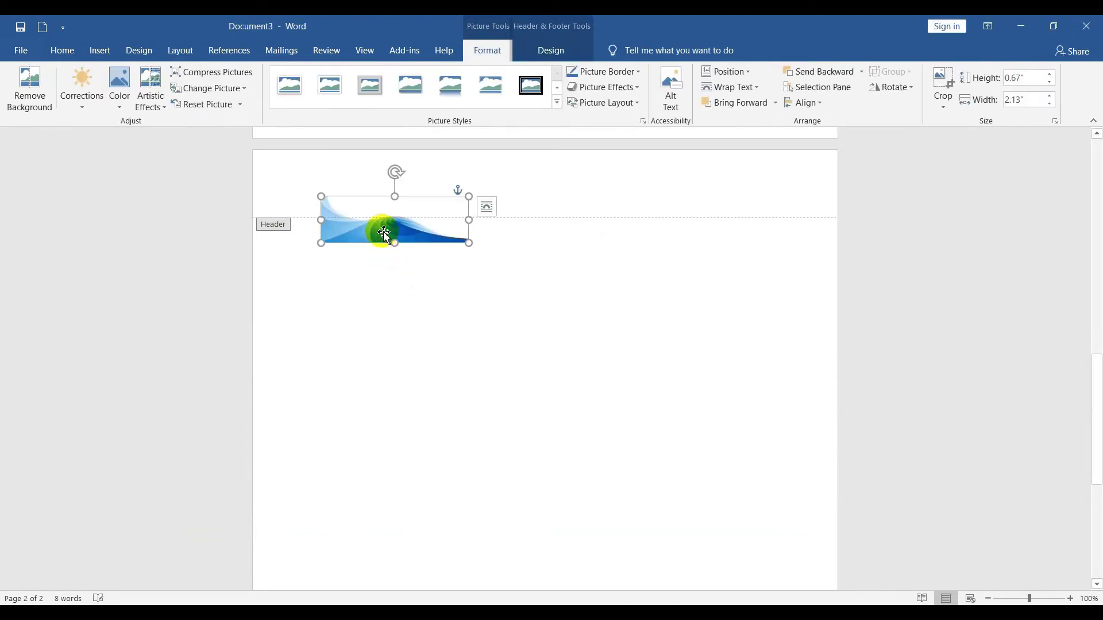
- Move the wave picture to the top of the header, widened to 6.74 inches
mouse_move(407, 209)
left_mouse_down()
mouse_move(407, 179)
mouse_move(787, 188)
left_mouse_up()
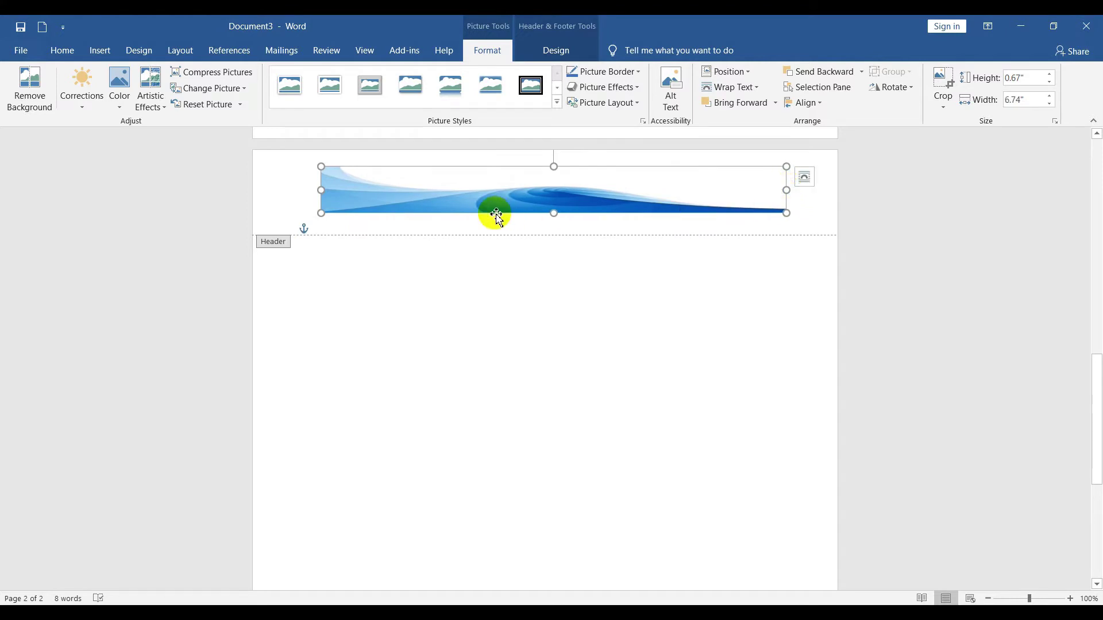
left_click_drag(523, 197, 513, 206)
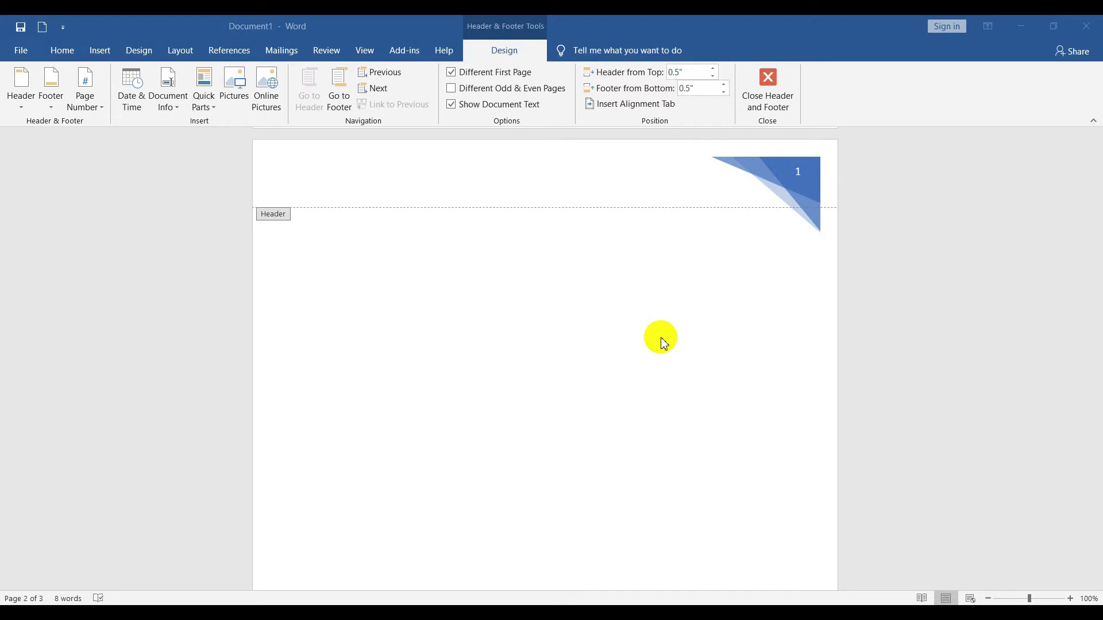
scroll(664, 343, "down", 3)
scroll(663, 343, "down", 2)
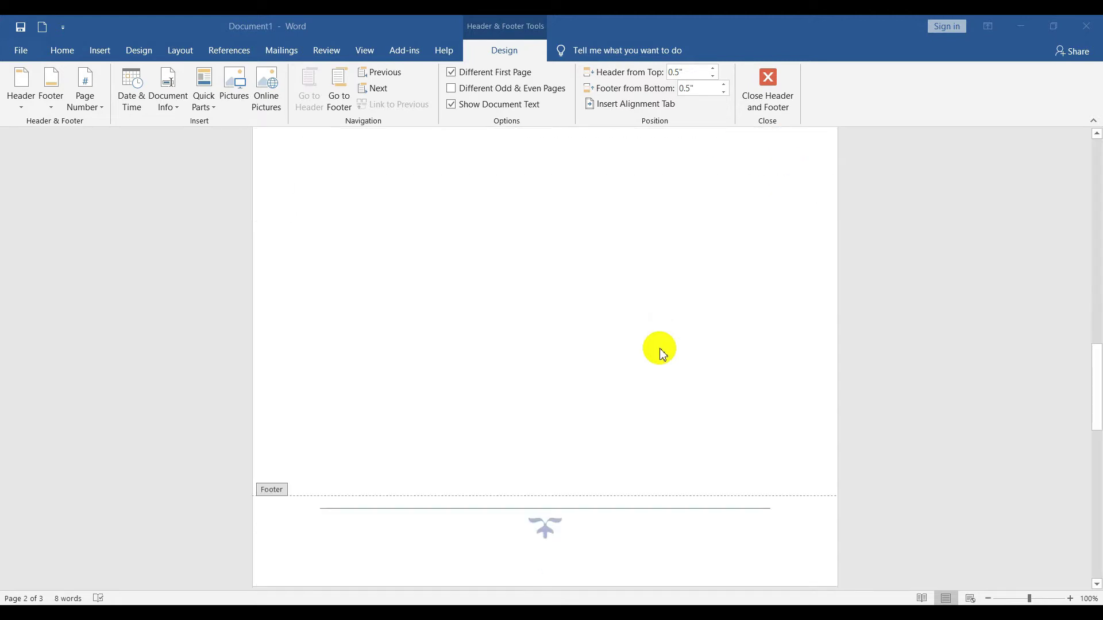
scroll(662, 353, "up", 3)
scroll(661, 353, "up", 2)
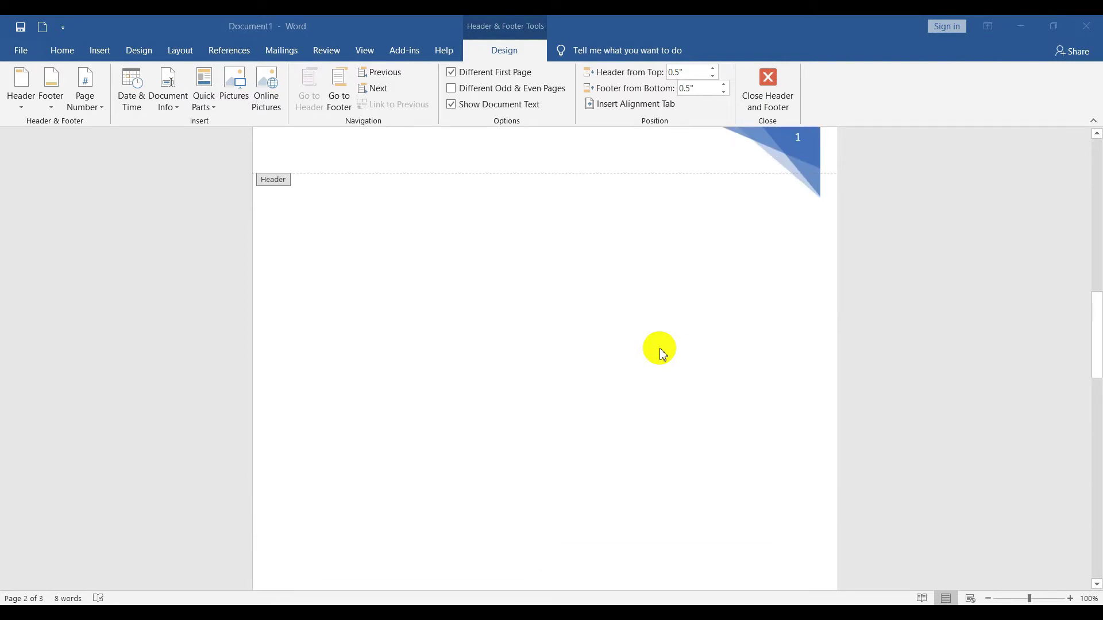
scroll(662, 353, "up", 1)
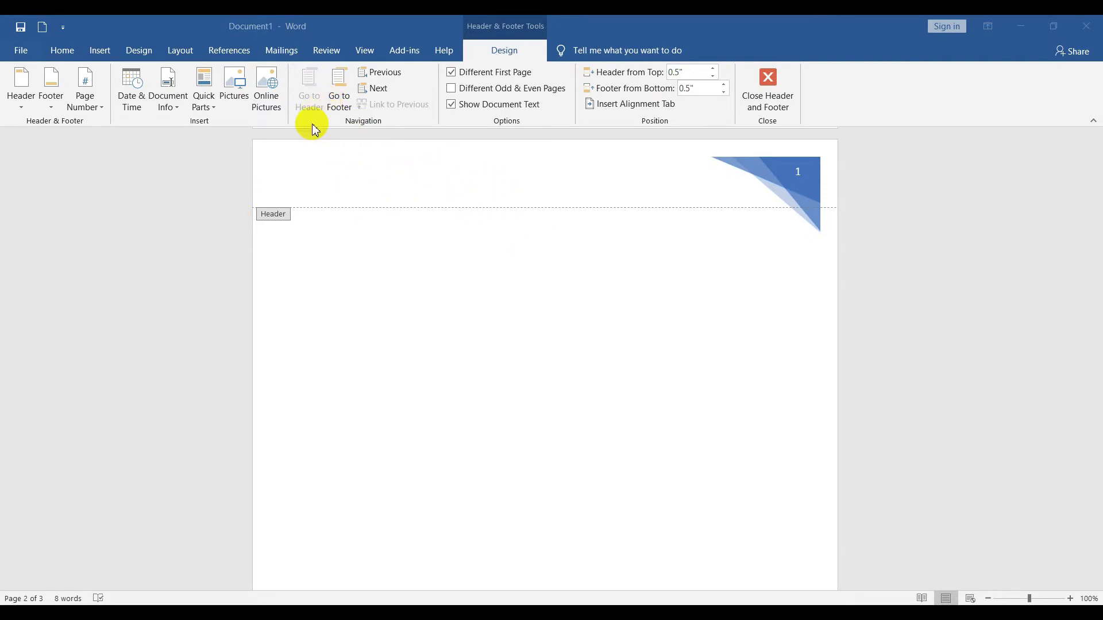
scroll(508, 354, "down", 8)
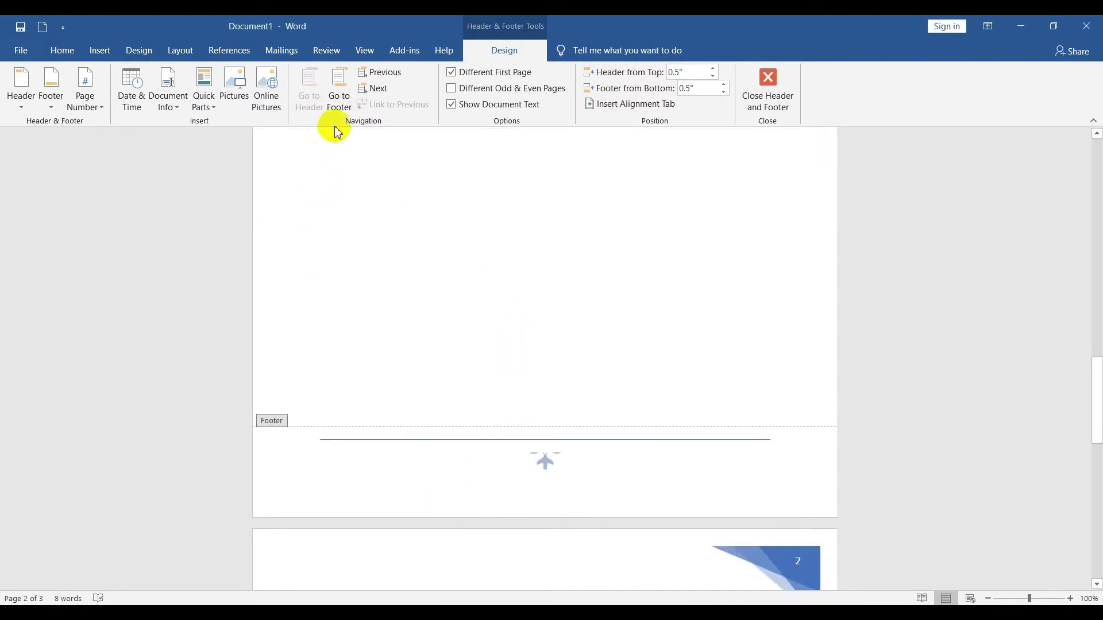
scroll(408, 247, "up", 4)
scroll(423, 279, "up", 4)
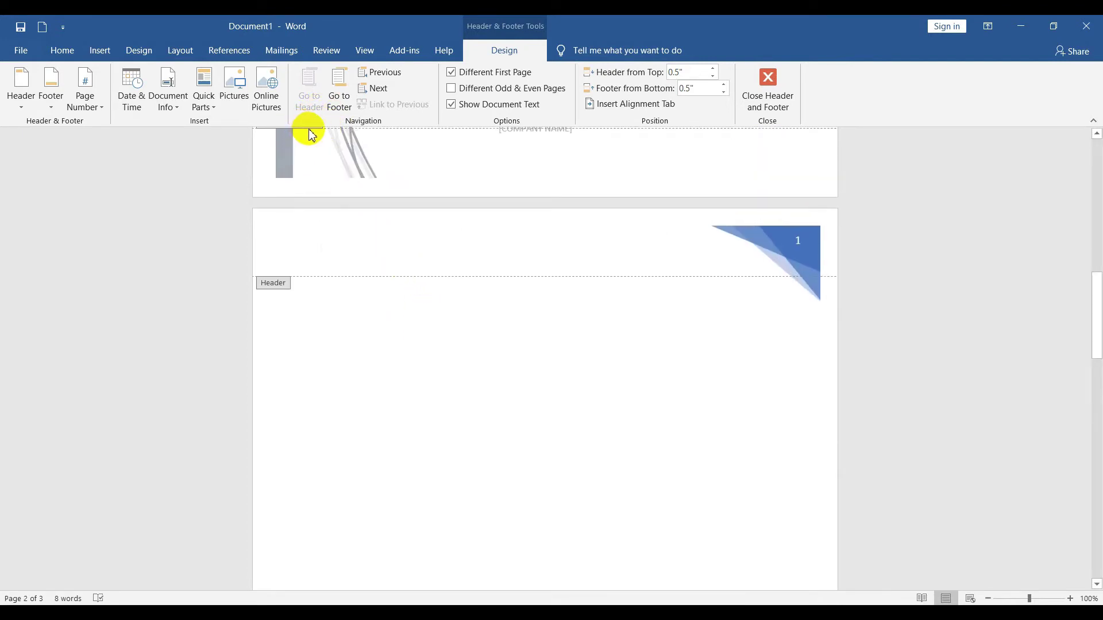
left_click(339, 97)
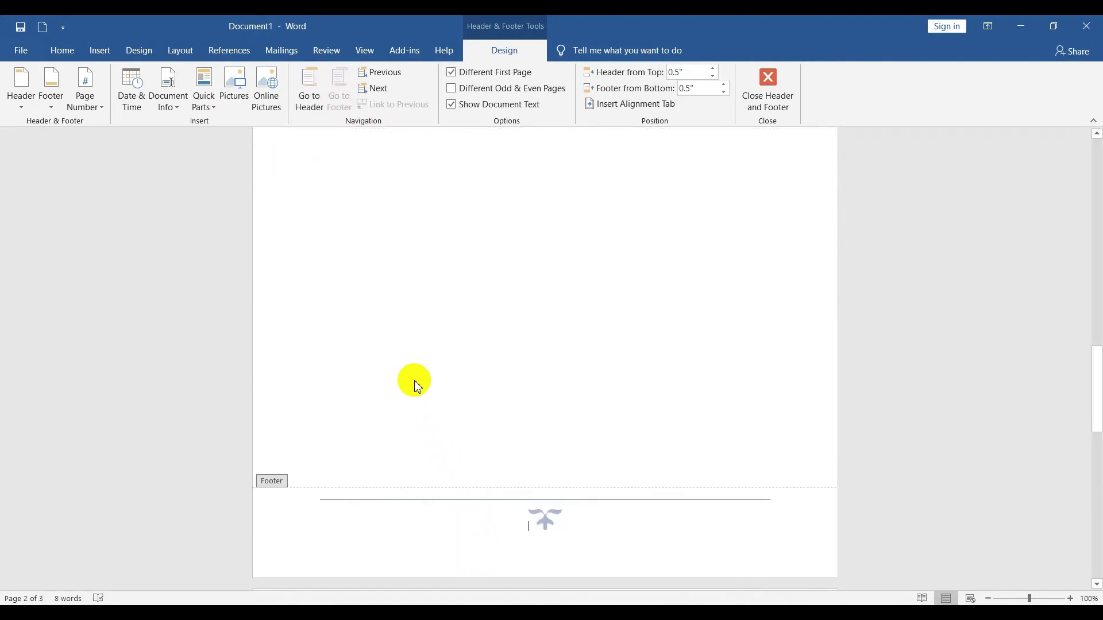
left_click(307, 95)
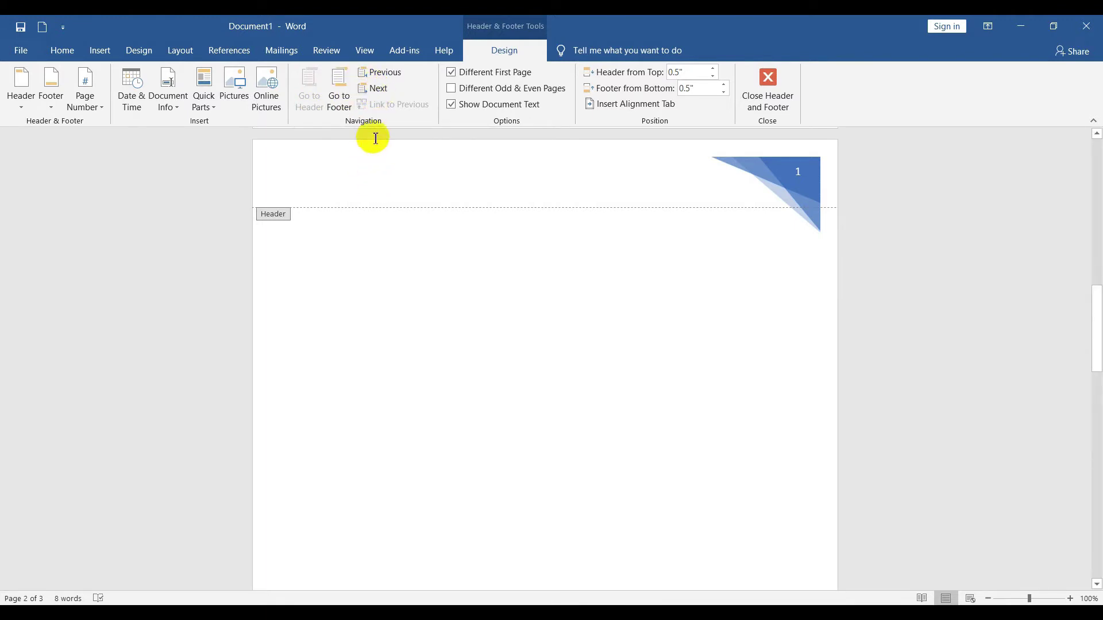
- Step through the first-page and page 2 headers and footers using Previous, Next and Go to Footer
left_click(380, 74)
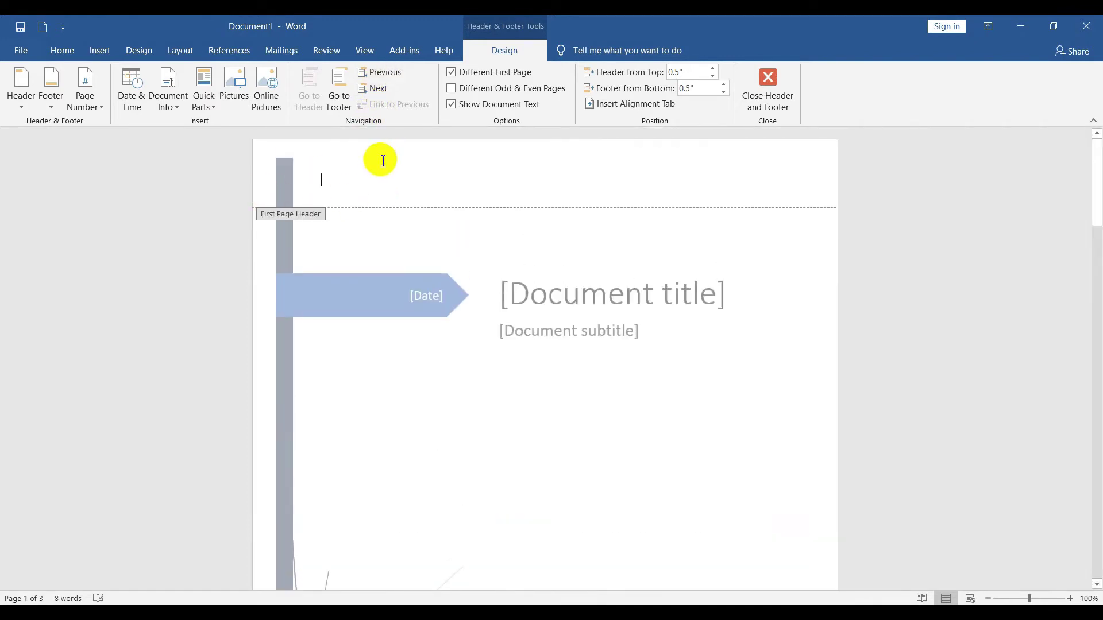
left_click(378, 89)
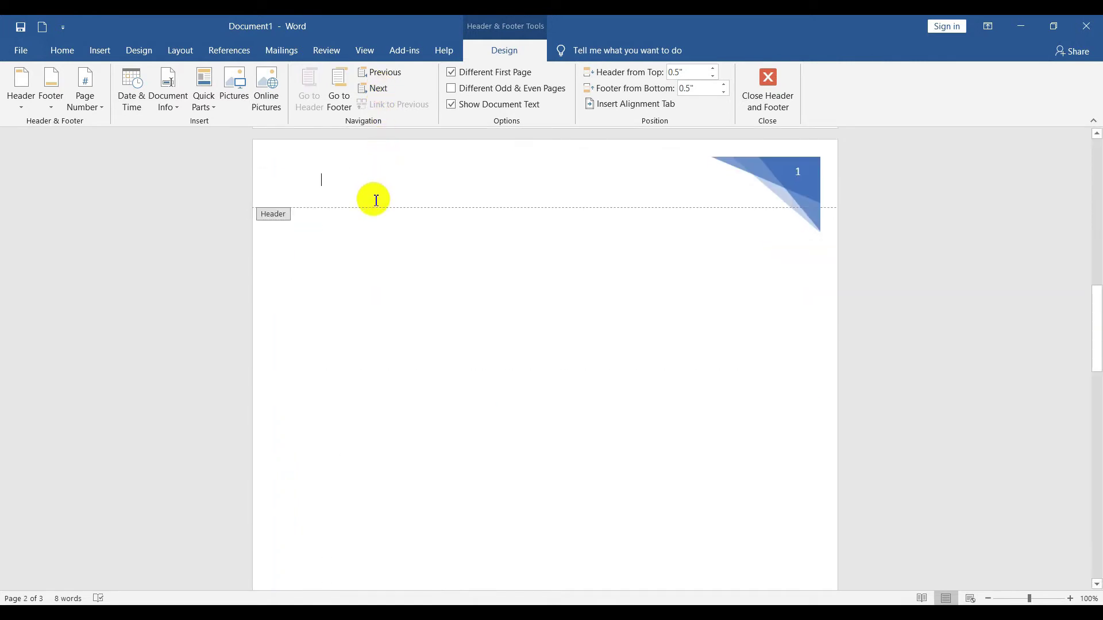
left_click(341, 107)
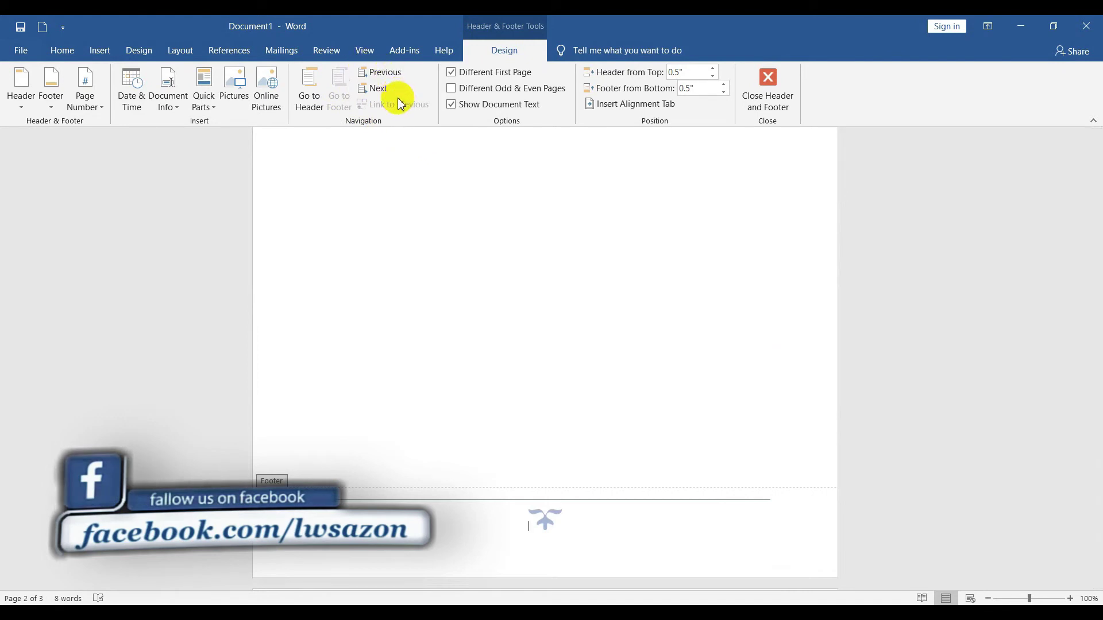
left_click(391, 73)
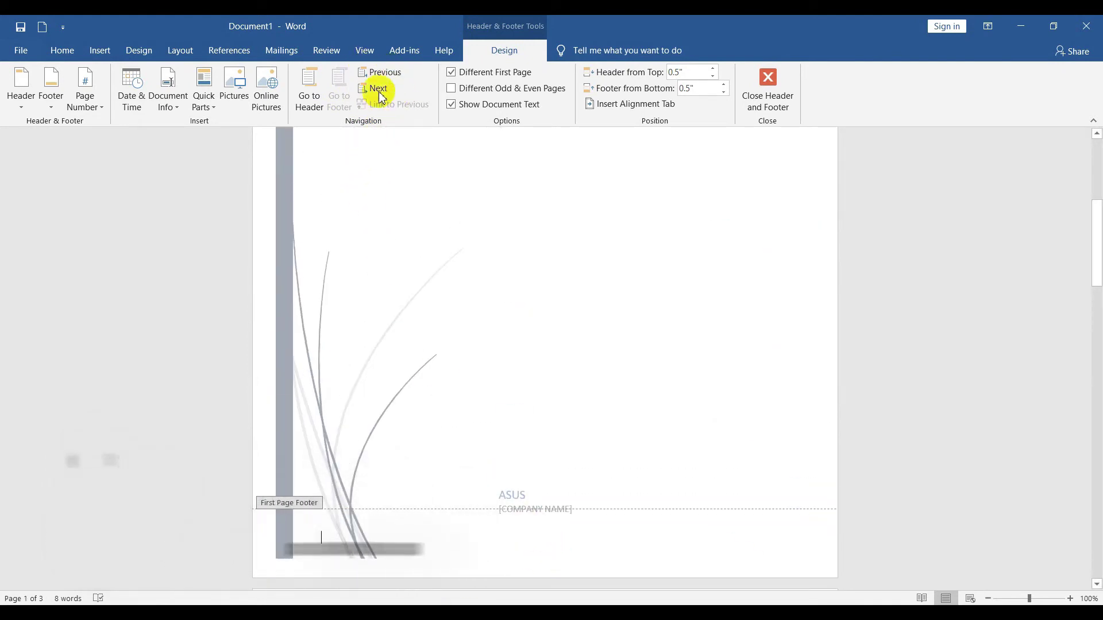
left_click(378, 88)
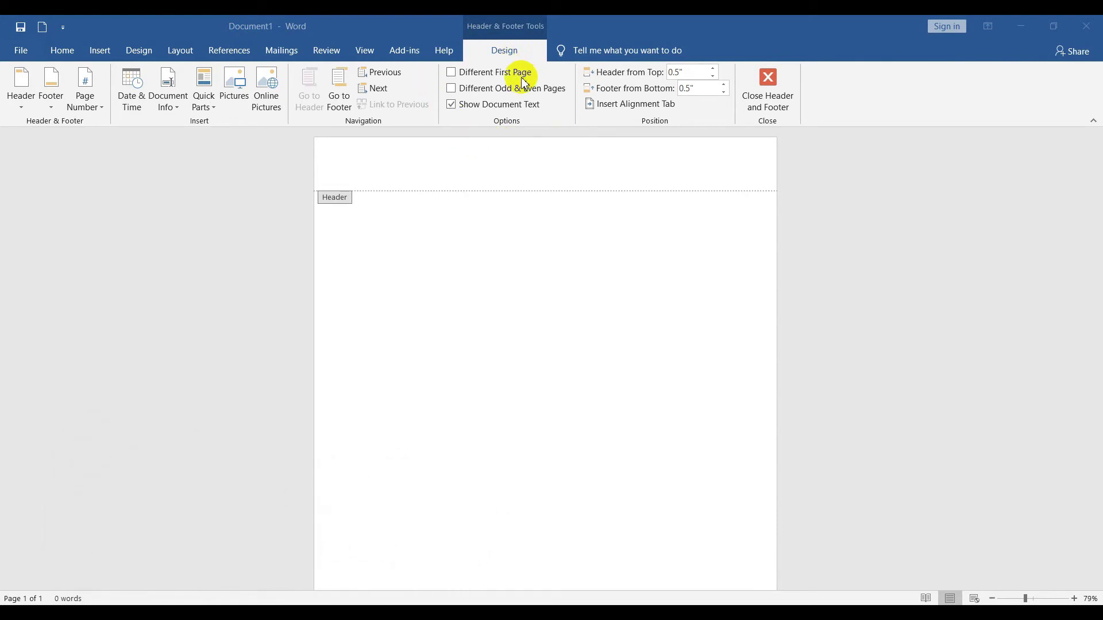
- Return to the document body and add pages with page breaks
scroll(540, 339, "down", 5)
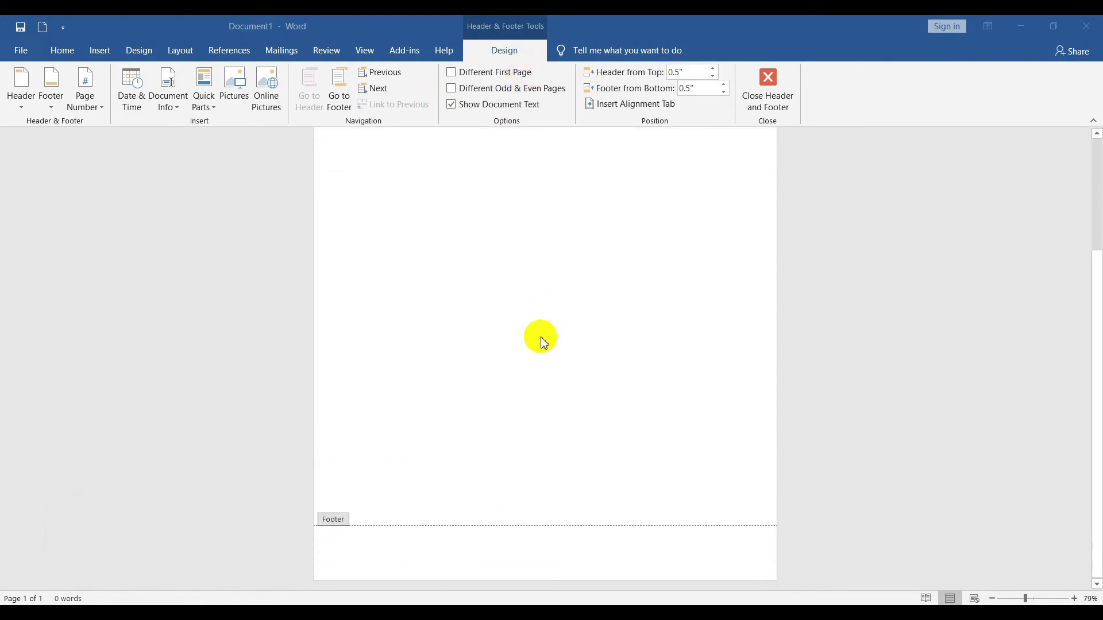
scroll(543, 342, "up", 5)
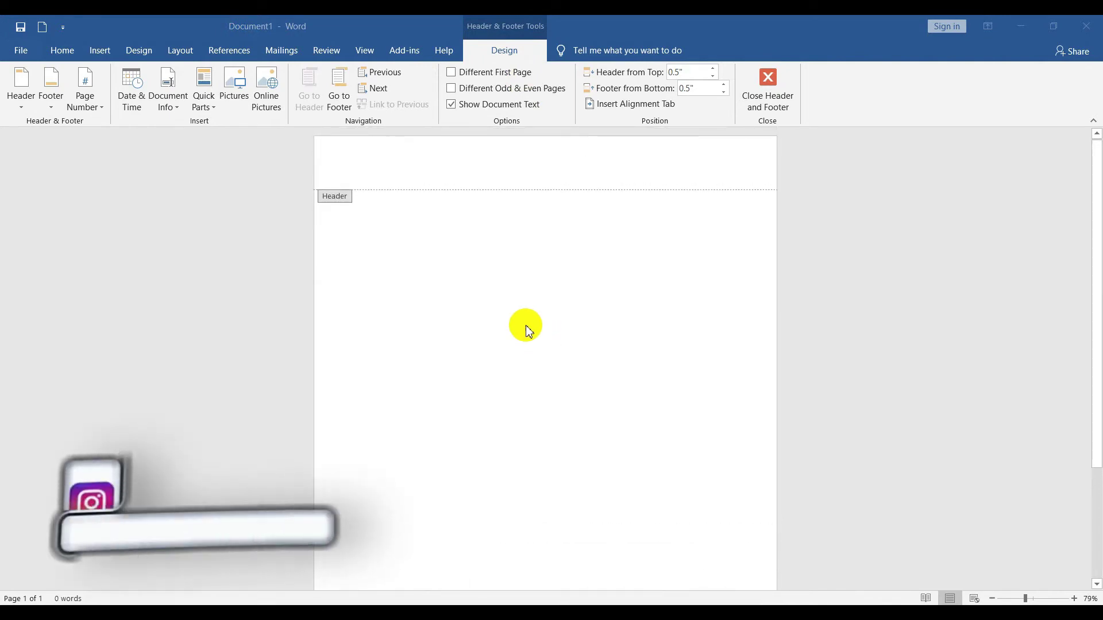
double_click(431, 263)
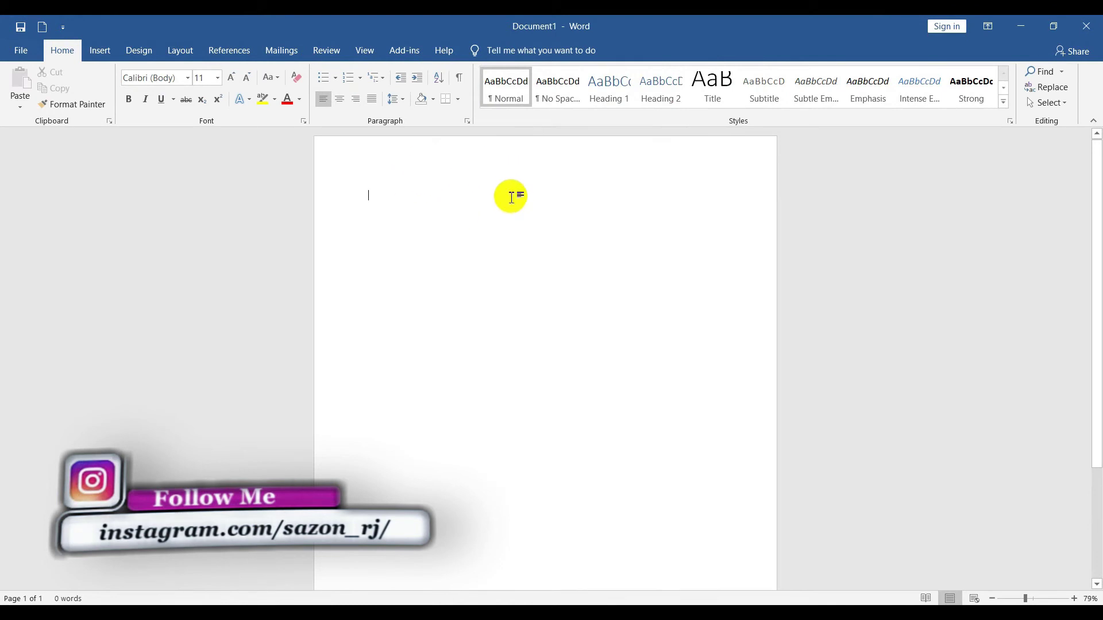
left_click(98, 50)
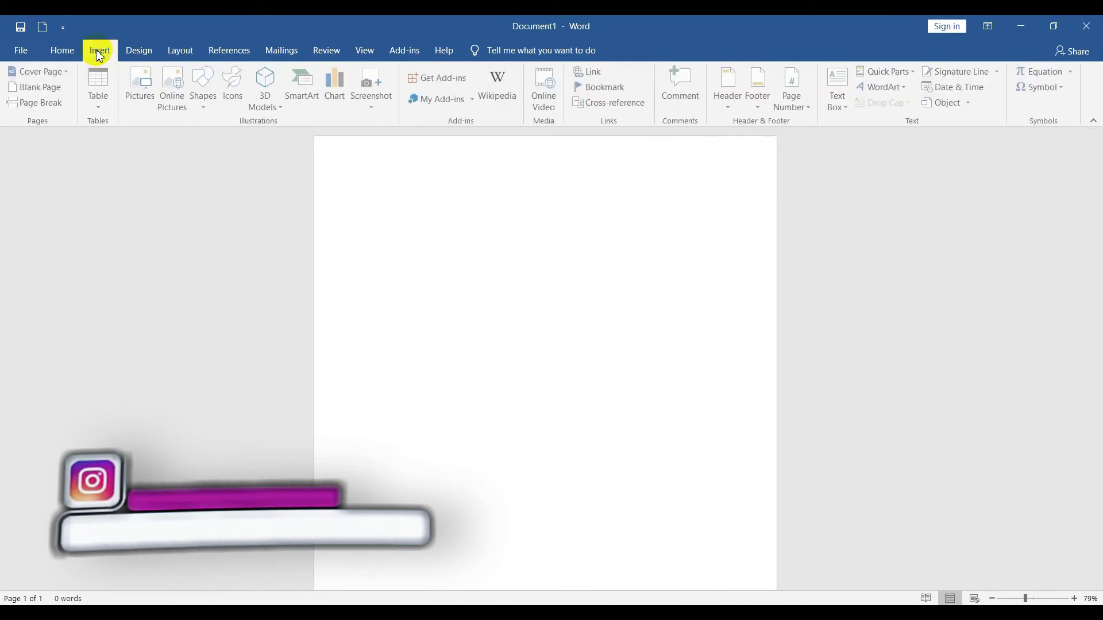
left_click(51, 108)
left_click(51, 108)
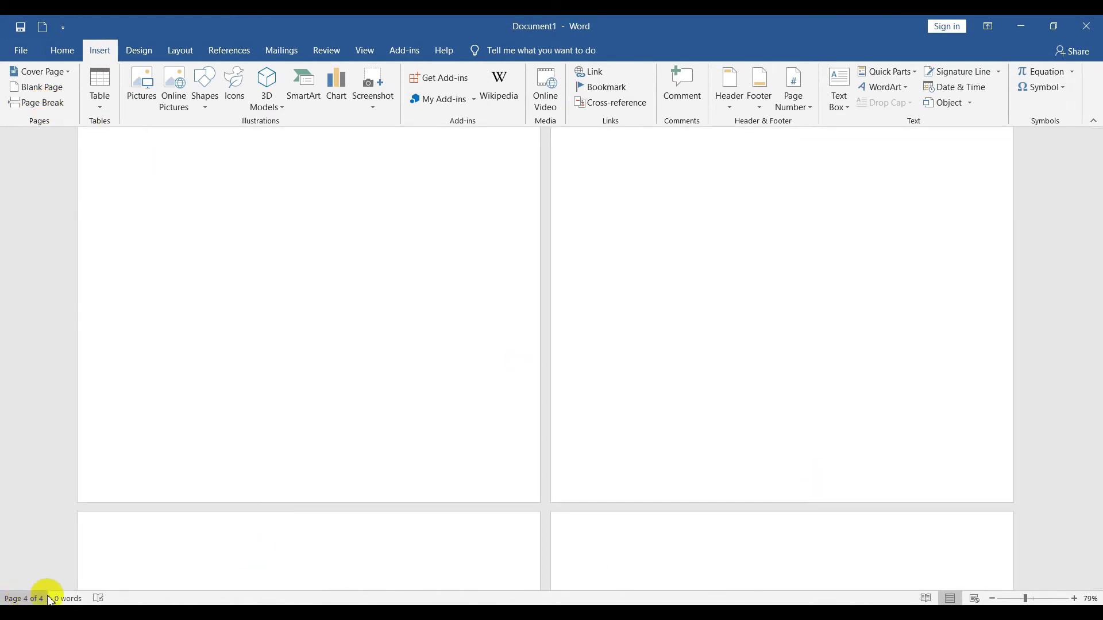
- Open the page 1 header for editing
left_click(382, 495)
left_click(289, 174)
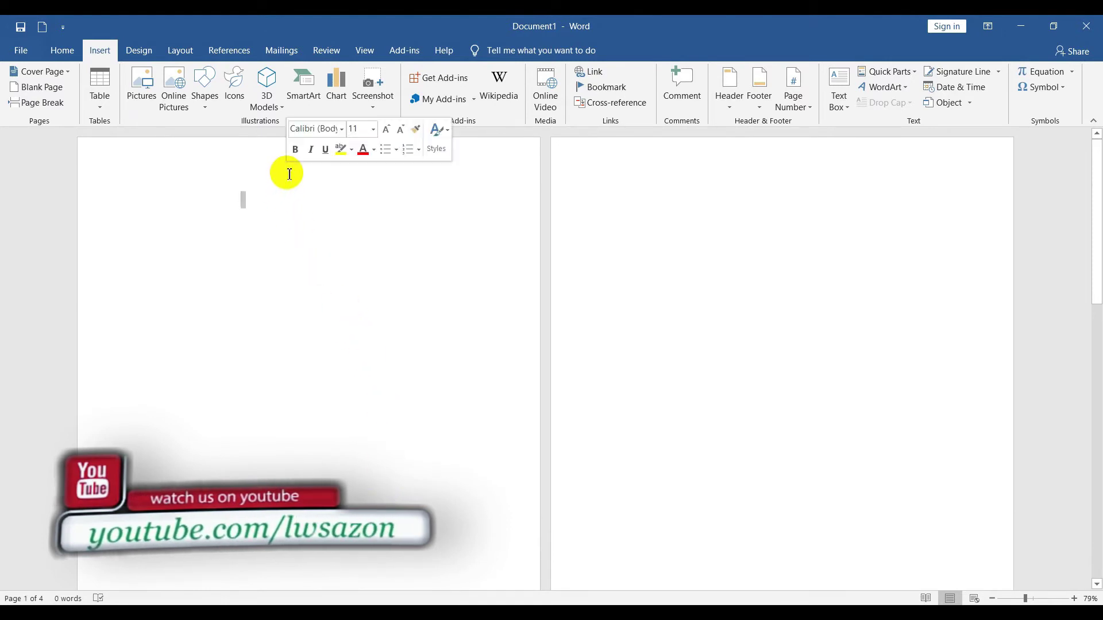
double_click(286, 166)
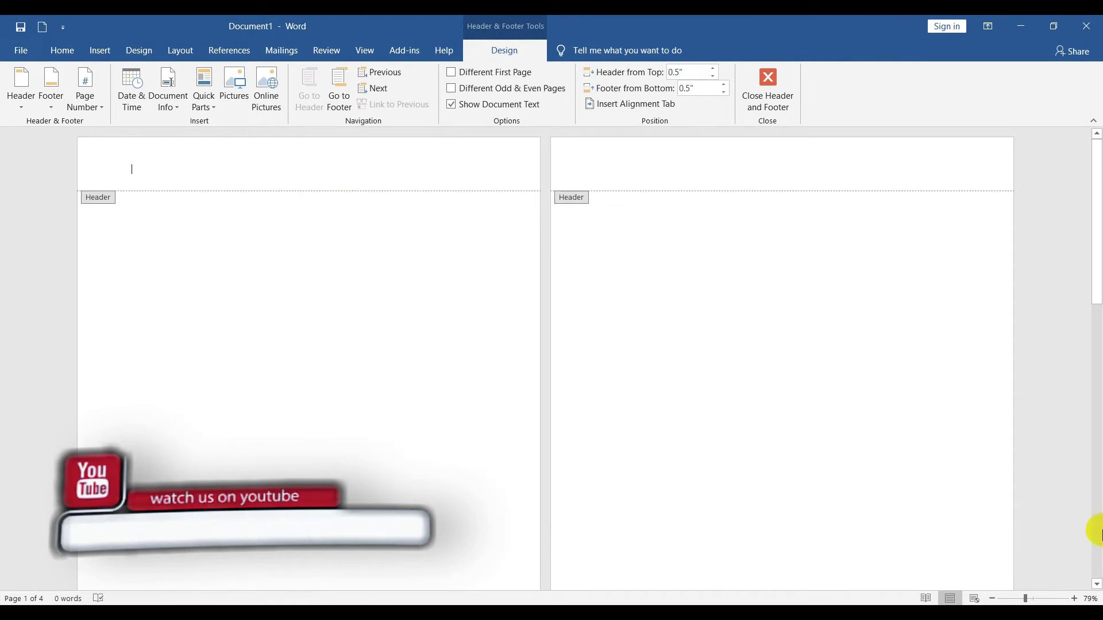
left_click(22, 95)
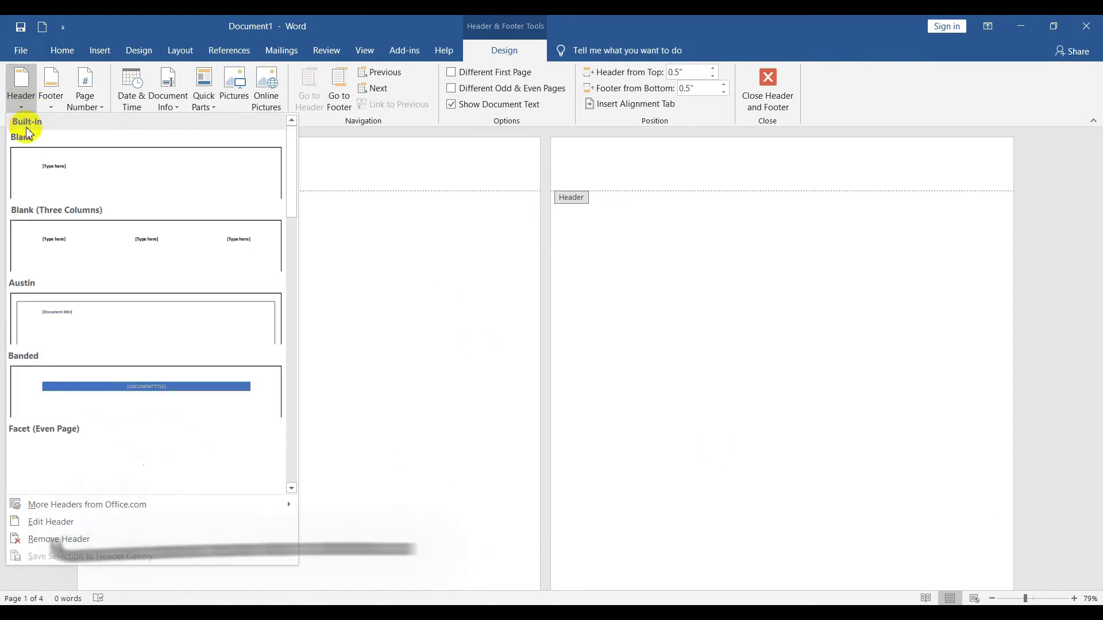
scroll(138, 440, "down", 3)
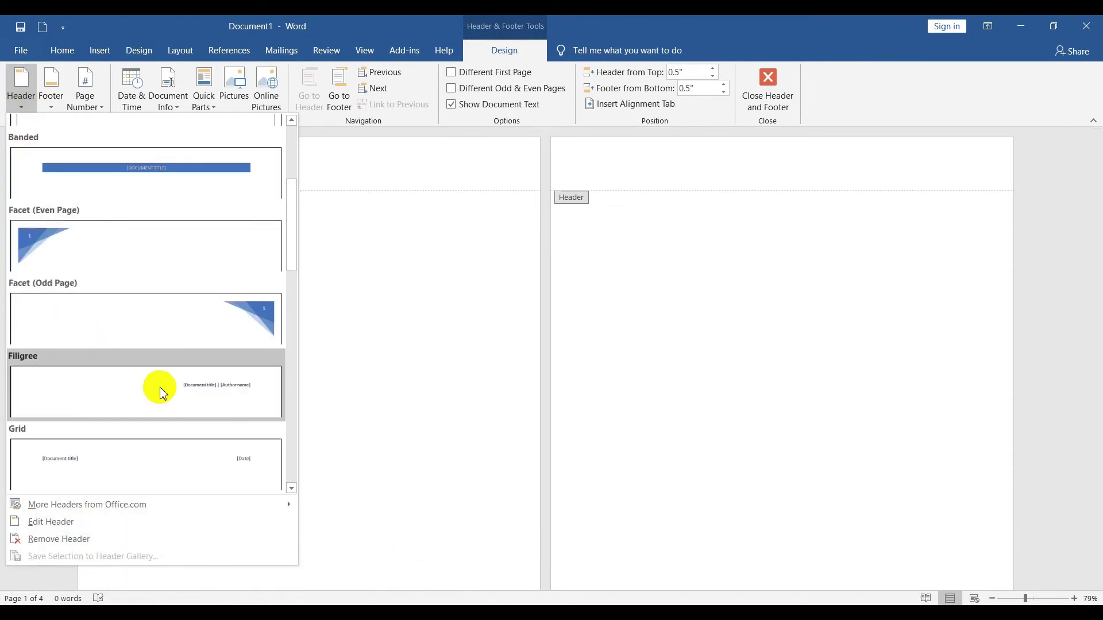
left_click(110, 257)
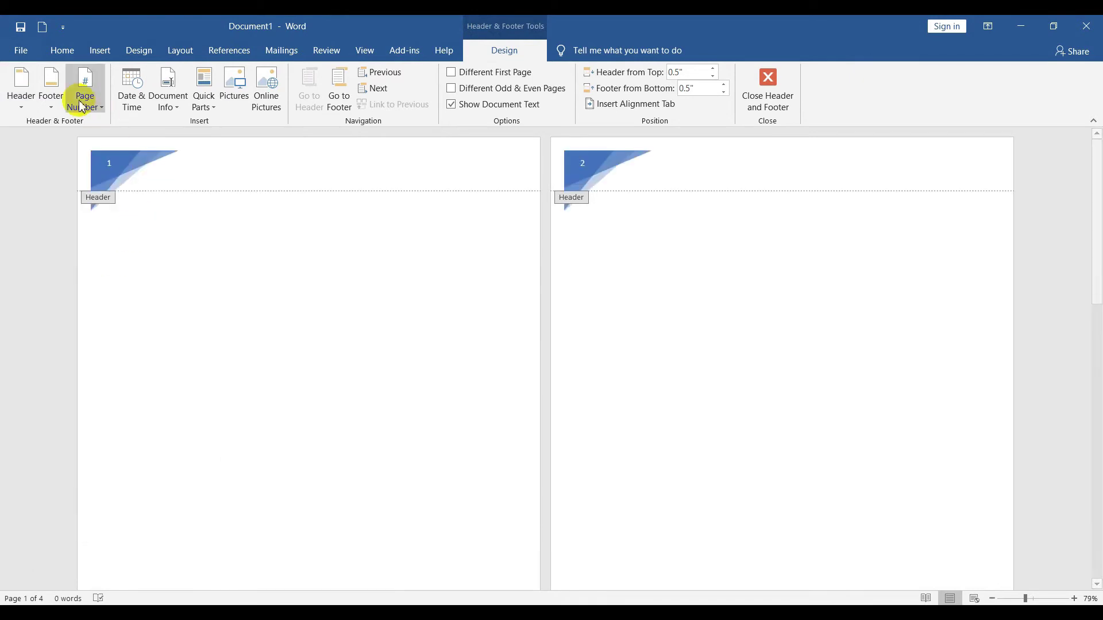
left_click(51, 93)
scroll(180, 299, "down", 3)
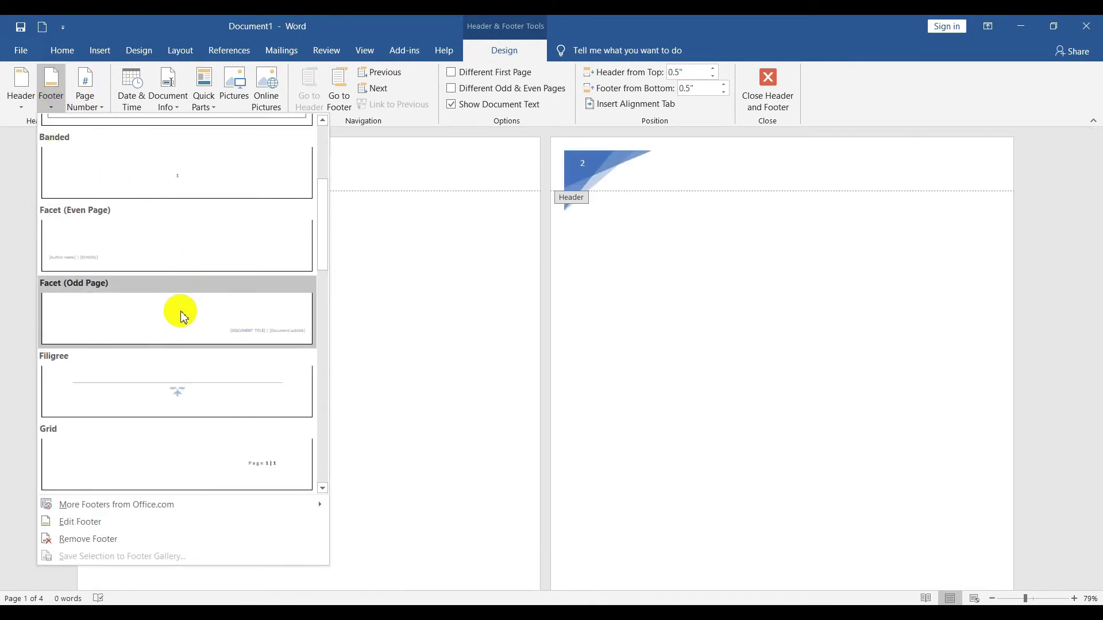
left_click(188, 401)
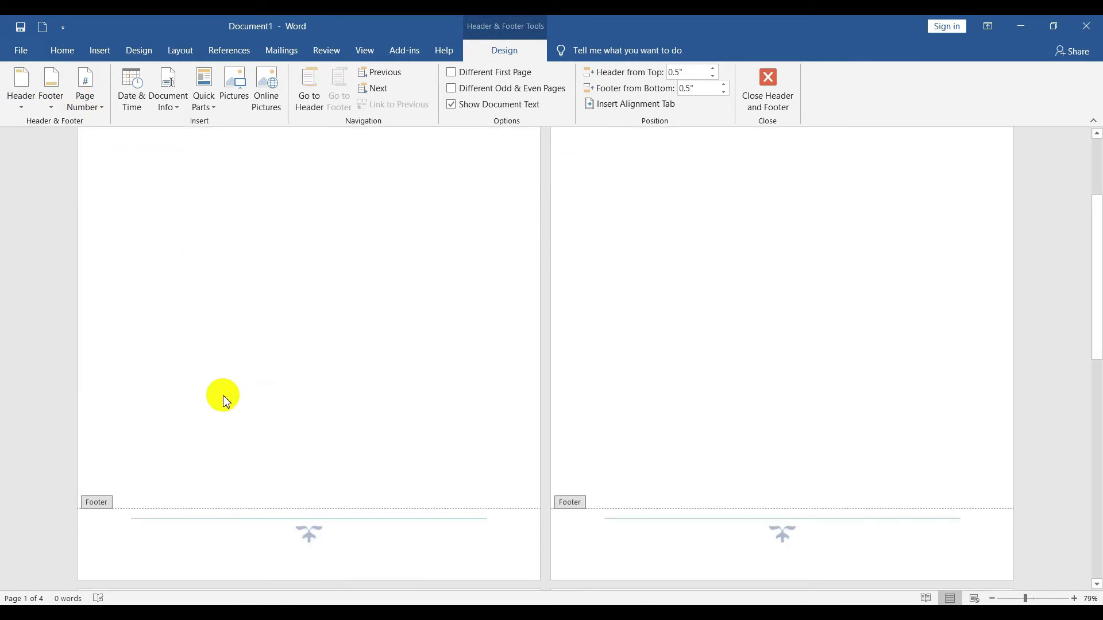
scroll(296, 421, "up", 2)
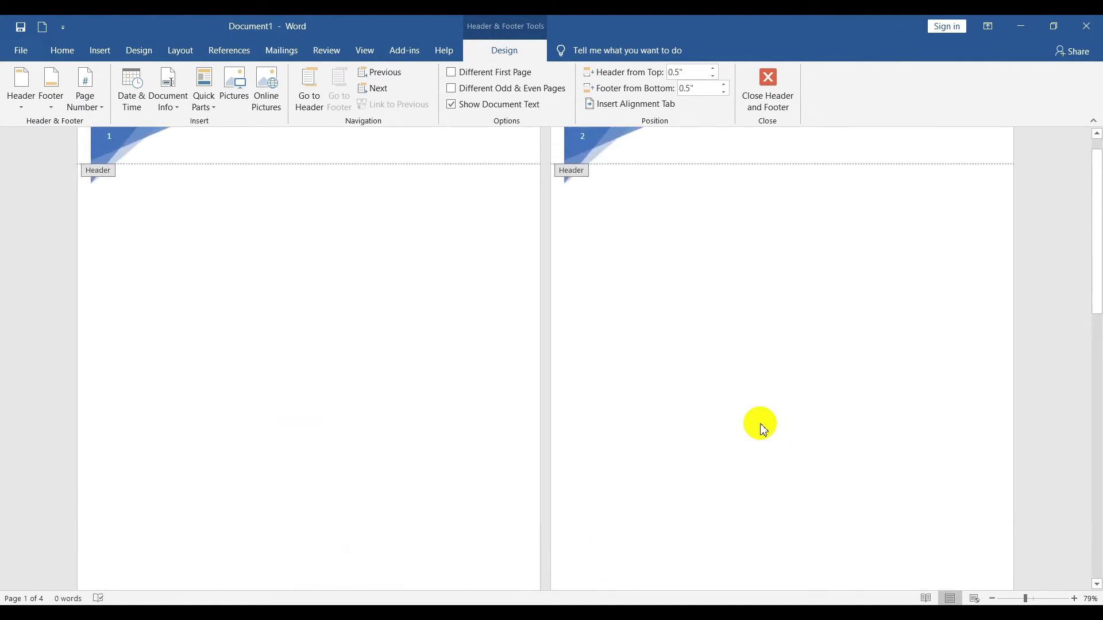
scroll(763, 429, "down", 10)
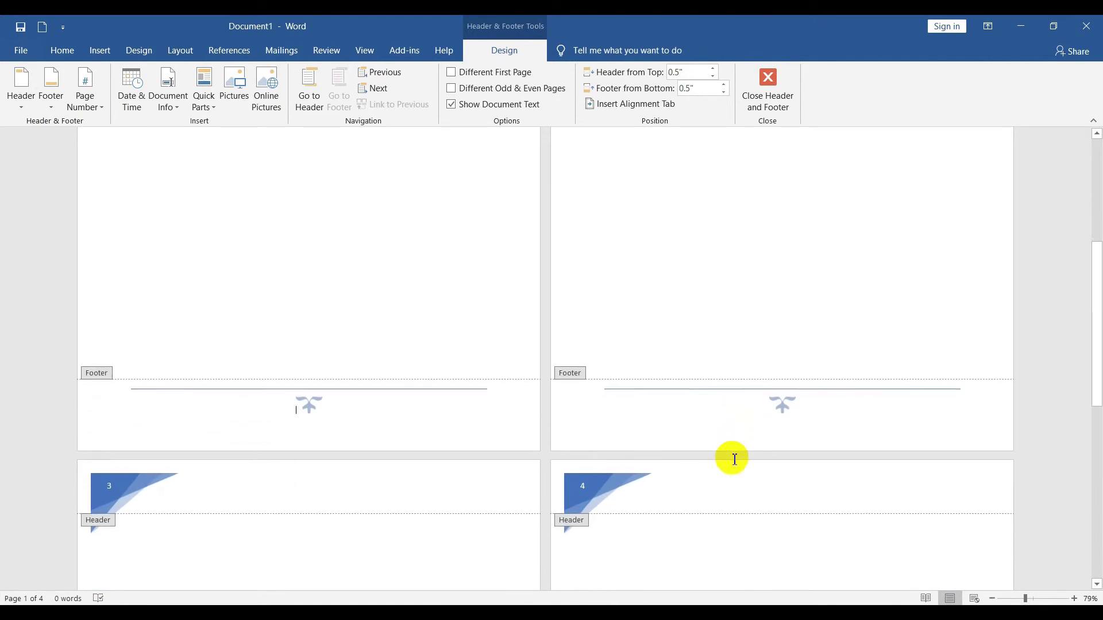
scroll(732, 463, "up", 3)
scroll(726, 457, "up", 3)
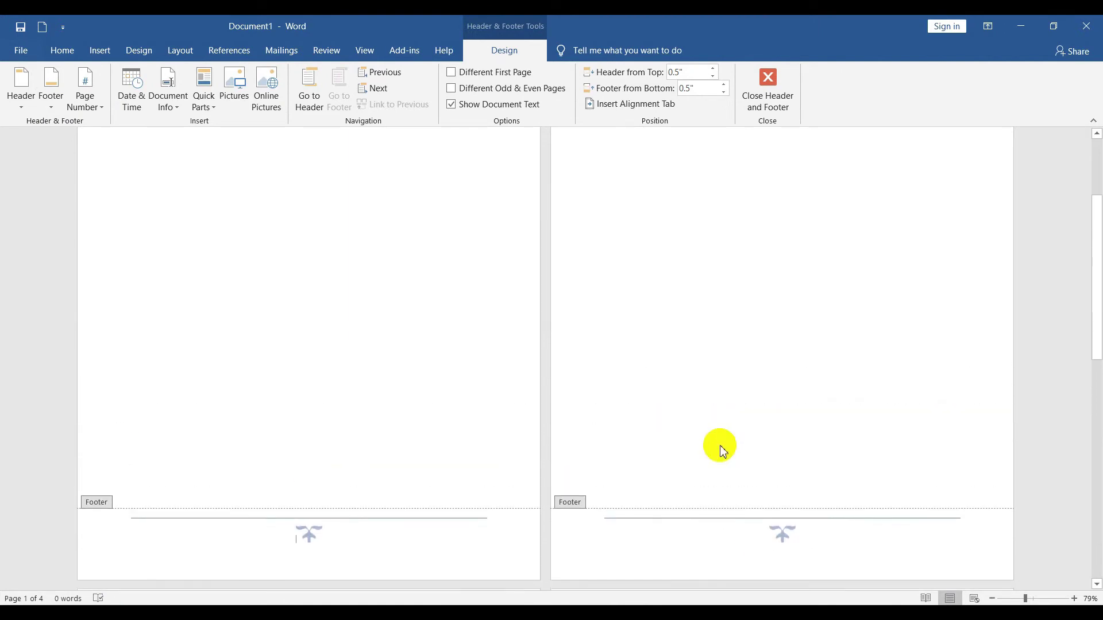
scroll(716, 446, "up", 3)
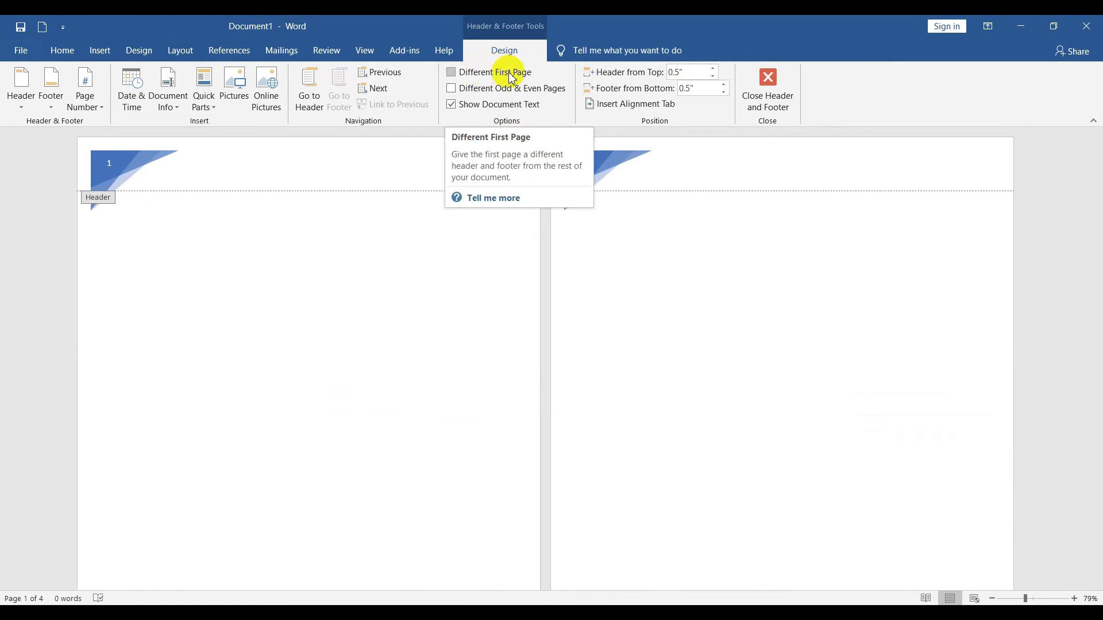
- Turn on Different First Page and apply the Banded header to page 1
left_click(488, 76)
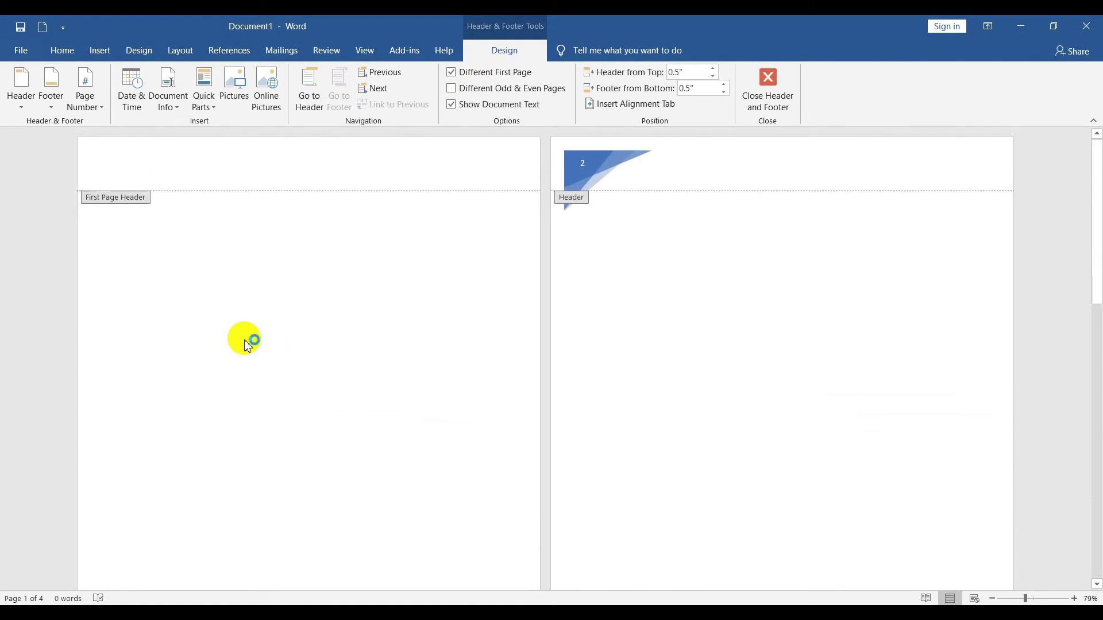
scroll(282, 373, "down", 2)
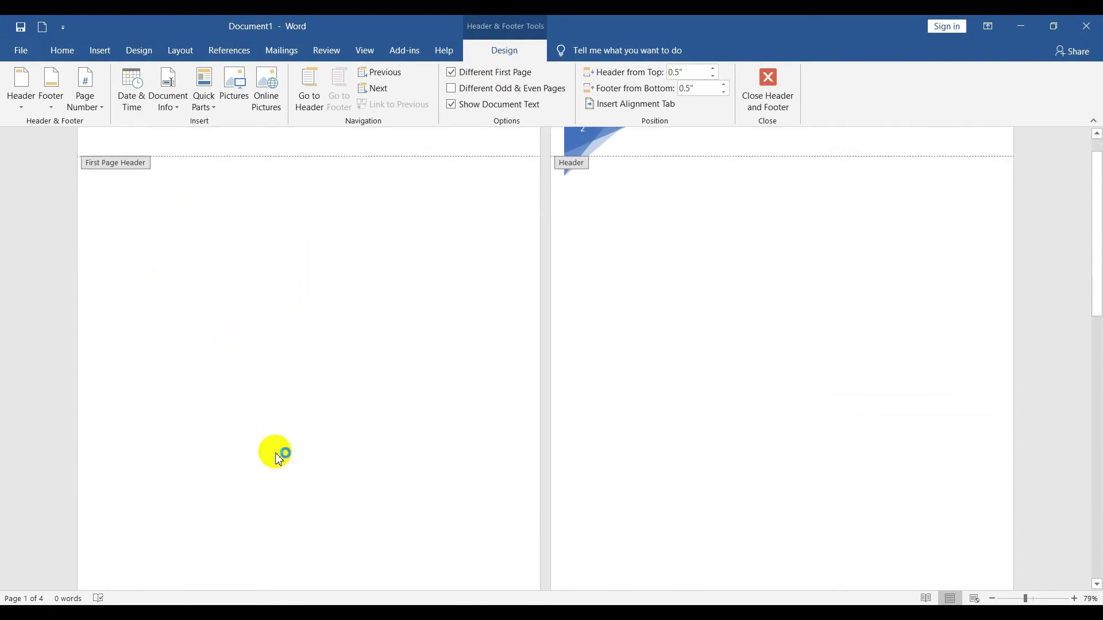
scroll(210, 325, "up", 2)
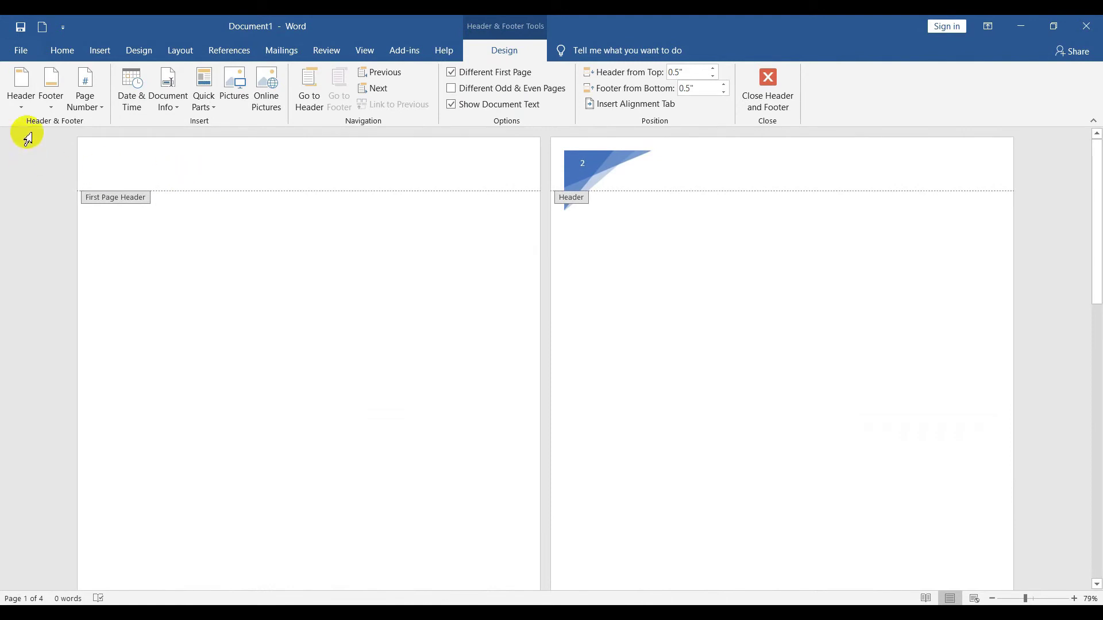
left_click(21, 86)
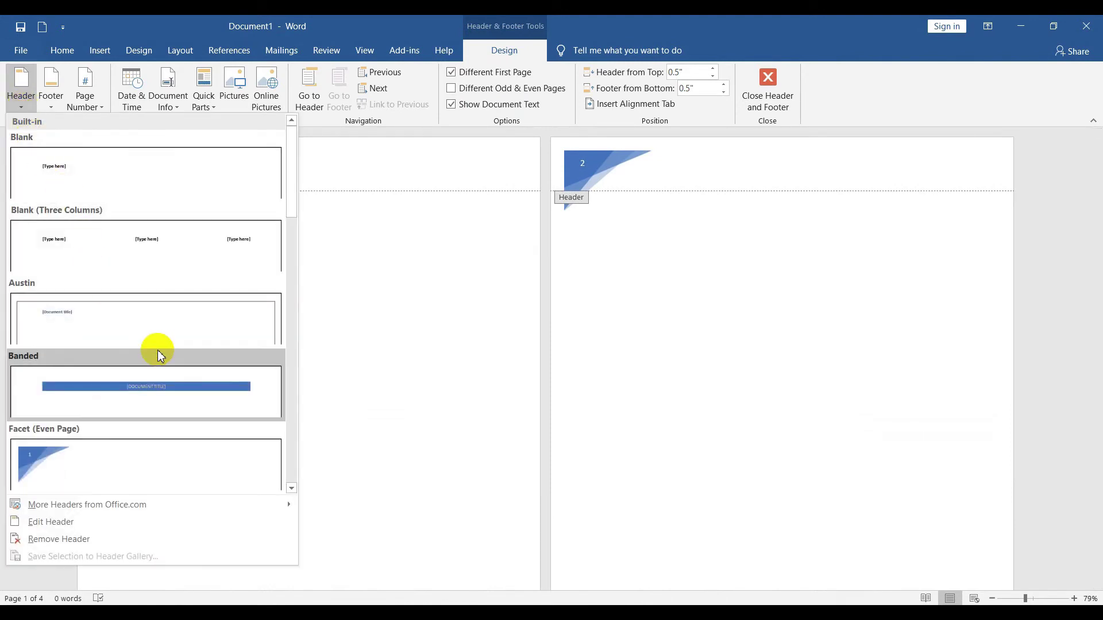
left_click(109, 381)
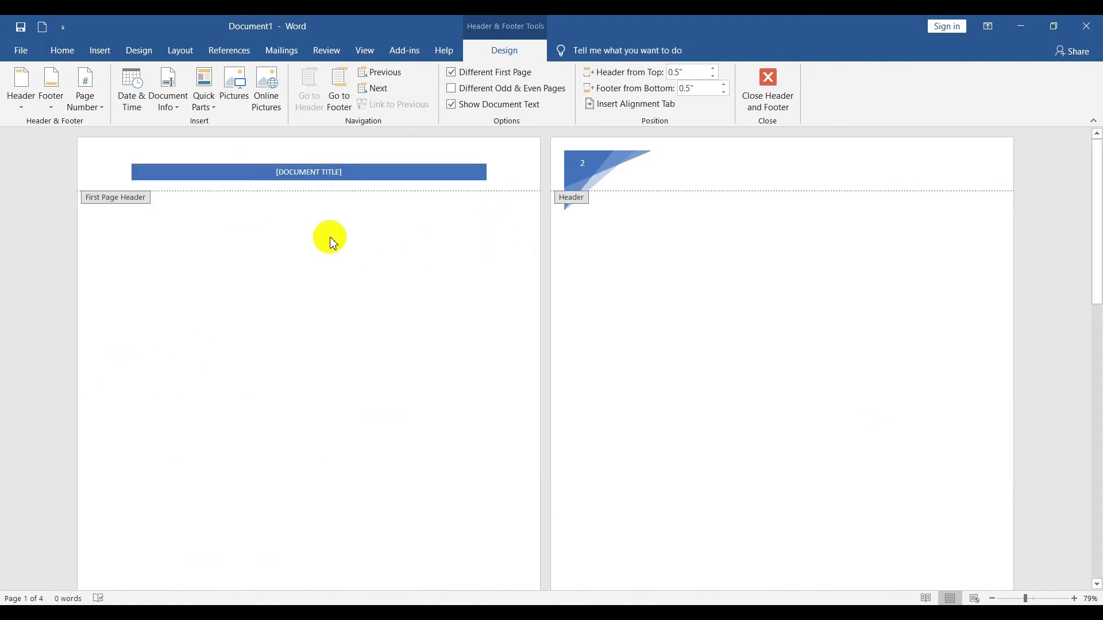
- Apply the Retrospect footer, with its blue bar and page number 1, to the first page
scroll(330, 242, "down", 1)
scroll(327, 239, "down", 2)
scroll(335, 286, "down", 2)
scroll(352, 325, "down", 1)
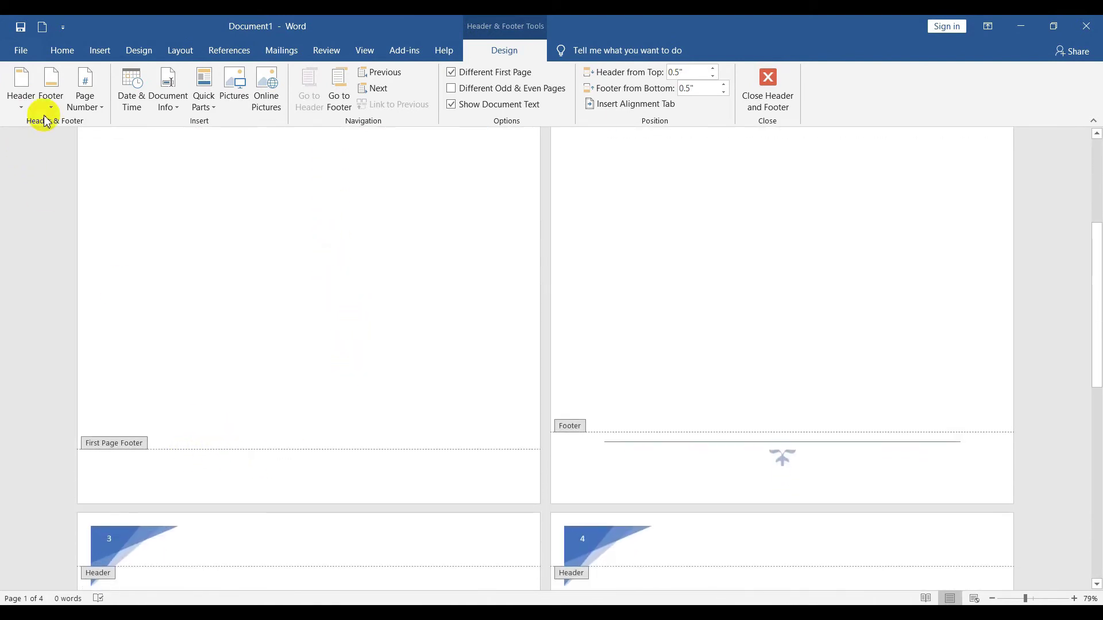
left_click(51, 92)
scroll(147, 303, "down", 5)
scroll(155, 304, "down", 4)
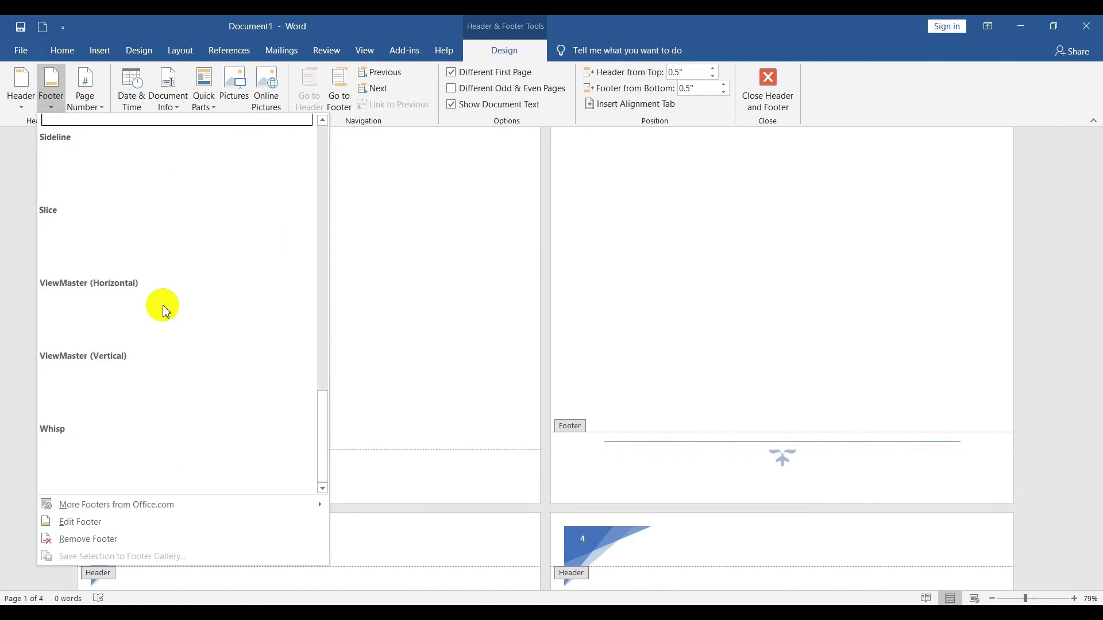
scroll(162, 308, "up", 2)
left_click(161, 248)
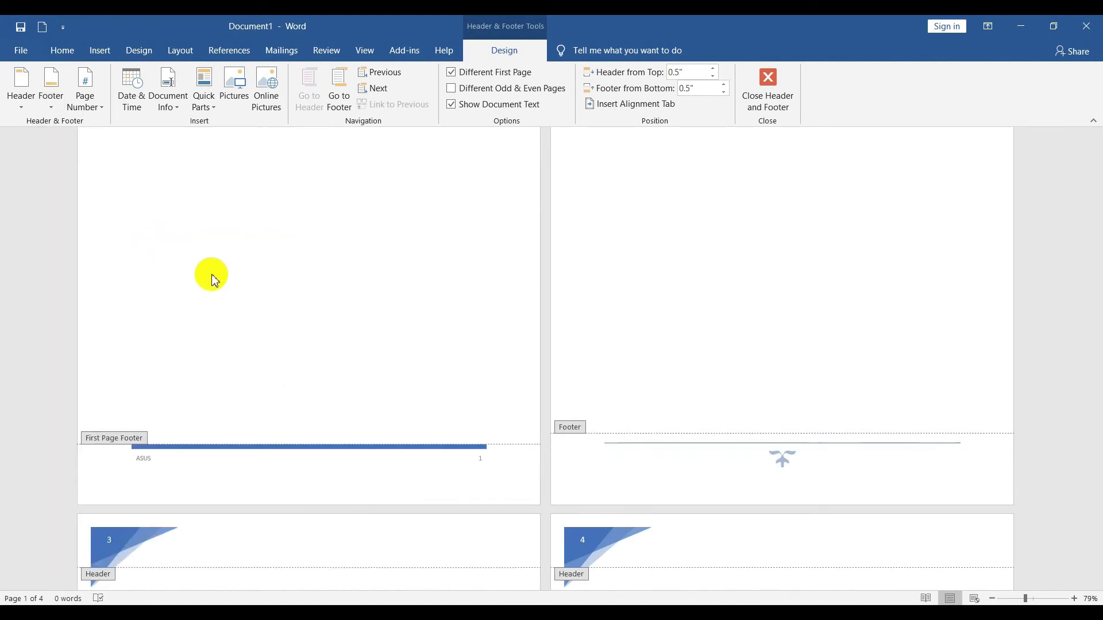
scroll(405, 388, "up", 4)
scroll(405, 389, "up", 1)
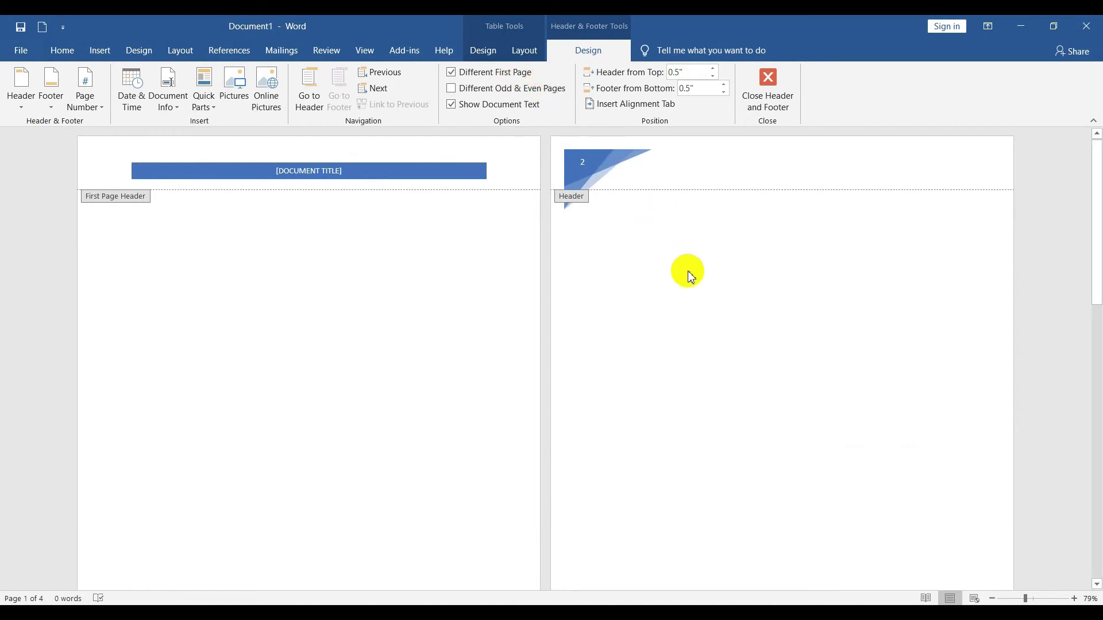
scroll(702, 279, "down", 1)
scroll(702, 278, "up", 1)
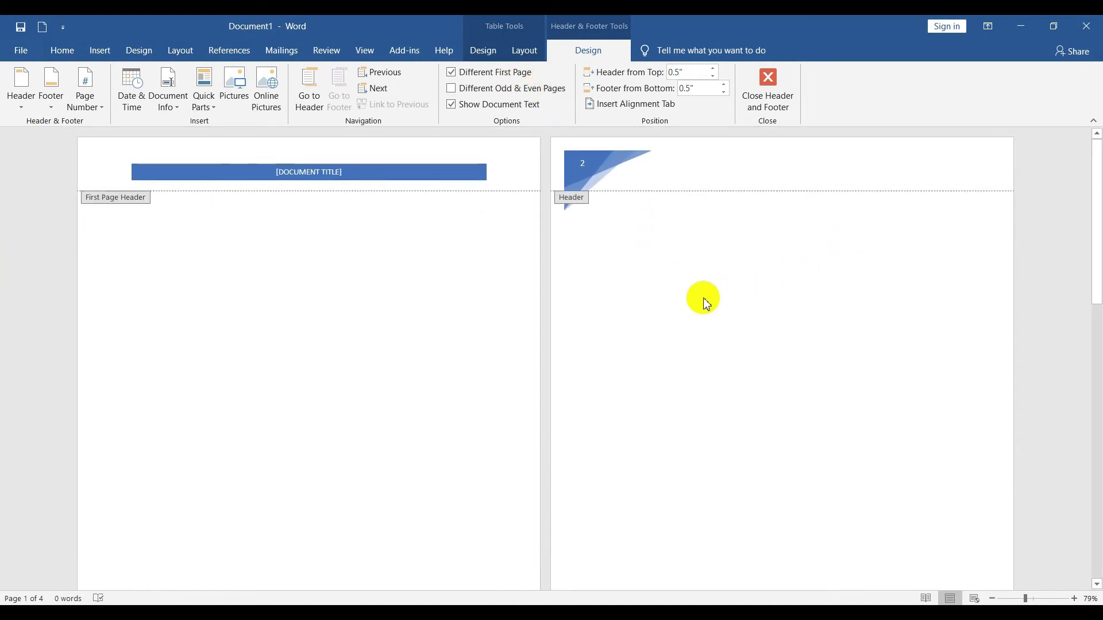
- Turn off Different First Page and turn on Different Odd & Even Pages, leaving even-page headers blank
left_click(490, 73)
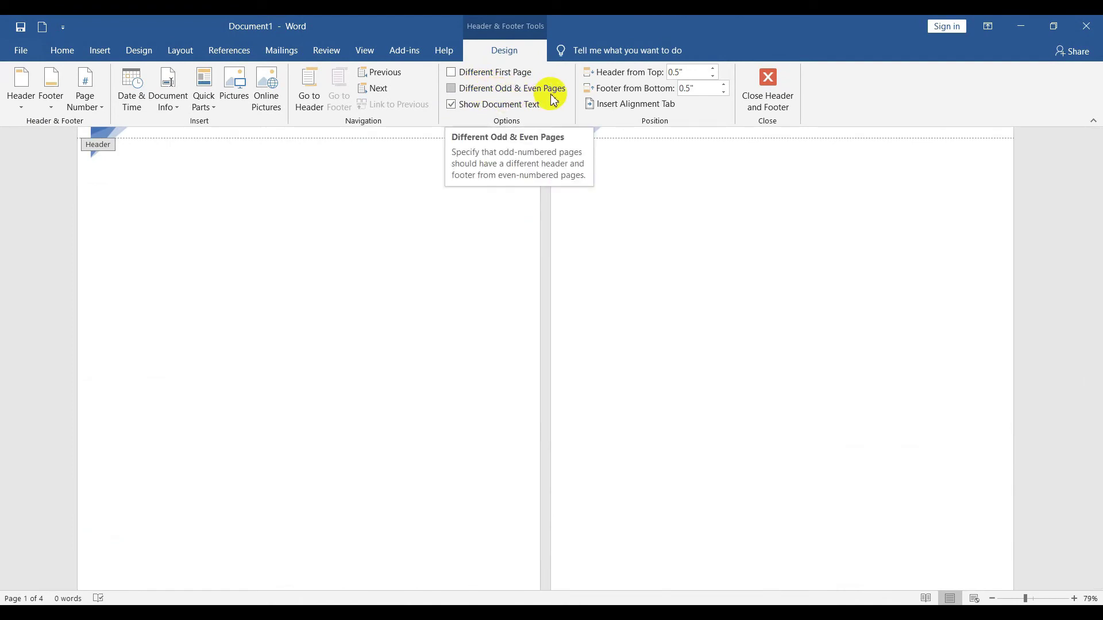
scroll(825, 234, "up", 2)
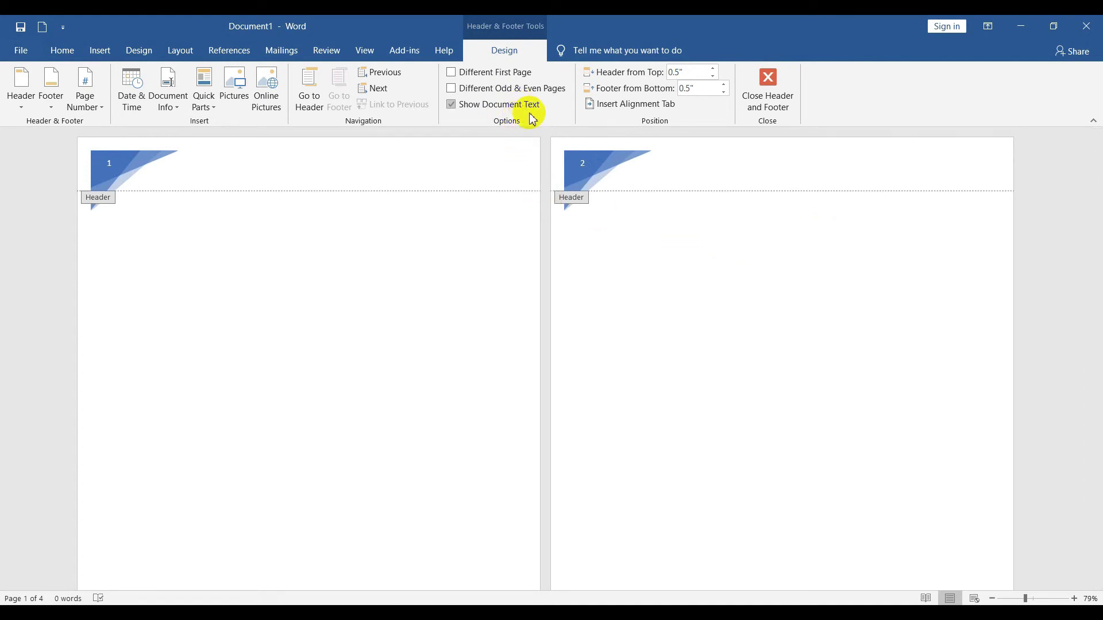
left_click(479, 90)
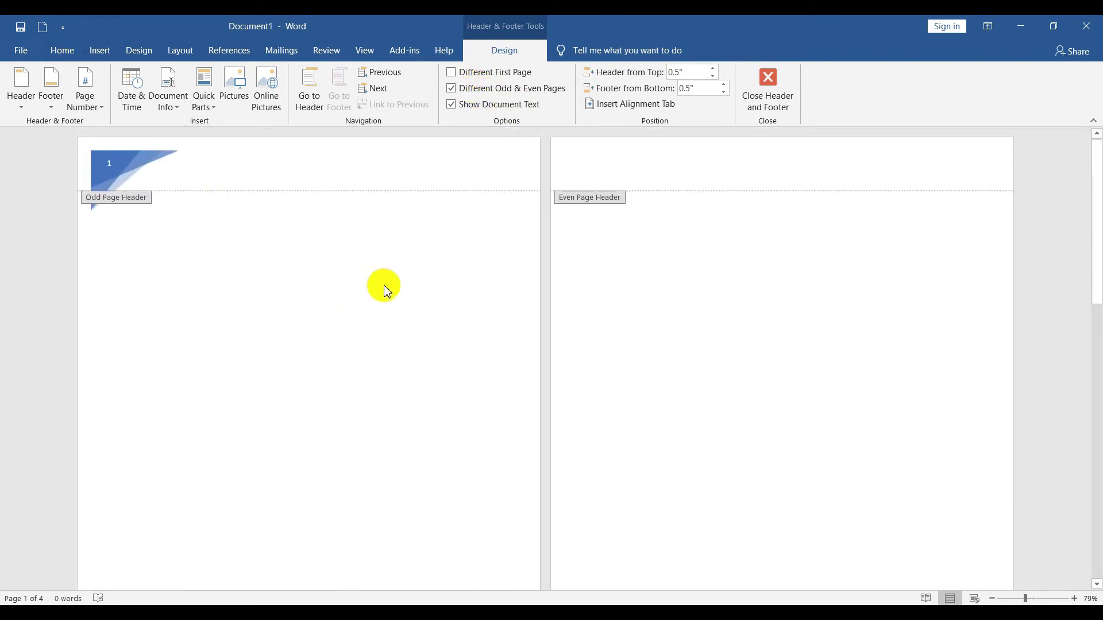
scroll(386, 288, "down", 3)
scroll(387, 281, "down", 3)
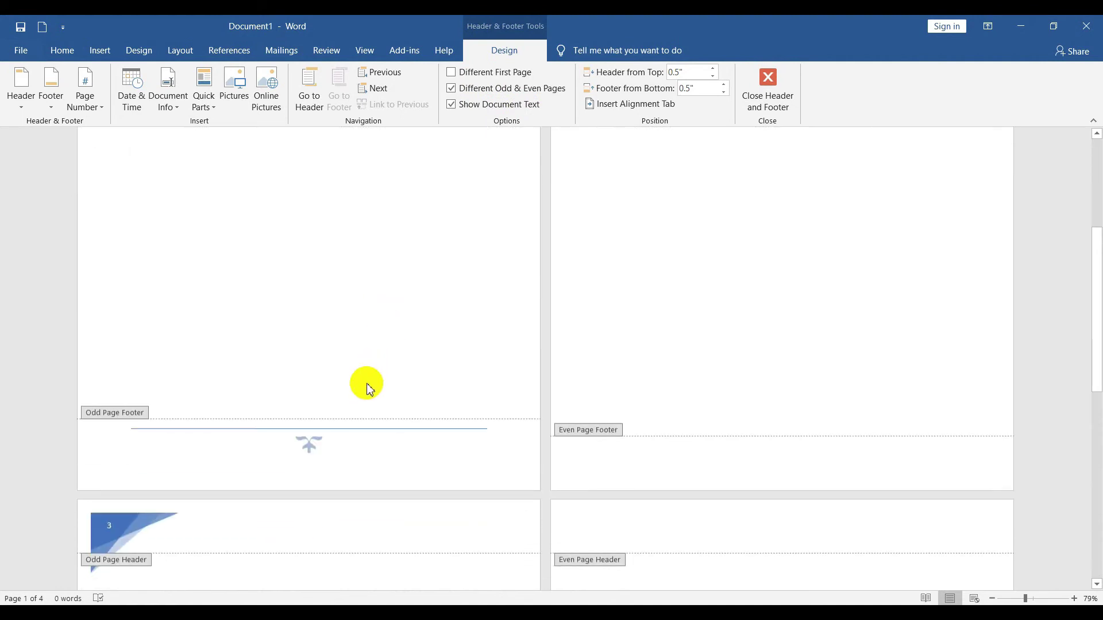
scroll(364, 384, "down", 3)
scroll(406, 511, "down", 2)
scroll(352, 419, "up", 4)
scroll(354, 419, "down", 2)
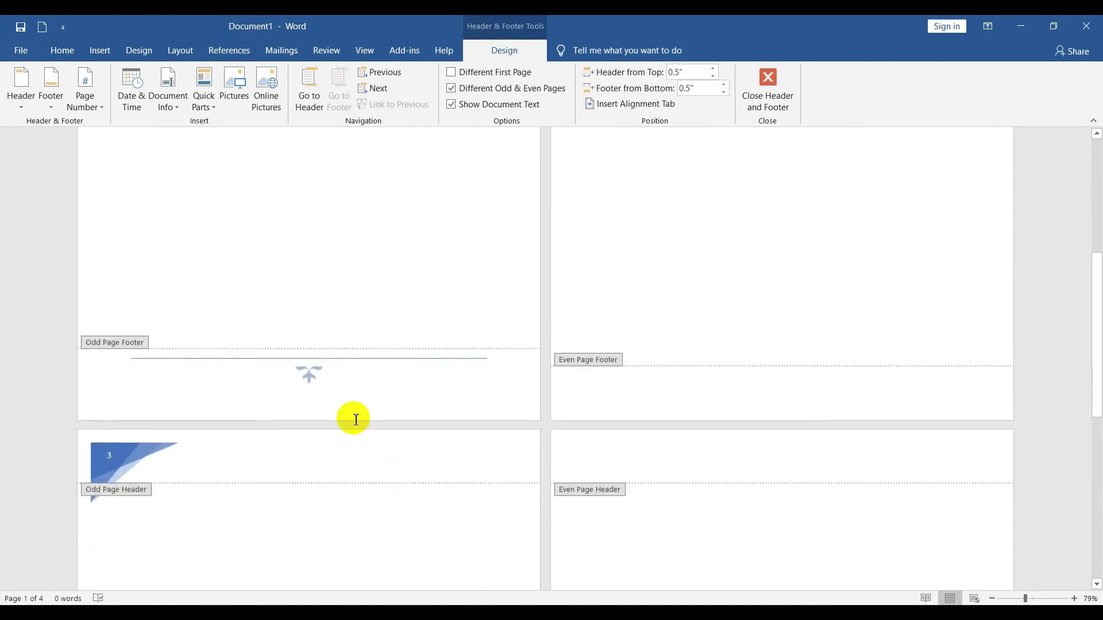
scroll(576, 483, "up", 2)
scroll(595, 482, "down", 8)
scroll(595, 482, "up", 1)
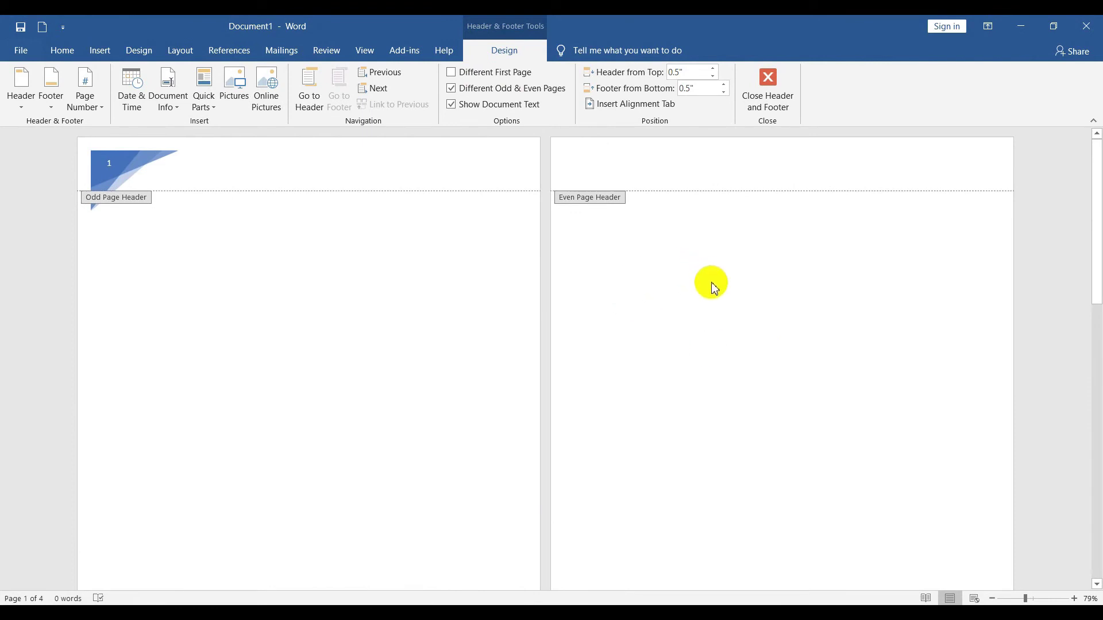
scroll(710, 284, "down", 1)
scroll(730, 279, "up", 1)
left_click(687, 177)
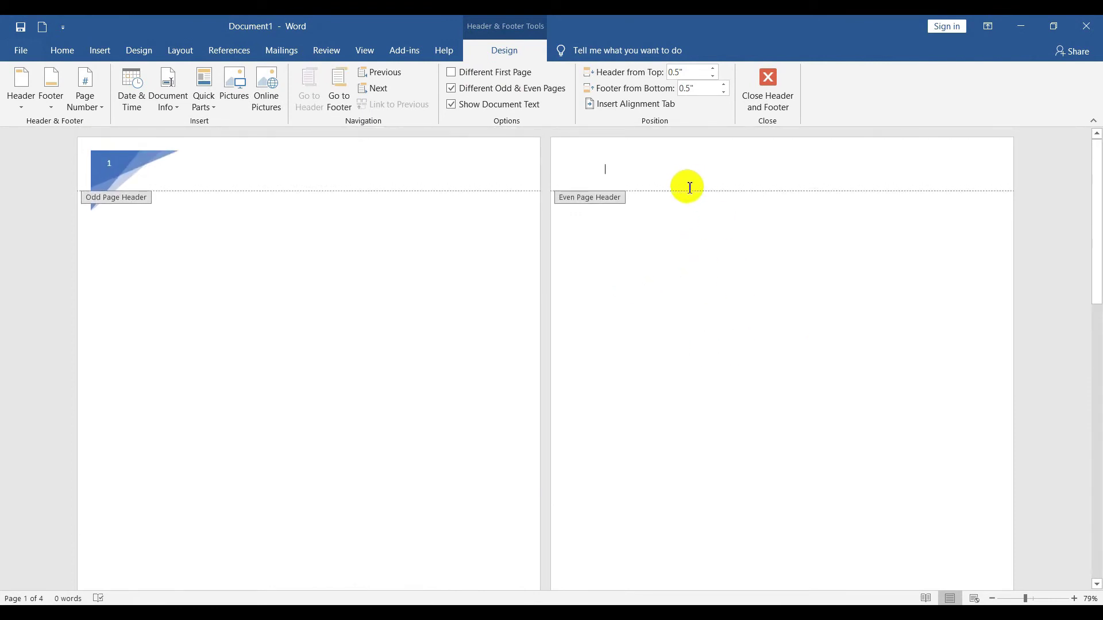
left_click(20, 107)
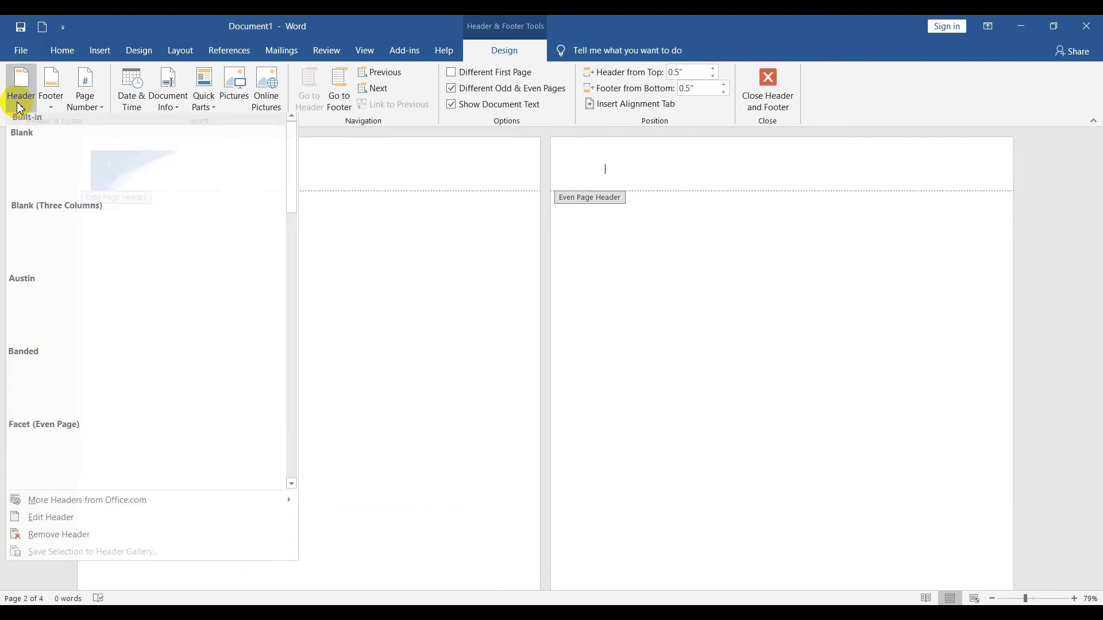
scroll(143, 316, "down", 3)
scroll(144, 316, "down", 3)
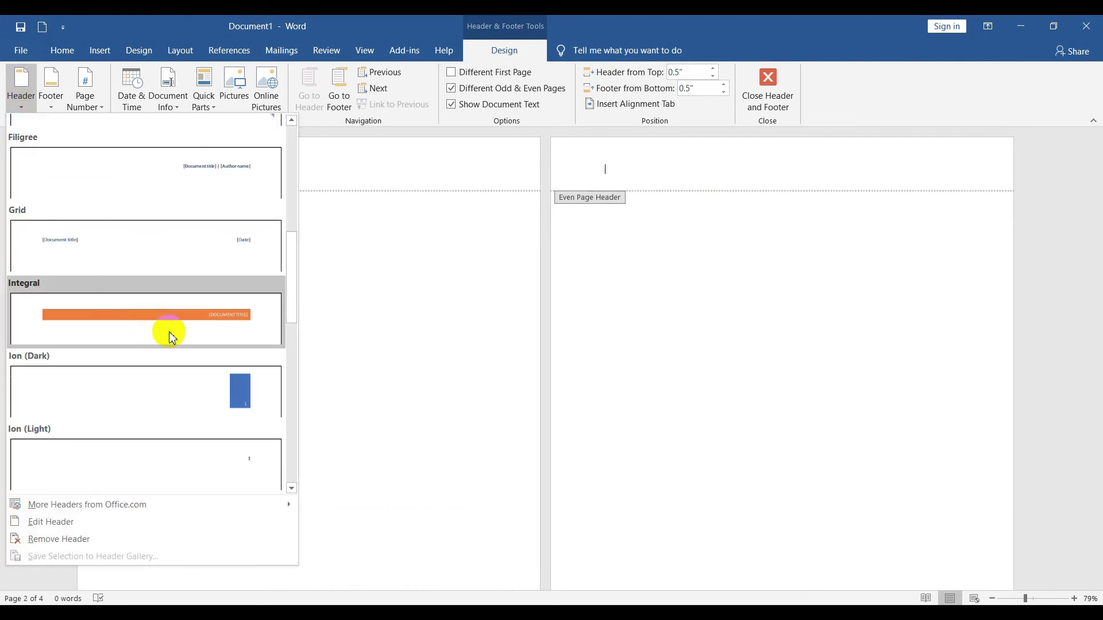
scroll(167, 333, "down", 3)
left_click(178, 331)
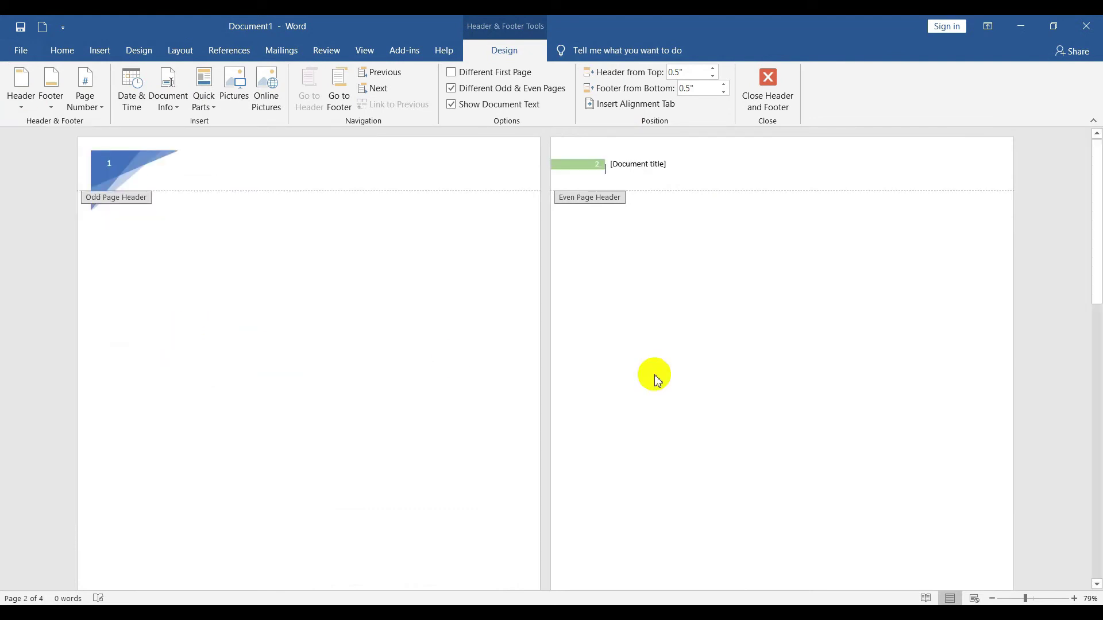
left_click(50, 100)
scroll(167, 328, "down", 3)
scroll(175, 336, "down", 5)
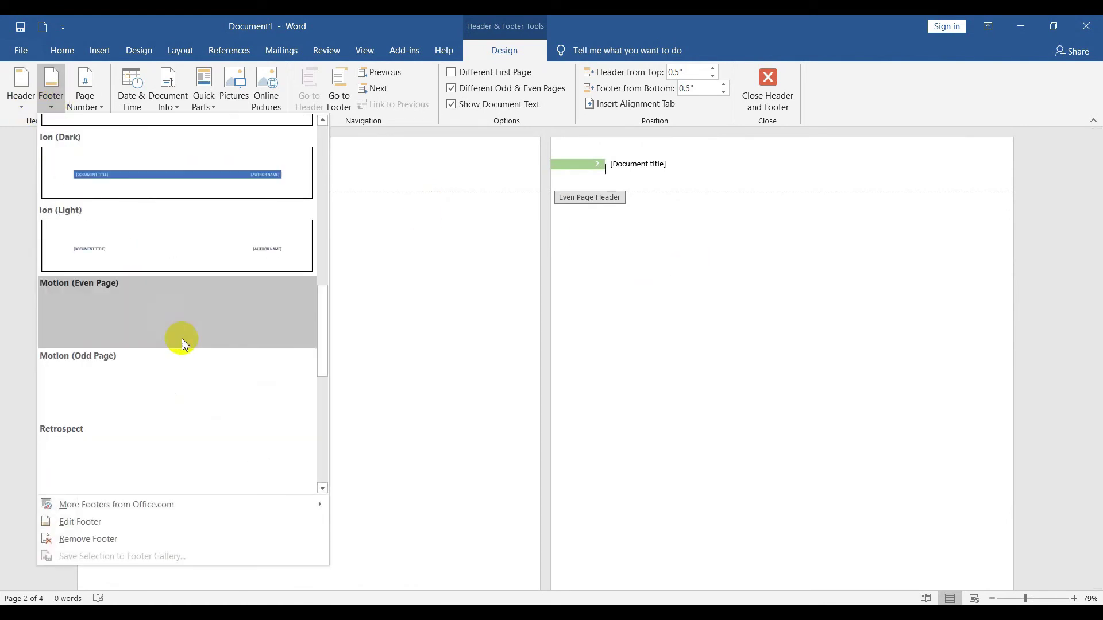
scroll(201, 351, "down", 3)
left_click(255, 191)
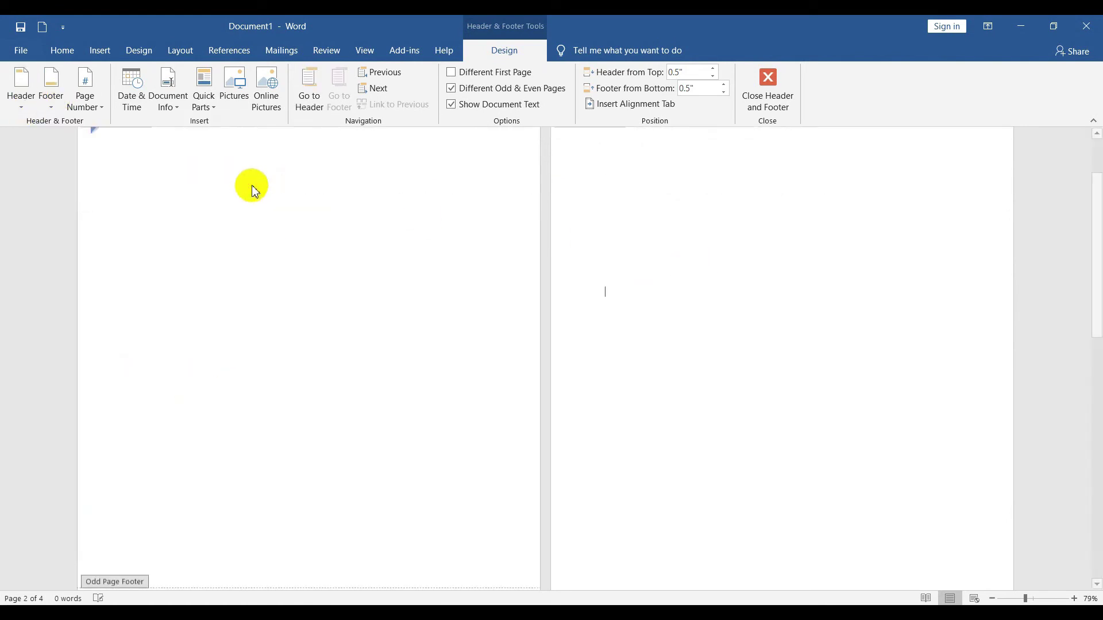
scroll(768, 334, "up", 5)
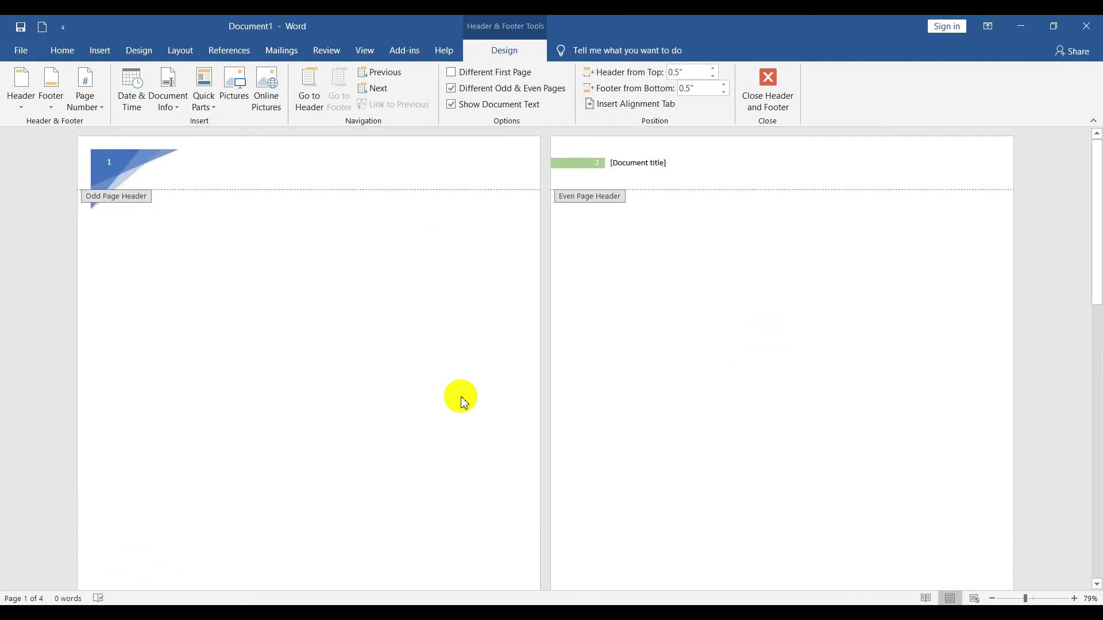
scroll(463, 398, "down", 1)
scroll(463, 398, "up", 1)
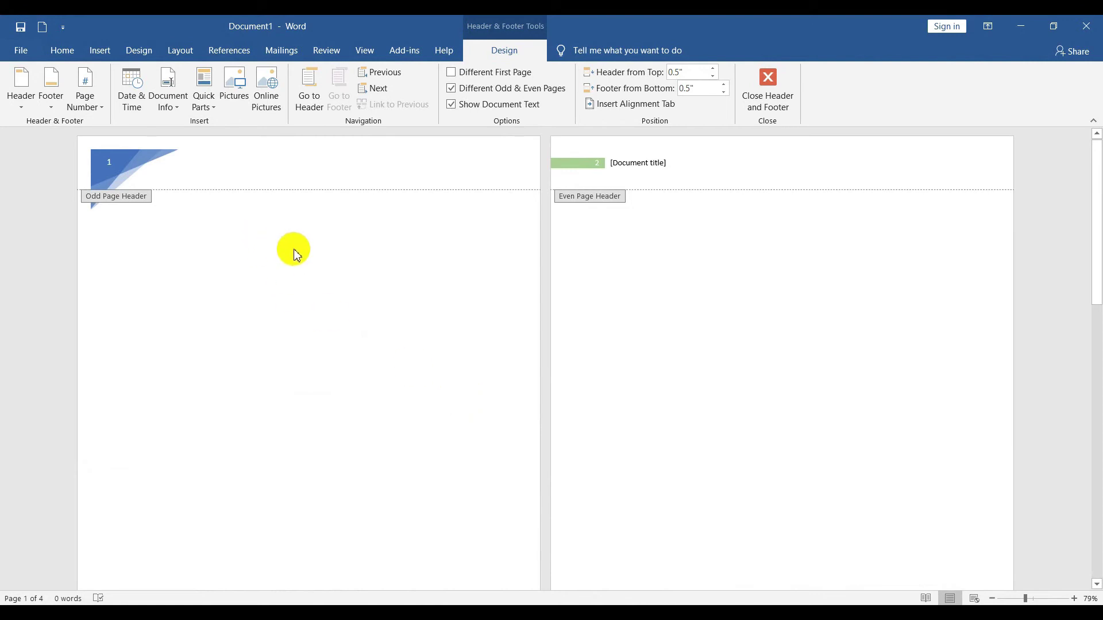
scroll(295, 265, "down", 3)
scroll(382, 438, "down", 3)
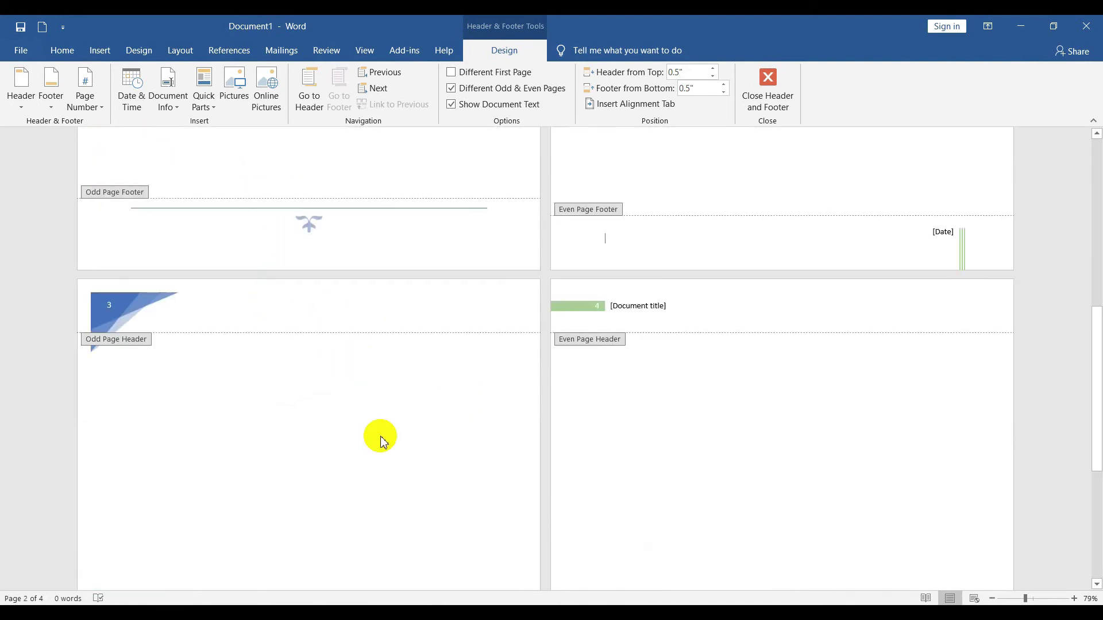
scroll(401, 441, "down", 3)
scroll(379, 336, "down", 2)
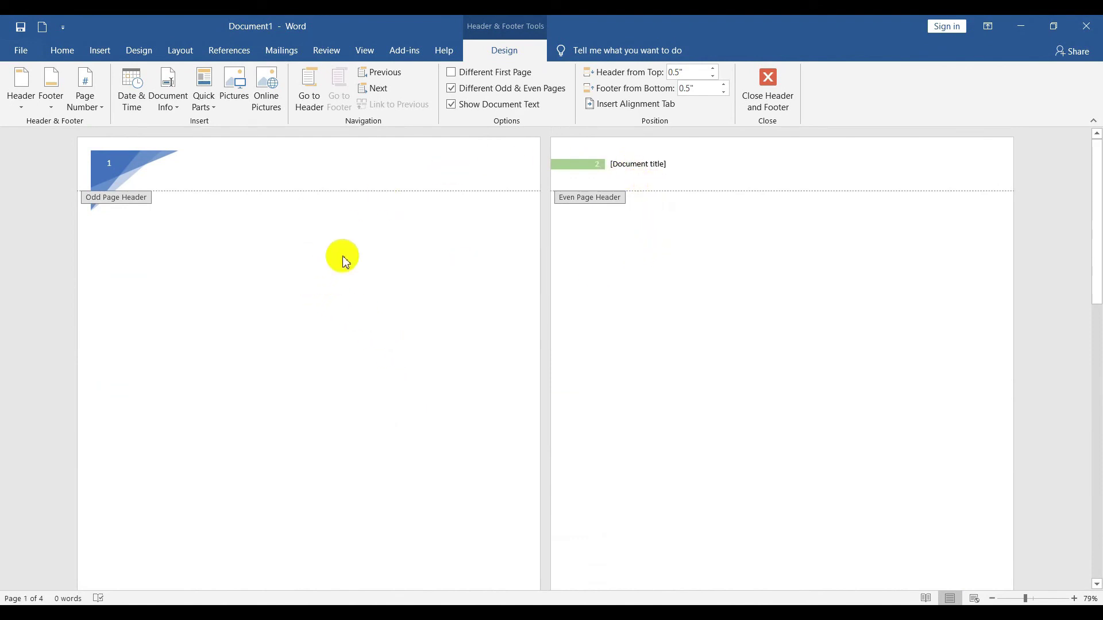
- Enable Different First Page and apply the Slice 2 design to the first-page header
left_click(463, 72)
scroll(176, 300, "up", 10)
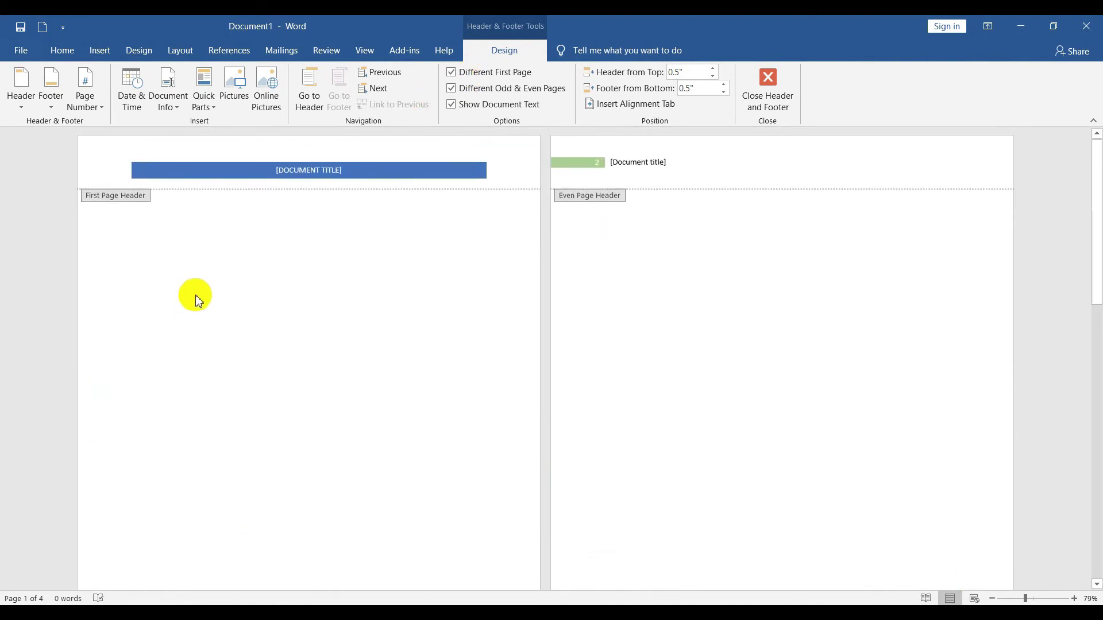
left_click(168, 184)
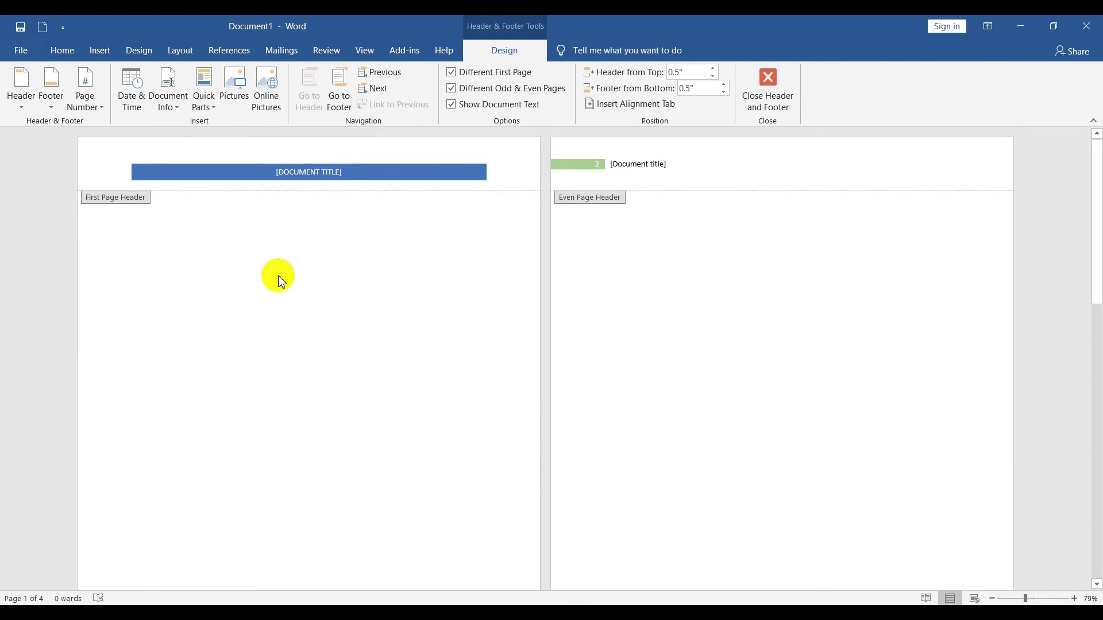
left_click(23, 94)
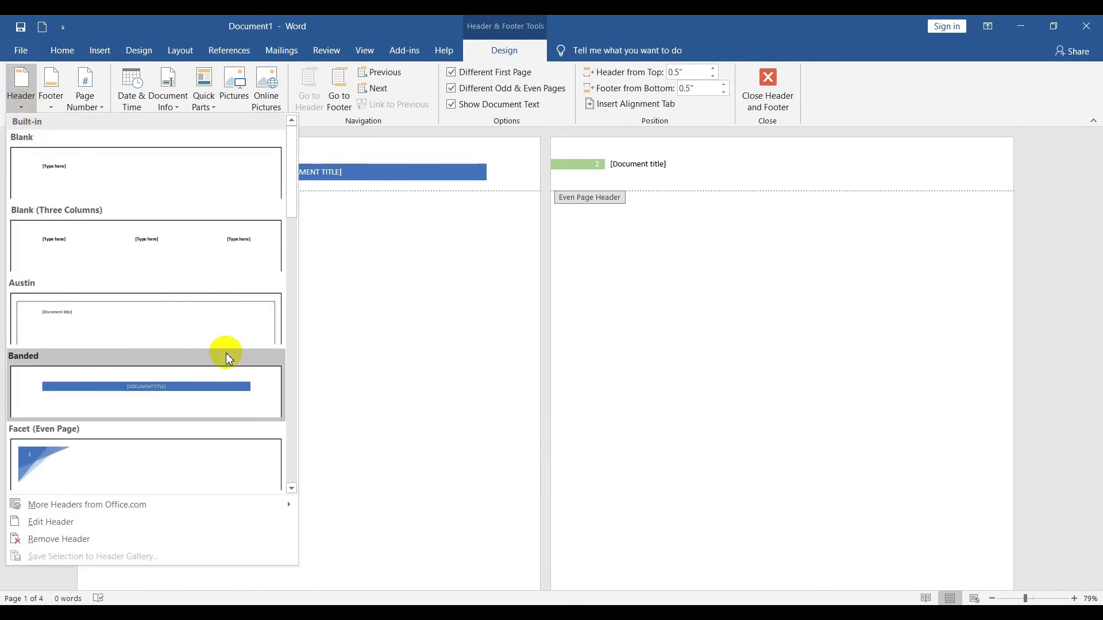
scroll(225, 361, "down", 5)
scroll(222, 359, "up", 3)
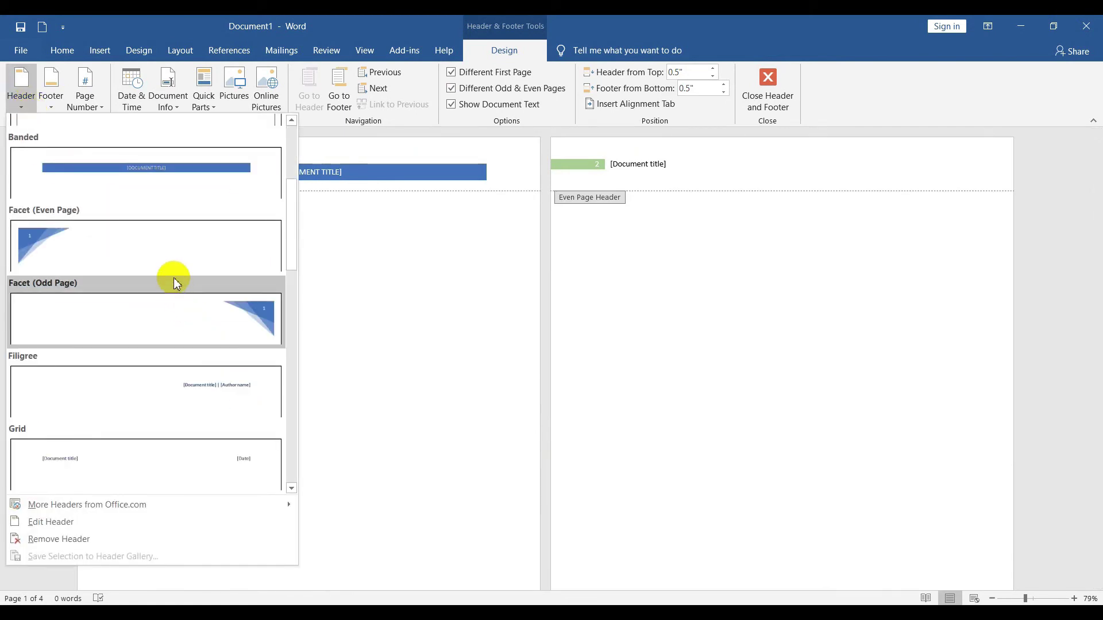
scroll(190, 322, "down", 4)
left_click(204, 320)
- Apply the Integral design to the first-page footer
scroll(247, 345, "down", 3)
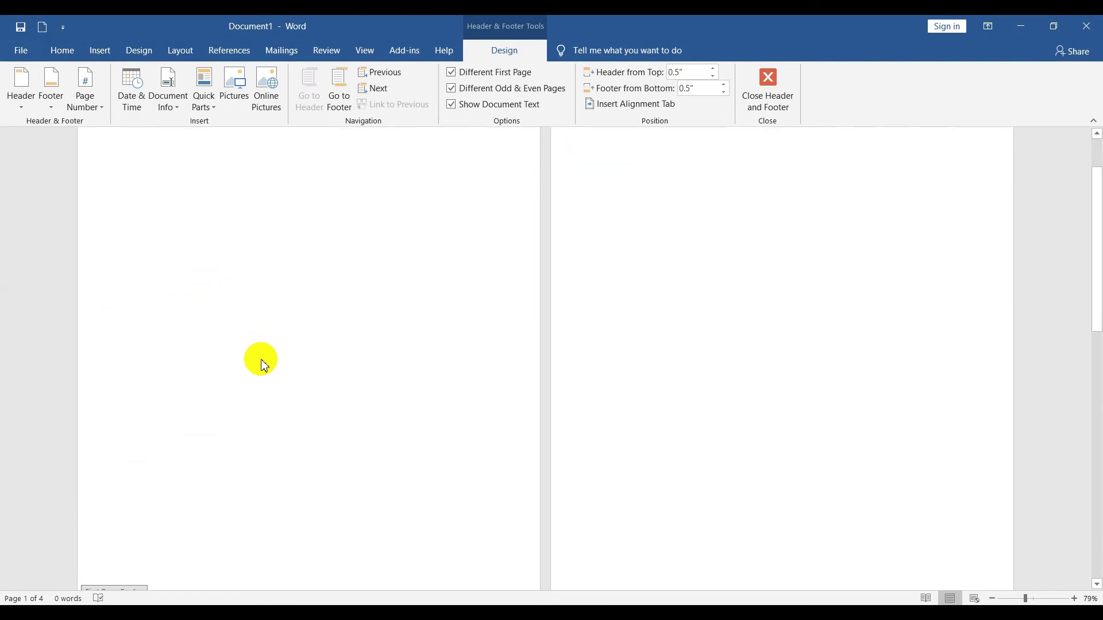
left_click(50, 89)
scroll(217, 363, "down", 3)
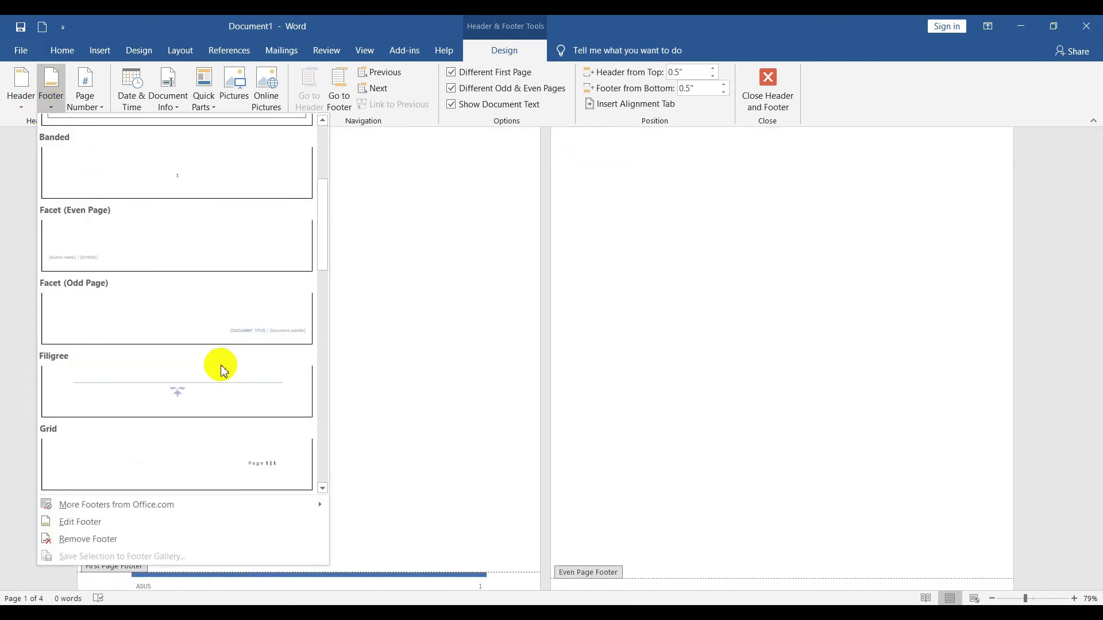
scroll(224, 345, "down", 3)
left_click(226, 337)
scroll(373, 367, "up", 5)
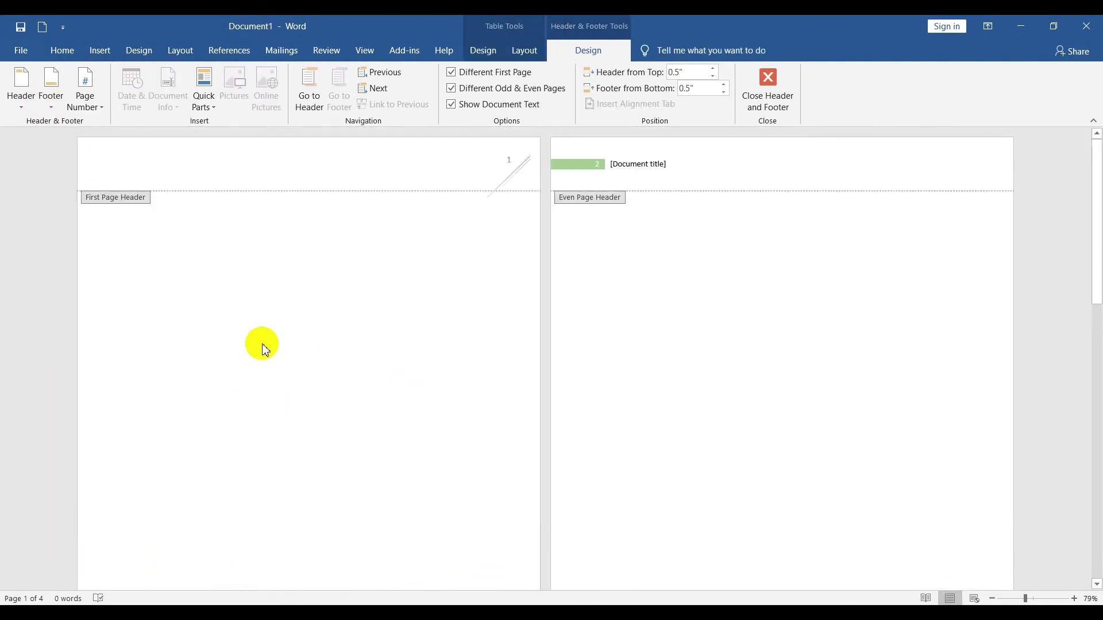
scroll(702, 345, "down", 2)
scroll(702, 345, "up", 2)
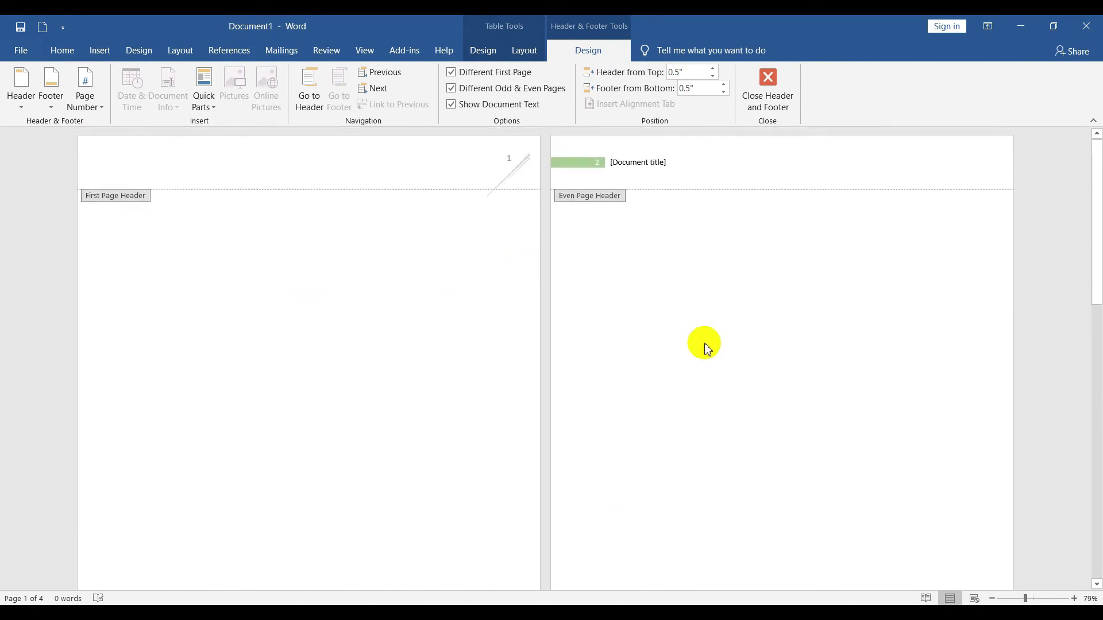
scroll(862, 405, "down", 3)
scroll(862, 405, "down", 3)
scroll(845, 413, "up", 1)
scroll(844, 413, "up", 1)
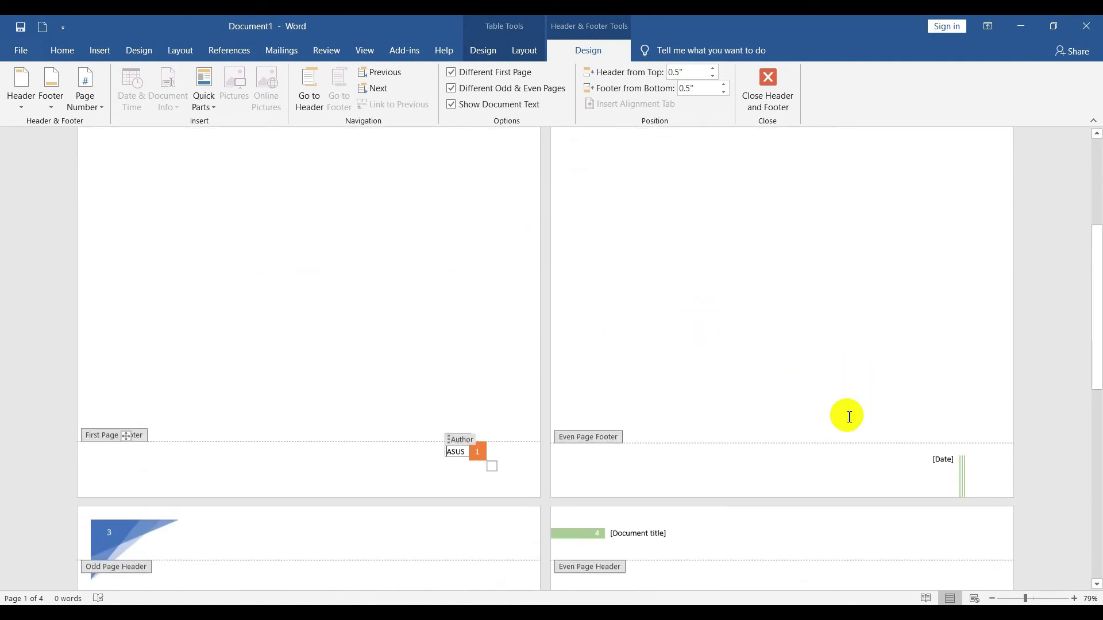
scroll(827, 425, "down", 2)
scroll(419, 481, "down", 1)
scroll(394, 483, "down", 2)
scroll(364, 488, "down", 1)
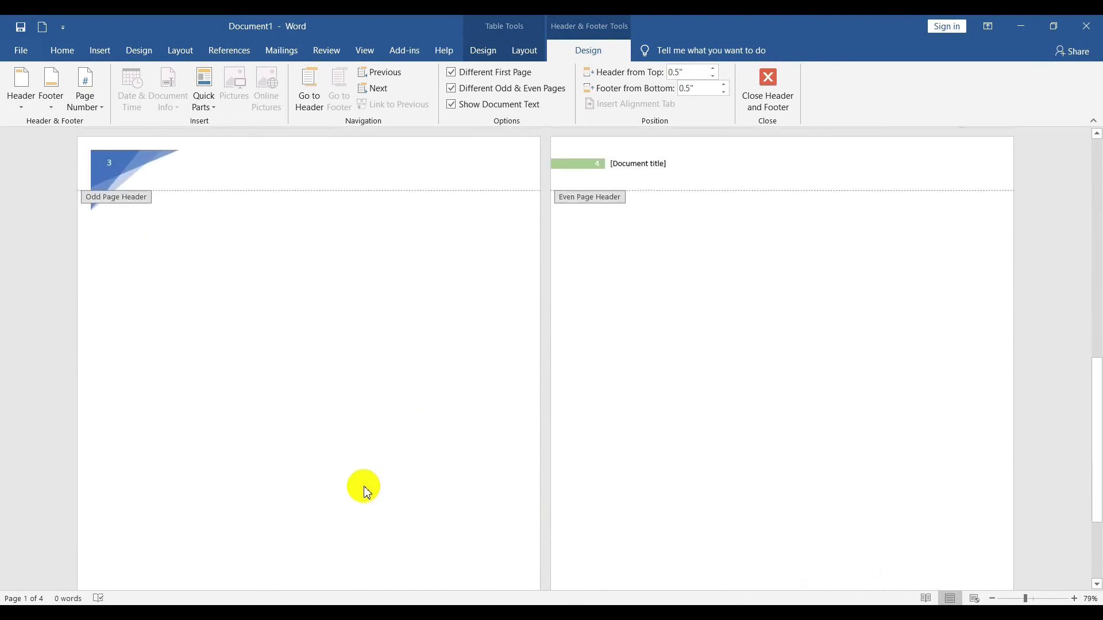
scroll(367, 492, "down", 2)
scroll(367, 493, "down", 1)
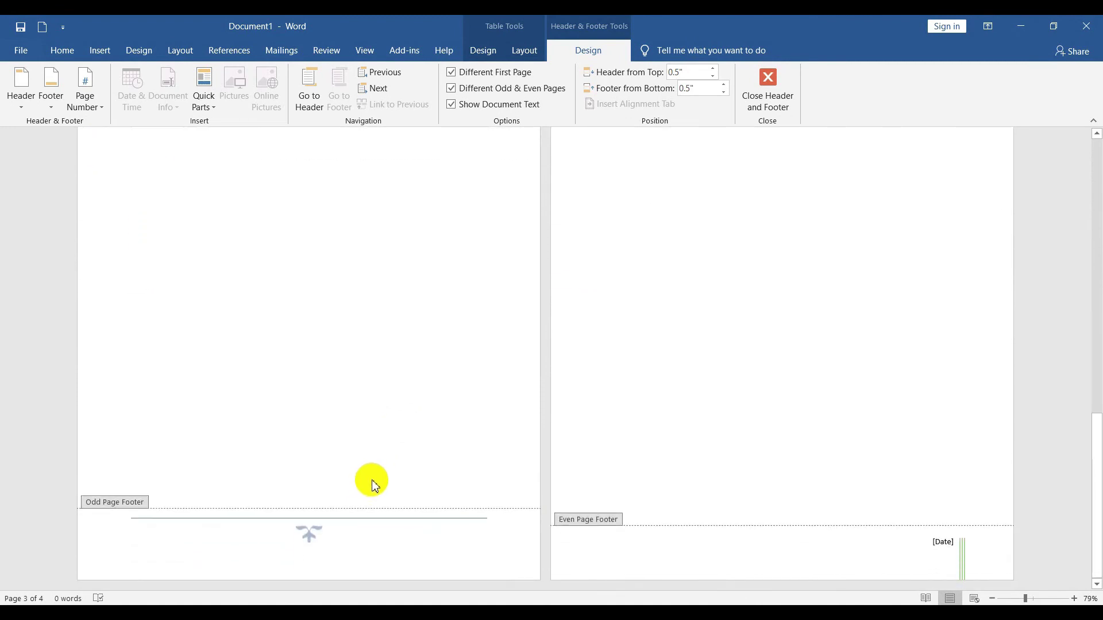
scroll(403, 448, "up", 1)
scroll(431, 404, "up", 2)
scroll(434, 401, "up", 3)
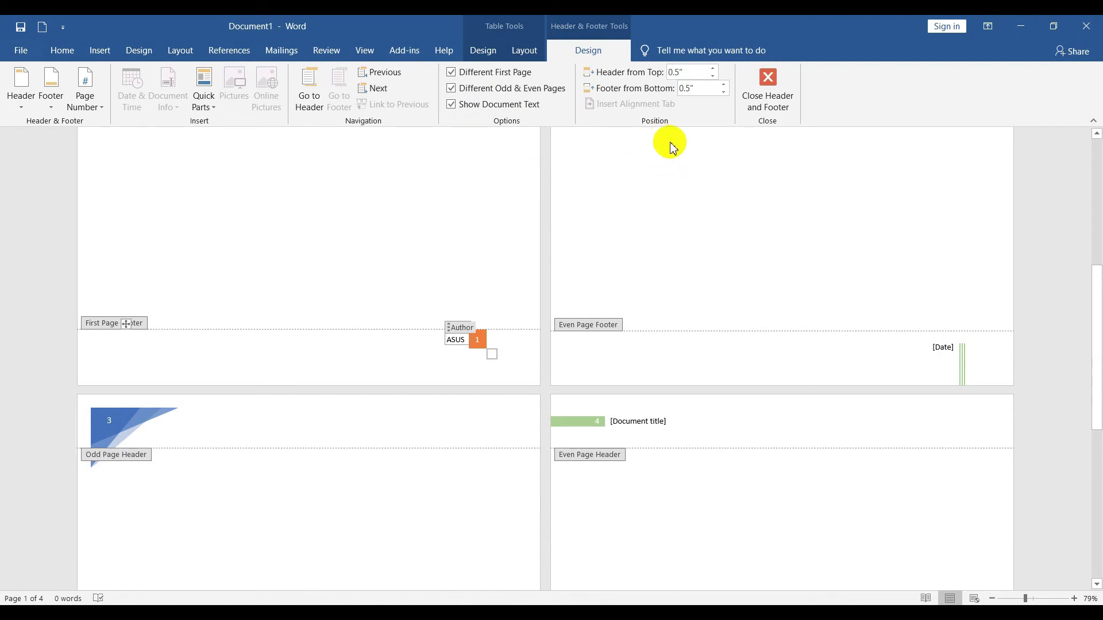
scroll(730, 293, "up", 3)
scroll(706, 310, "up", 1)
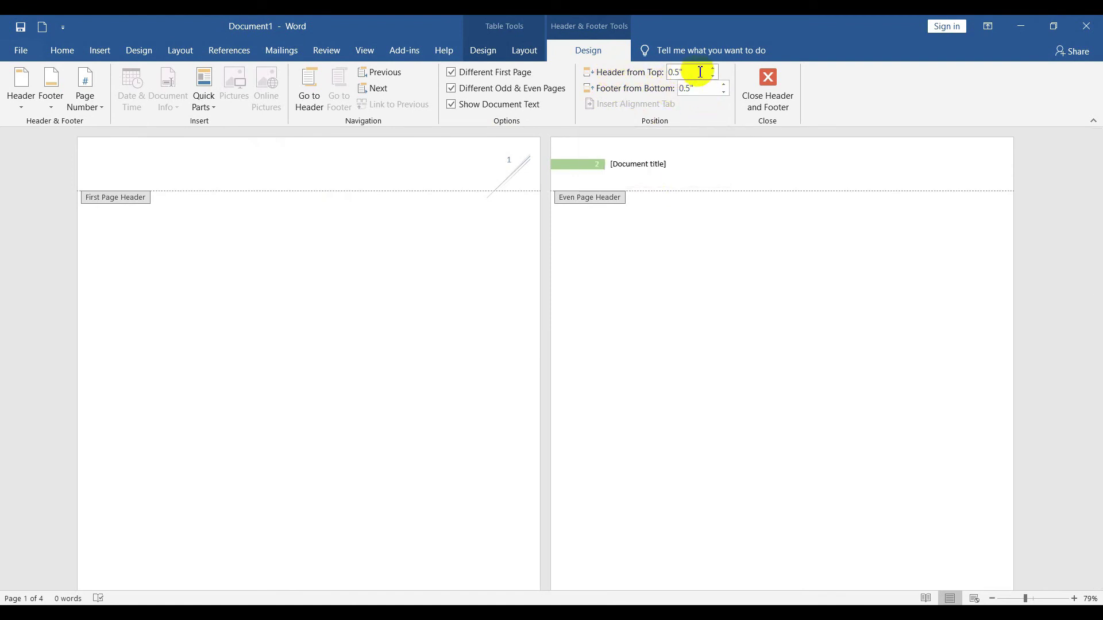
- Lower Header from Top and Footer from Bottom both to 0.3"
left_click(713, 76)
left_click(713, 76)
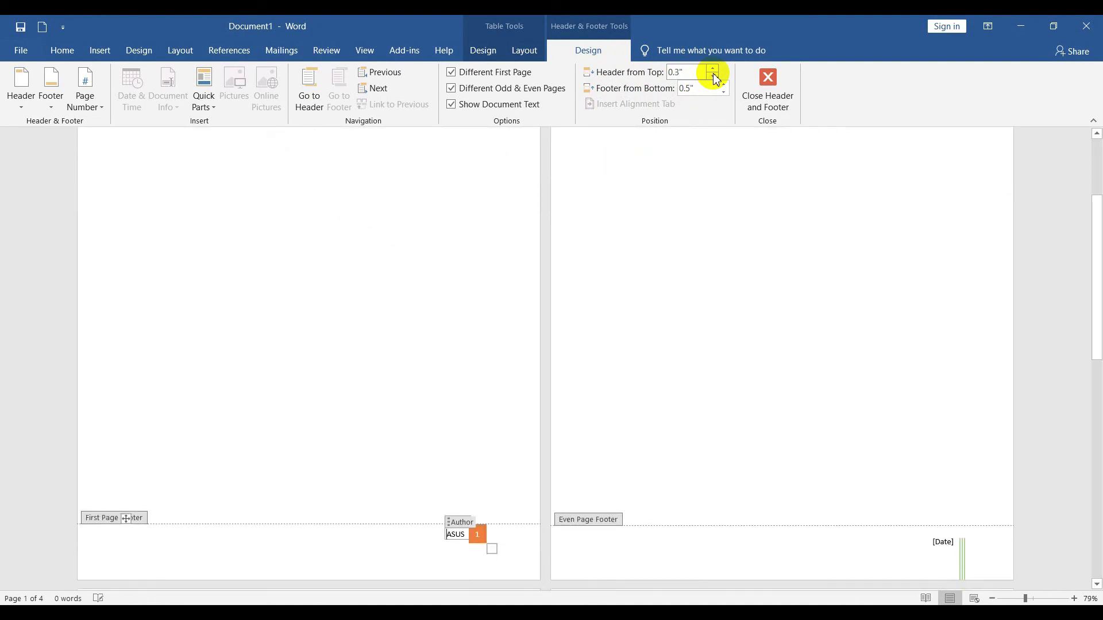
left_click(724, 93)
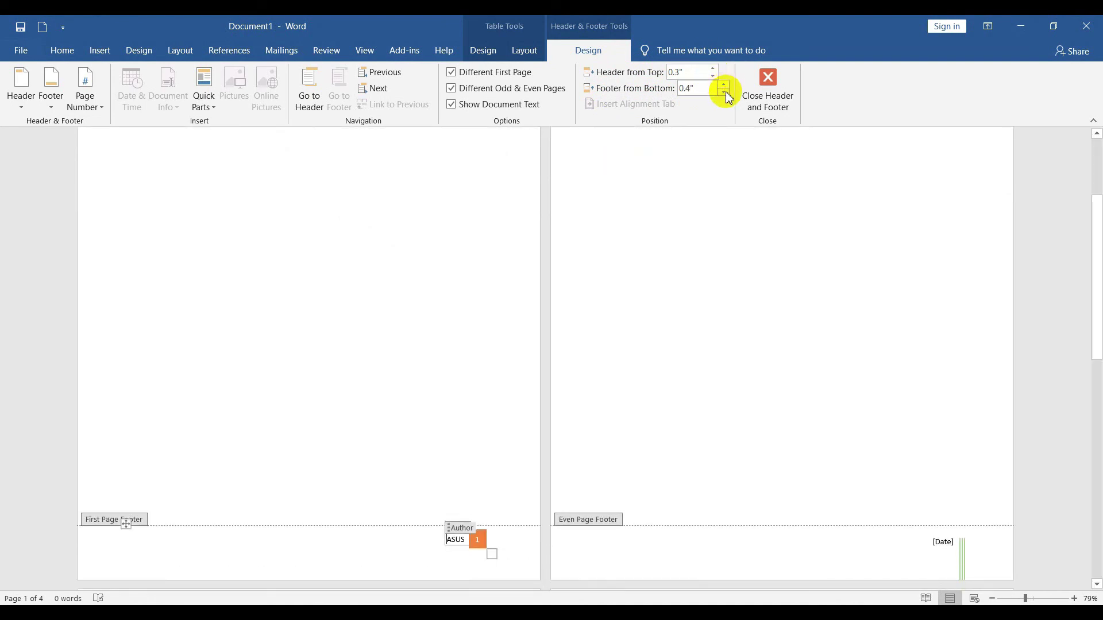
left_click(725, 93)
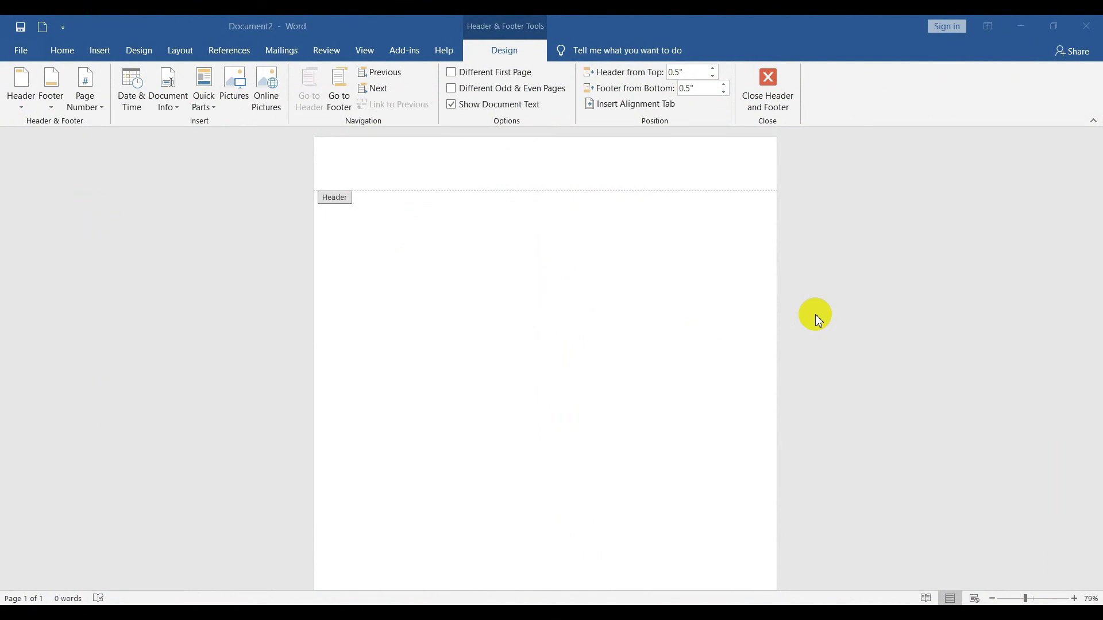
- Insert a Center alignment tab relative to the margin with the dotted leader (option 5)
left_click(632, 104)
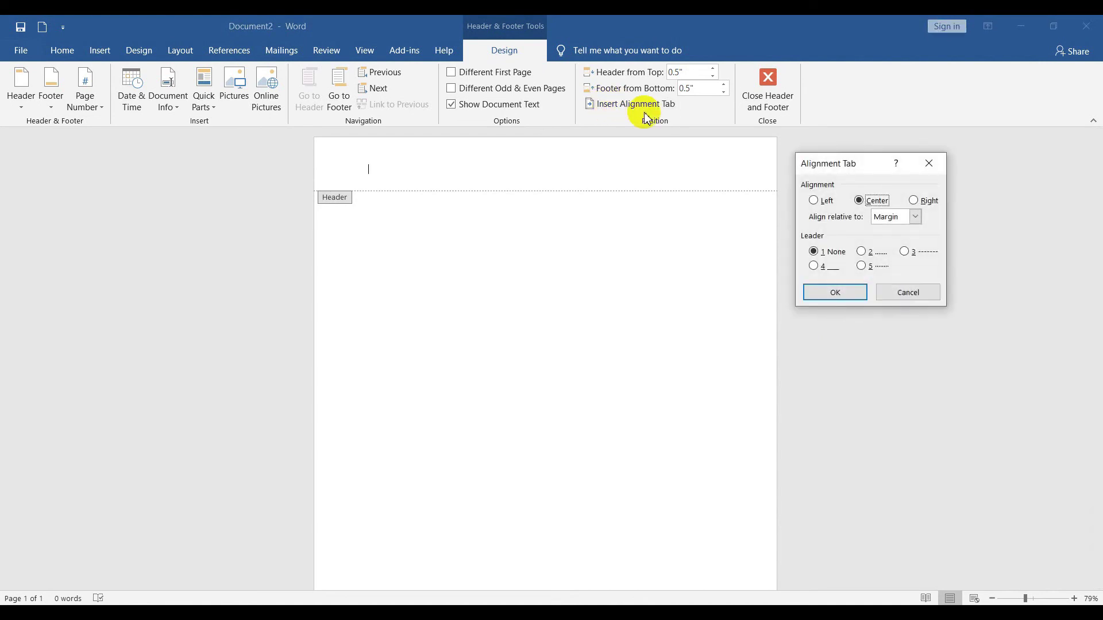
left_click_drag(871, 172, 860, 173)
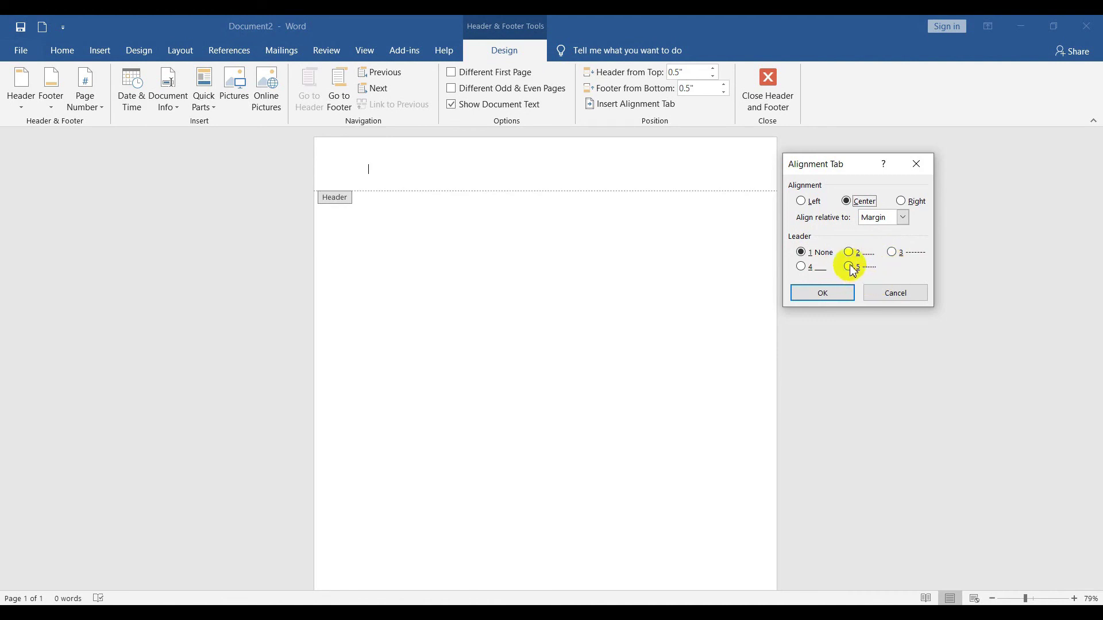
left_click(841, 296)
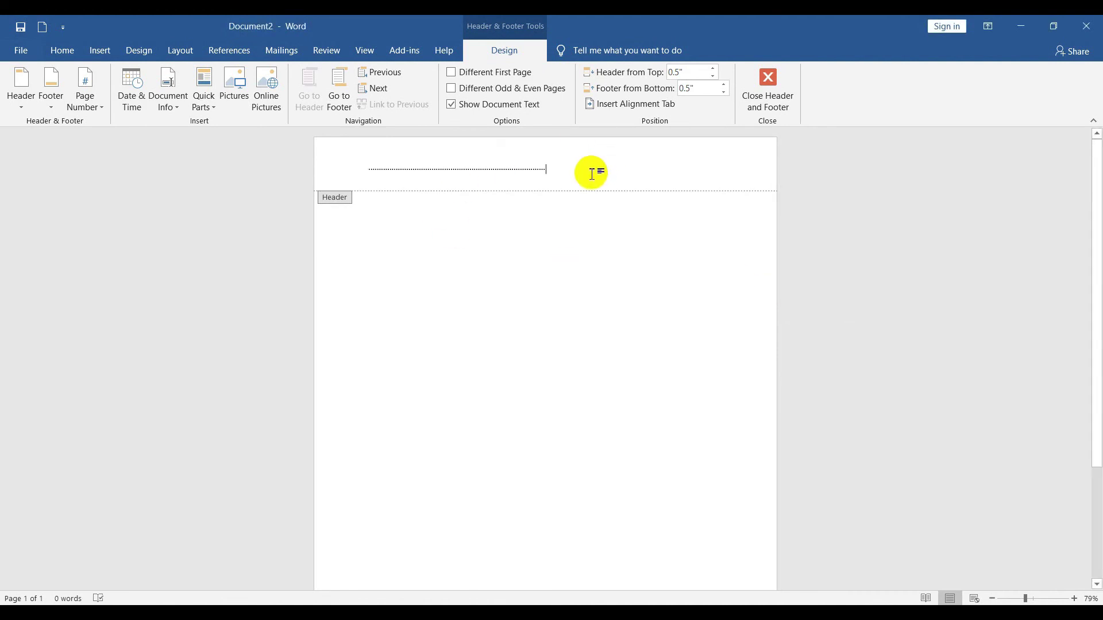
- Type 'fffffffffffffff' after the dotted leader and close the header to return to the body
type("ffffffffffffffffffffffffffffffffffffffffffffffffff")
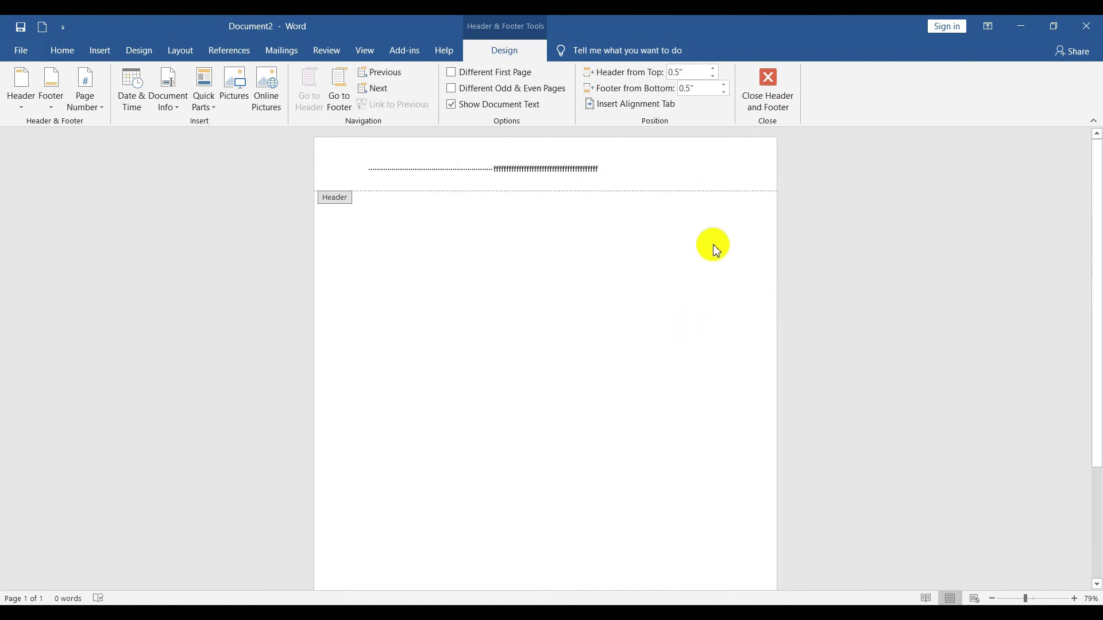
left_click(768, 87)
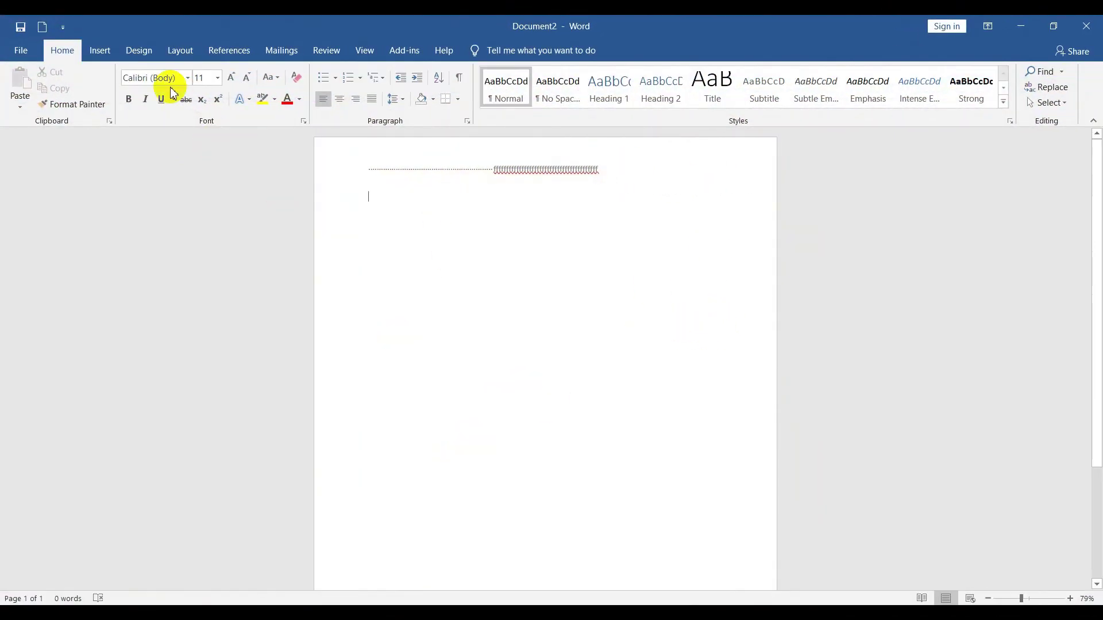
- Switch the ribbon to the Insert tab
left_click(95, 51)
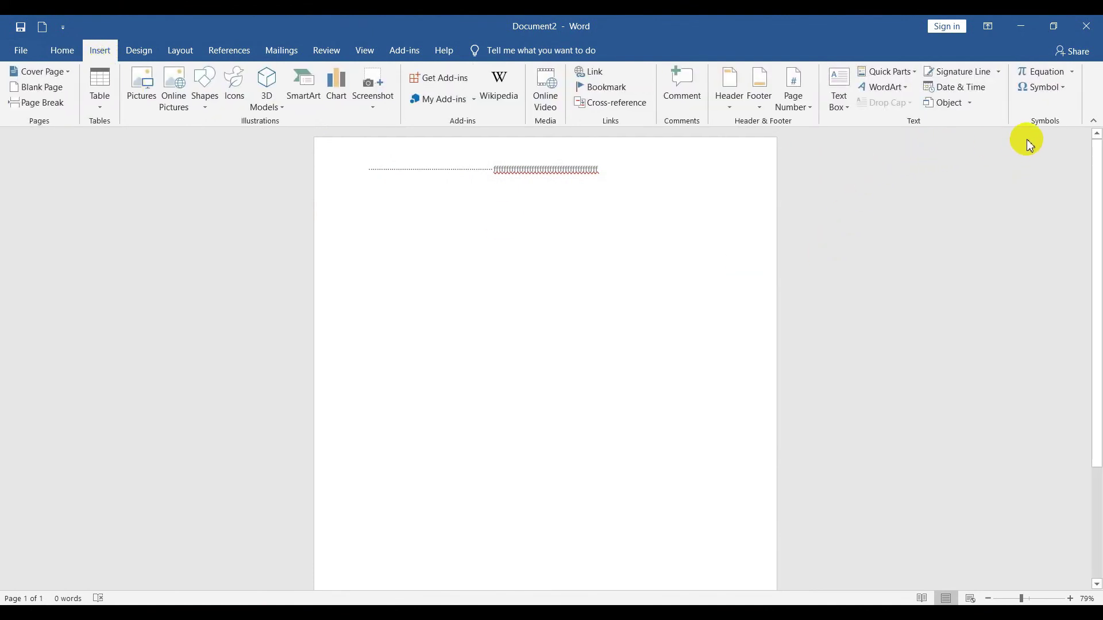